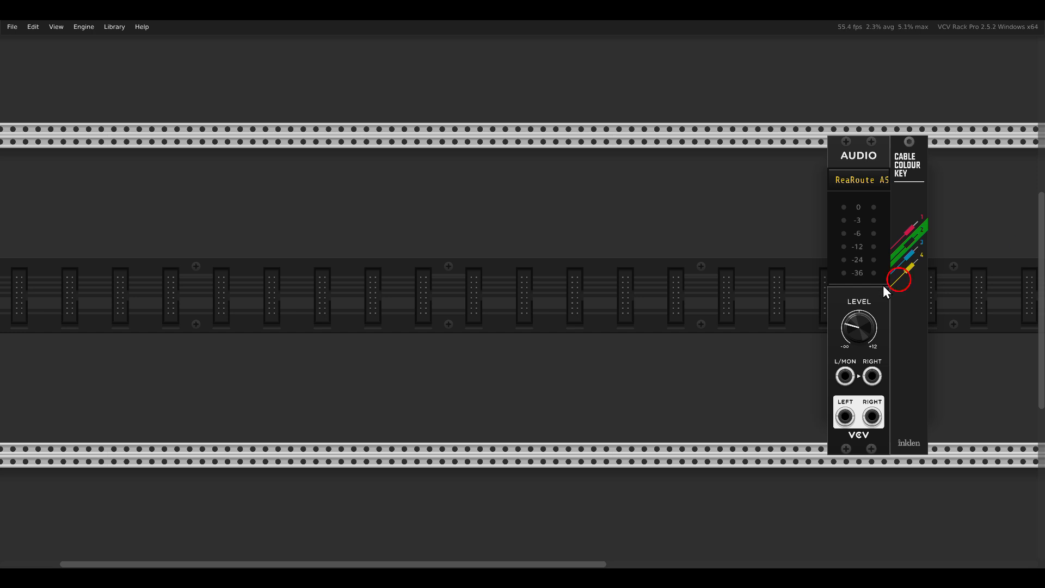
# Add a Bogaudio FM-OP and duplicate it into four operators lined up in the rack.
pyautogui.rightClick(554, 261)
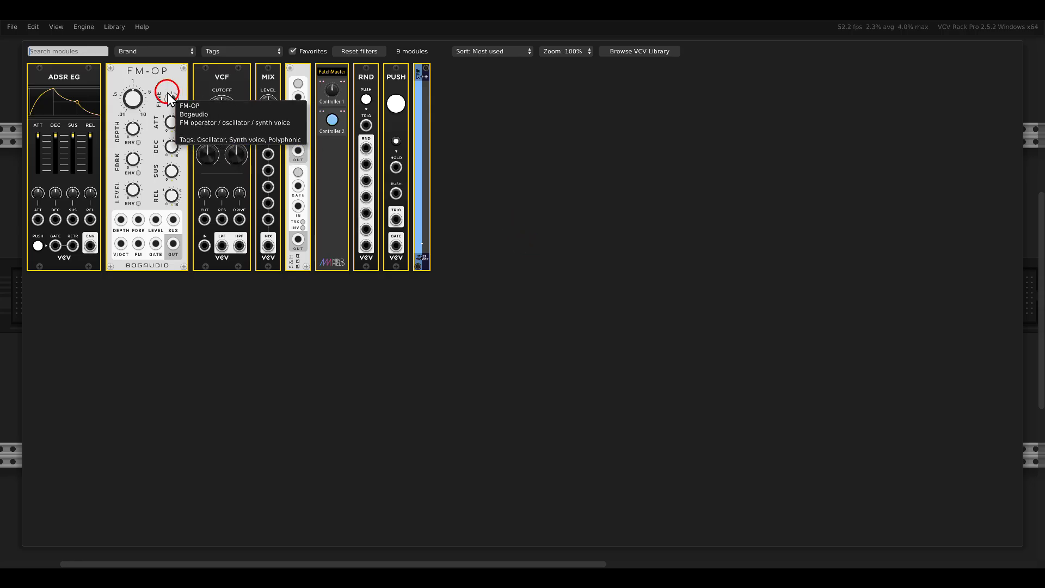
pyautogui.moveTo(164, 105); pyautogui.dragTo(277, 195)
pyautogui.hotkey('ctrl', 'd')
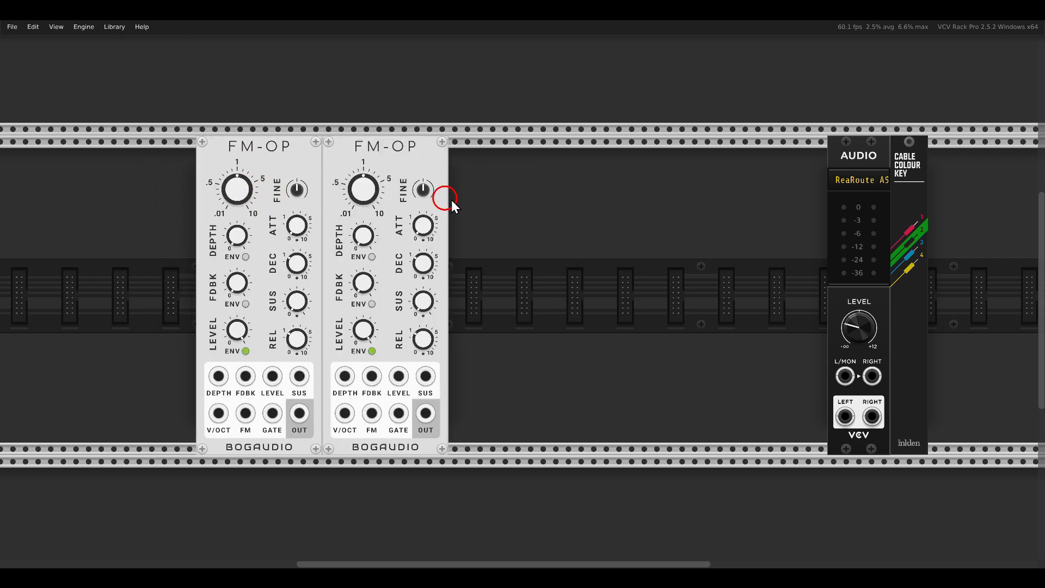
pyautogui.hotkey('ctrl', 'a')
pyautogui.hotkey('ctrl', 'd')
pyautogui.hotkey('ctrl', 'd')
pyautogui.moveTo(325, 195)
pyautogui.mouseDown()
pyautogui.moveTo(151, 163)
pyautogui.moveTo(367, 188)
pyautogui.mouseUp()
pyautogui.click(451, 107)
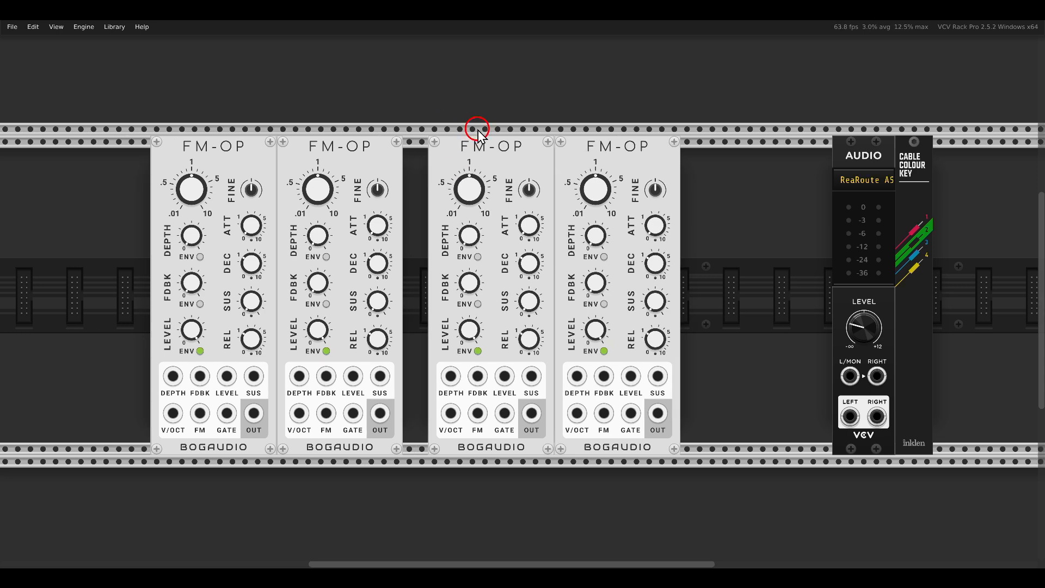
pyautogui.keyDown('ctrl'); pyautogui.scroll(2, 466, 131); pyautogui.keyUp('ctrl')
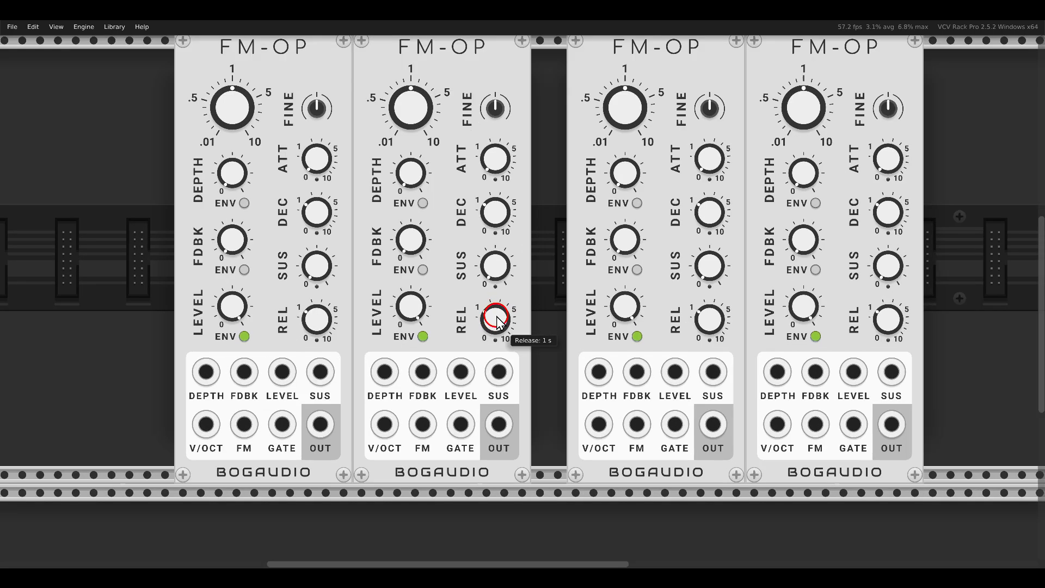
pyautogui.keyDown('ctrl'); pyautogui.scroll(3, 497, 270); pyautogui.keyUp('ctrl')
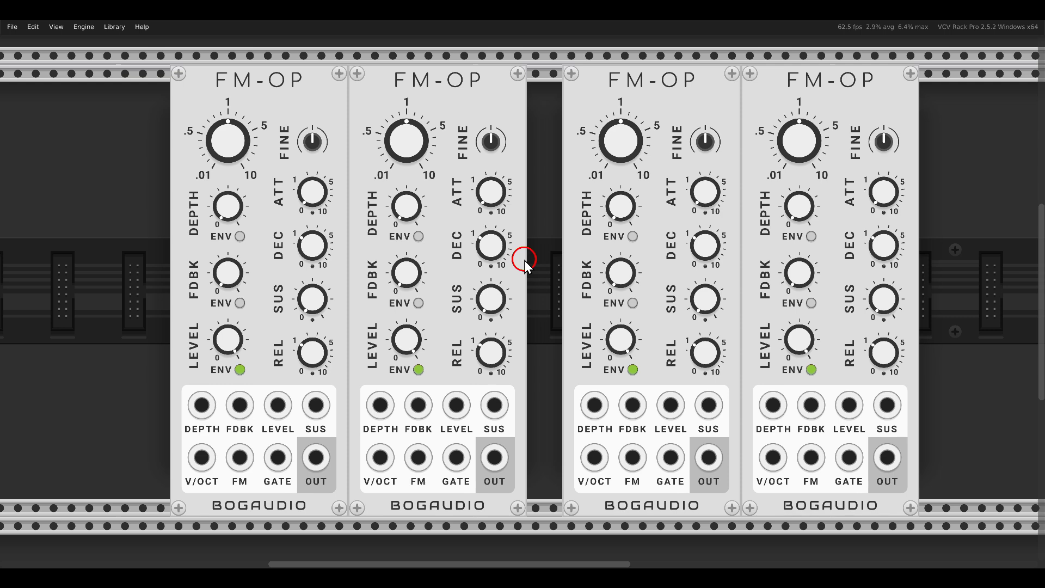
# Patch OUT 1→FM 2 and OUT 3→FM 4, add VCV MIX, and route both carriers through MIX to Audio L/MON.
pyautogui.moveTo(316, 458)
pyautogui.mouseDown()
pyautogui.moveTo(333, 441)
pyautogui.moveTo(418, 458)
pyautogui.mouseUp()
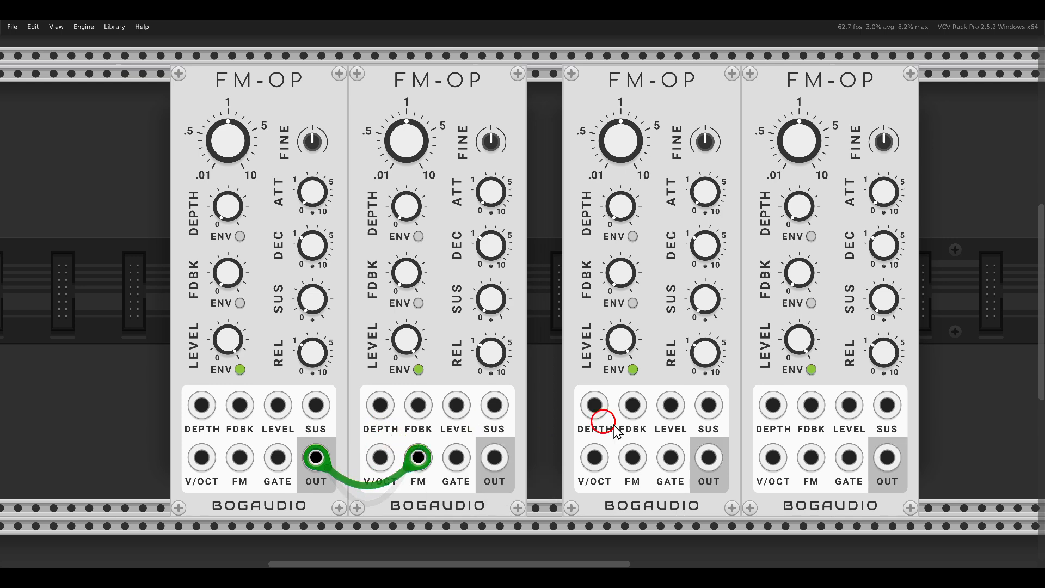
pyautogui.moveTo(707, 457)
pyautogui.mouseDown()
pyautogui.moveTo(709, 472)
pyautogui.moveTo(811, 457)
pyautogui.mouseUp()
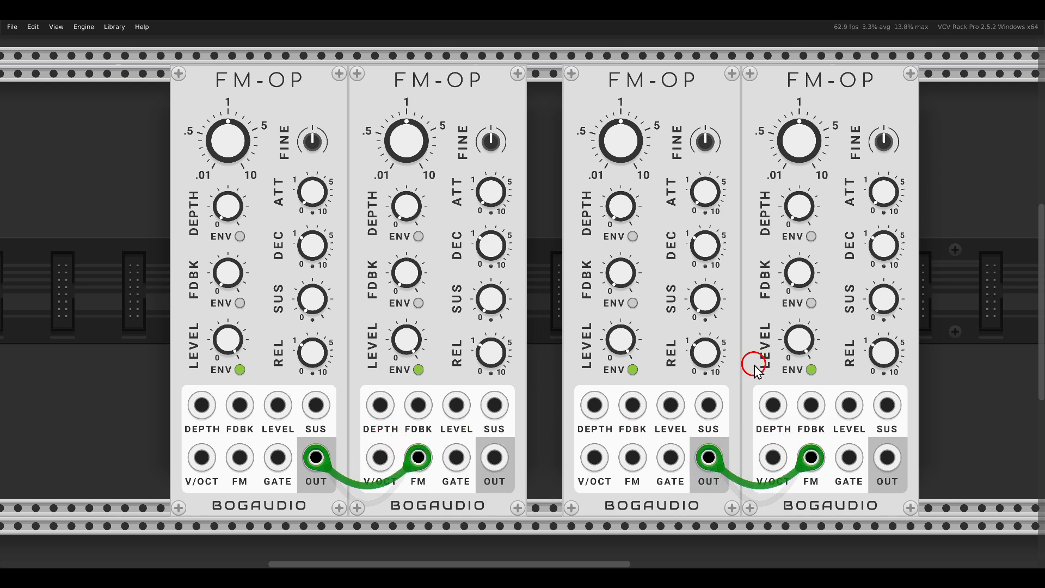
pyautogui.scroll(-1, 756, 364)
pyautogui.scroll(-1, 755, 364)
pyautogui.rightClick(792, 235)
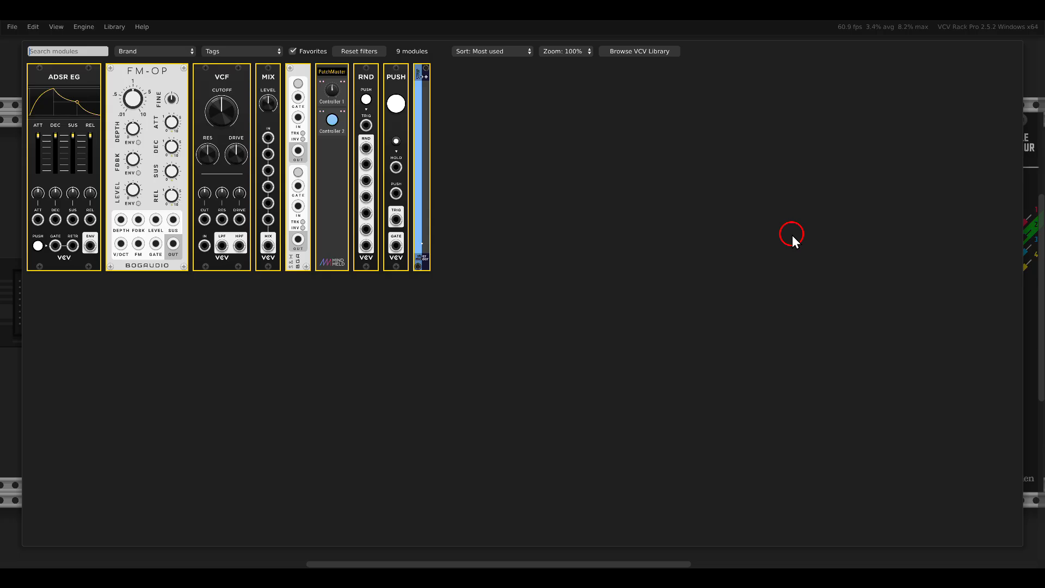
pyautogui.click(270, 72)
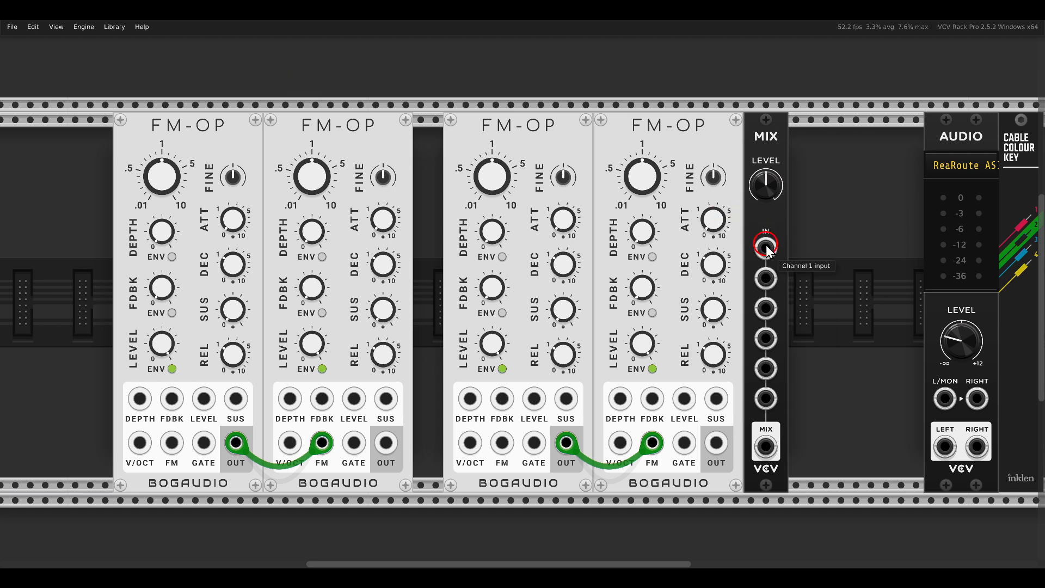
pyautogui.moveTo(766, 247); pyautogui.dragTo(387, 444)
pyautogui.moveTo(716, 444); pyautogui.dragTo(766, 279)
pyautogui.moveTo(765, 446); pyautogui.dragTo(945, 397)
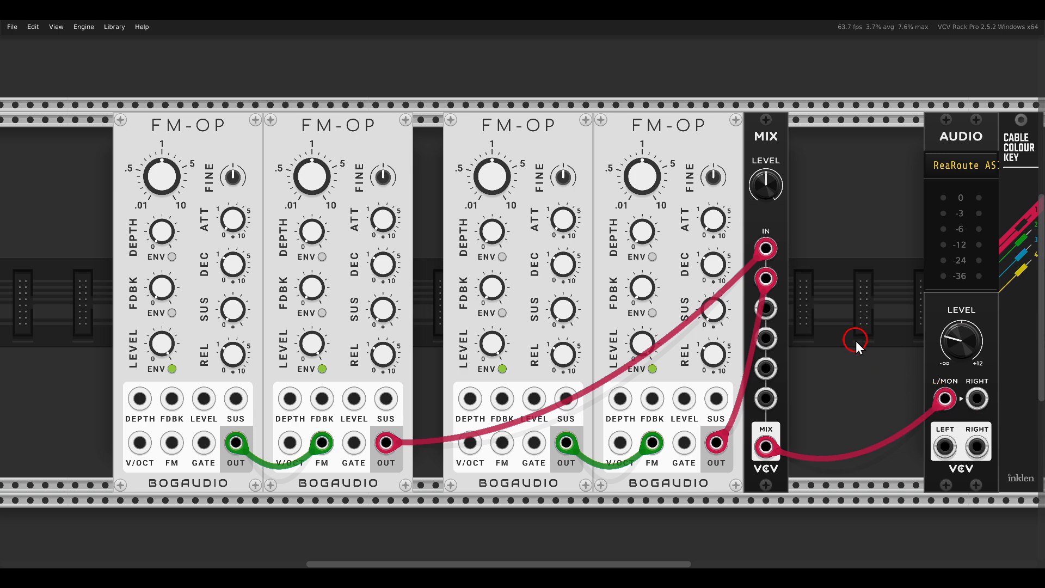
pyautogui.hscroll(-4, 611, 268)
# Add a VCV PUSH left of the operators and cable its GATE to all four FM-OP GATE inputs.
pyautogui.rightClick(226, 228)
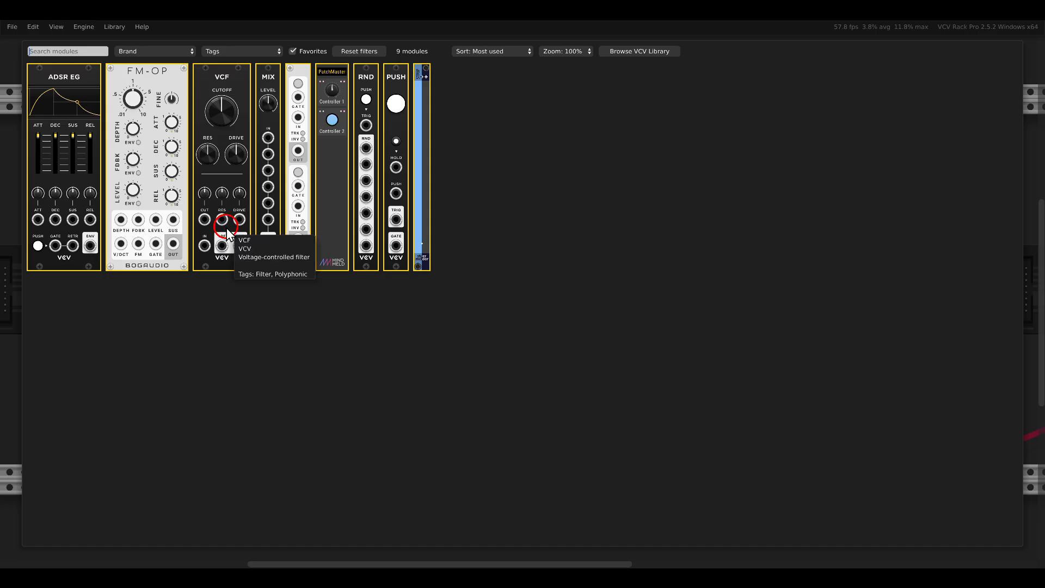
pyautogui.click(399, 84)
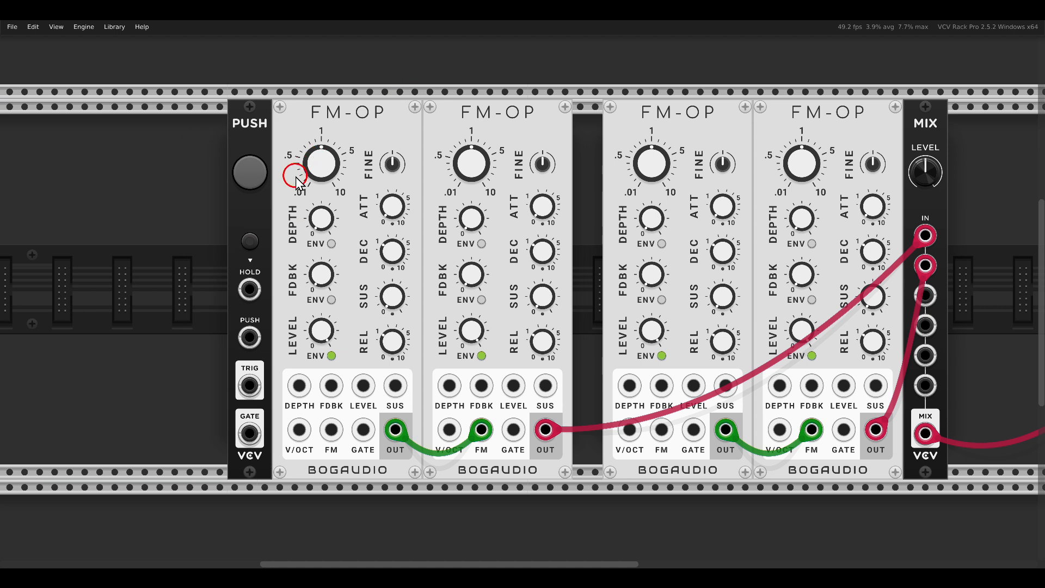
pyautogui.moveTo(237, 163); pyautogui.dragTo(220, 163)
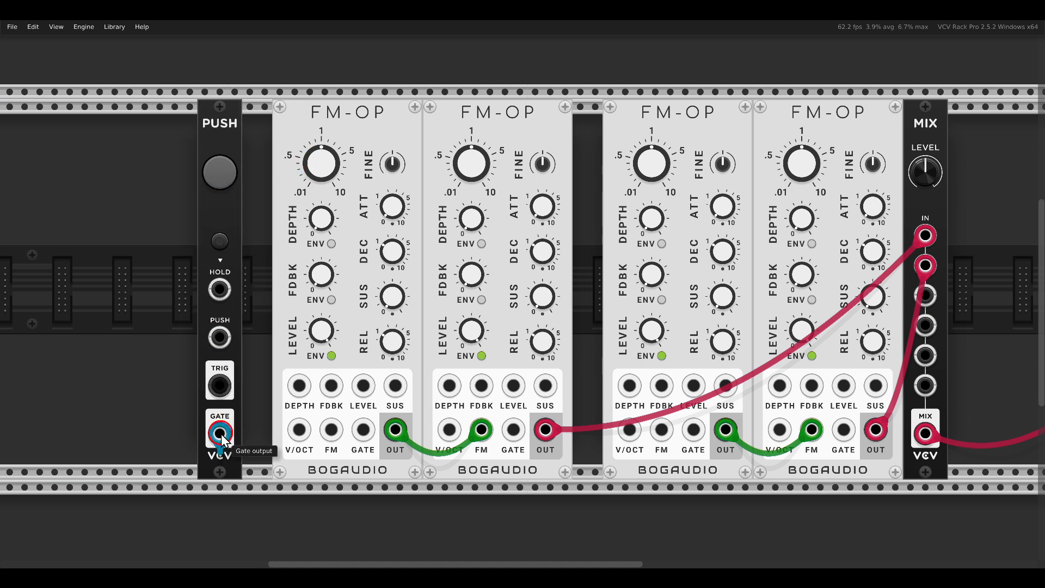
pyautogui.moveTo(220, 432); pyautogui.dragTo(363, 431)
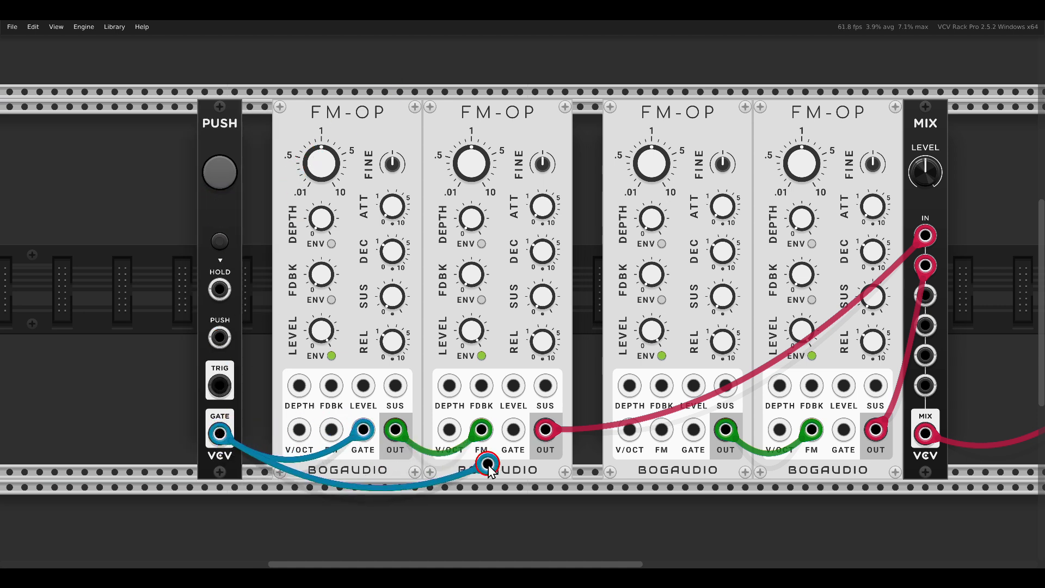
pyautogui.moveTo(220, 433); pyautogui.dragTo(513, 430)
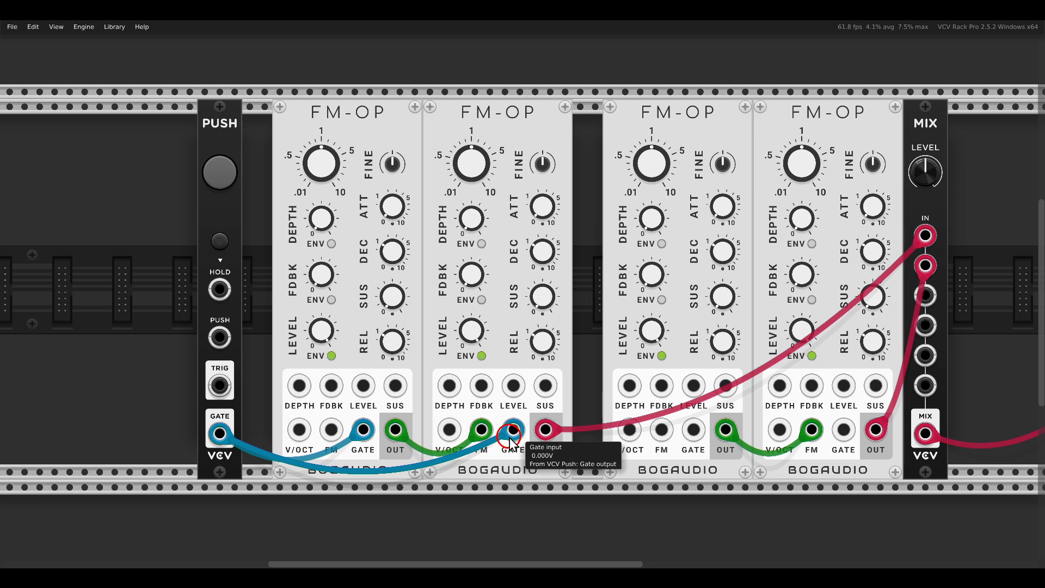
pyautogui.keyDown('ctrl'); pyautogui.moveTo(514, 430); pyautogui.dragTo(842, 430); pyautogui.keyUp('ctrl')
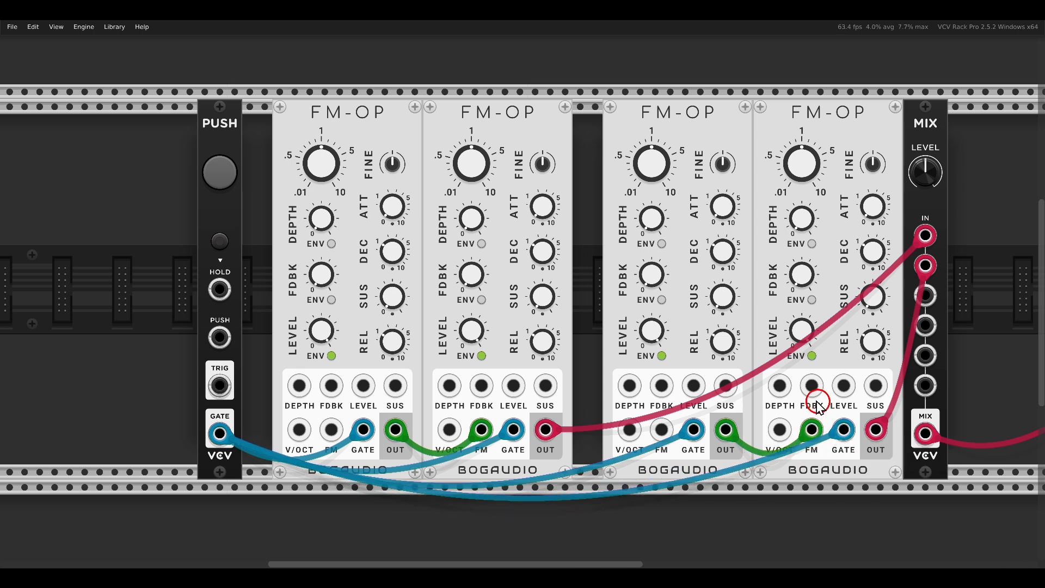
# Fire the PUSH button a few times to audition the percussion sound.
pyautogui.click(215, 179)
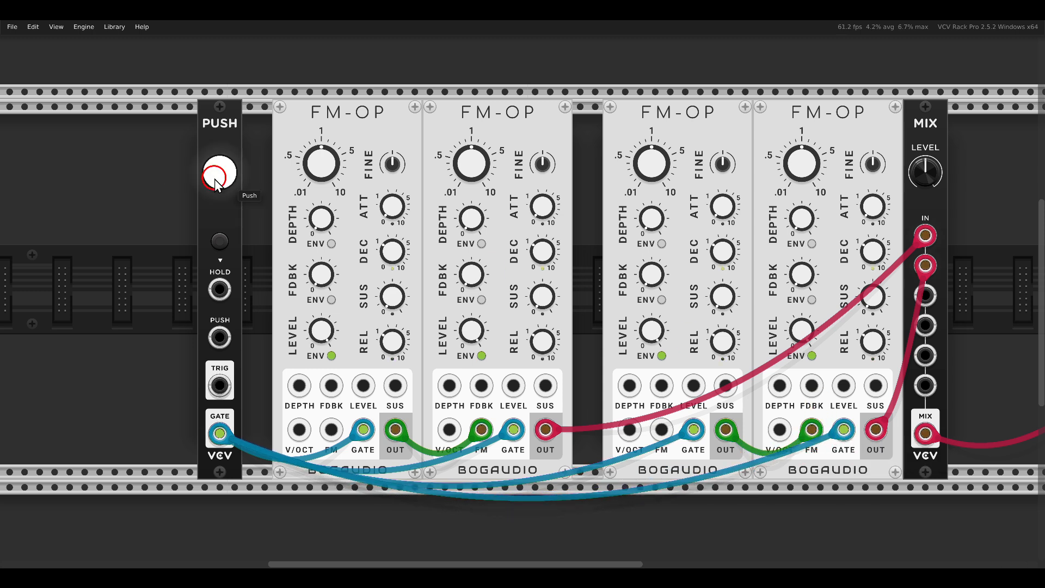
pyautogui.click(214, 179)
pyautogui.click(214, 178)
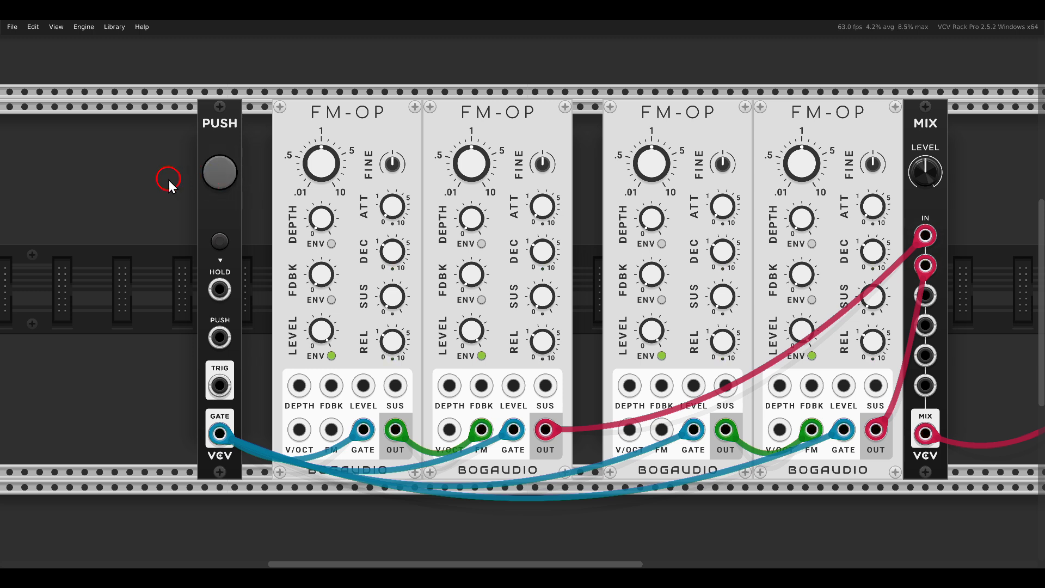
# Add a Bogaudio S&H left of the operators and set its normal range to 0V–10V.
pyautogui.moveTo(226, 123); pyautogui.dragTo(104, 122)
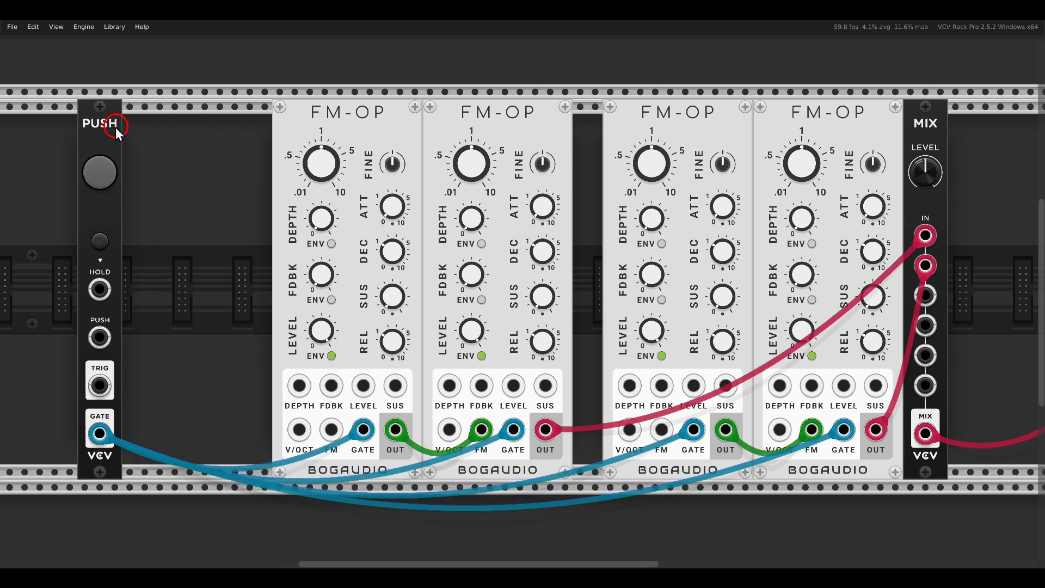
pyautogui.rightClick(192, 168)
pyautogui.click(298, 102)
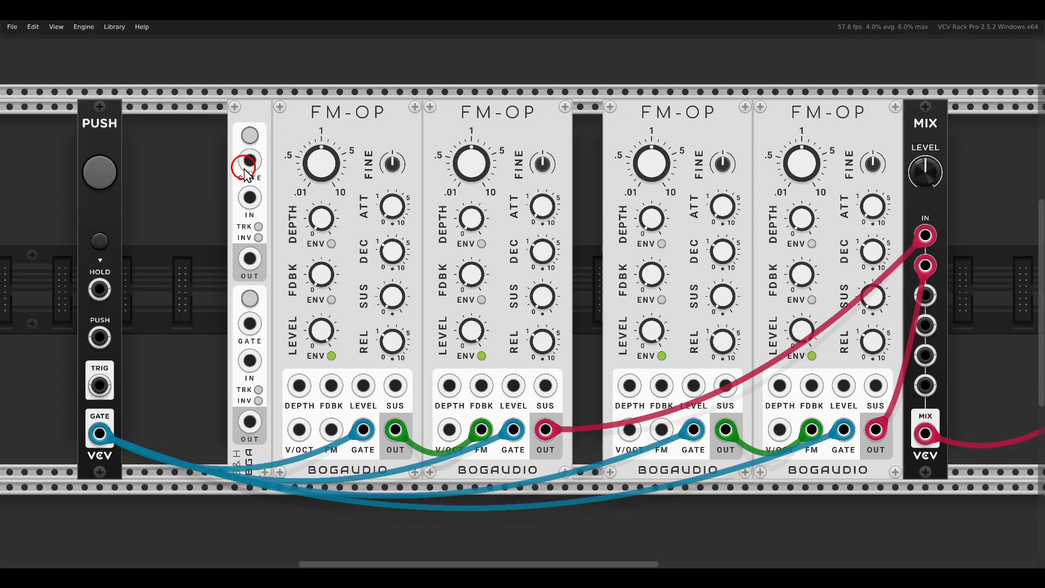
pyautogui.moveTo(192, 169); pyautogui.dragTo(227, 170)
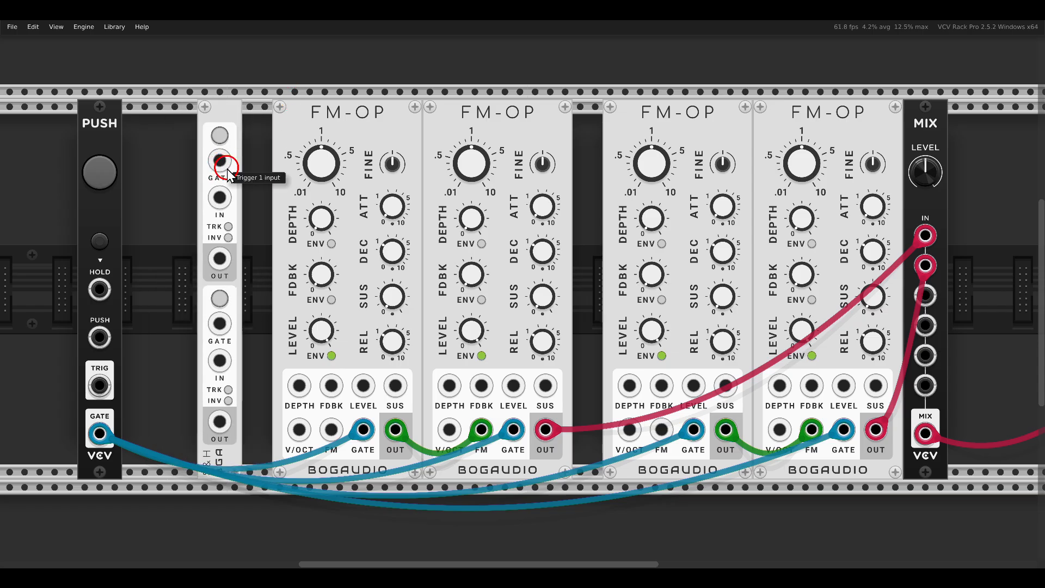
pyautogui.rightClick(219, 122)
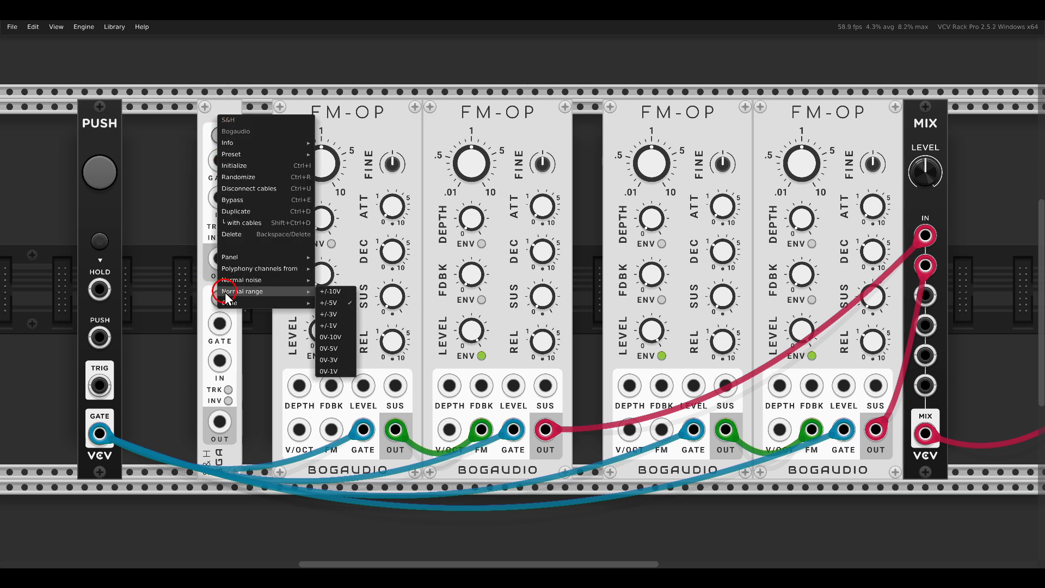
pyautogui.moveTo(260, 291)
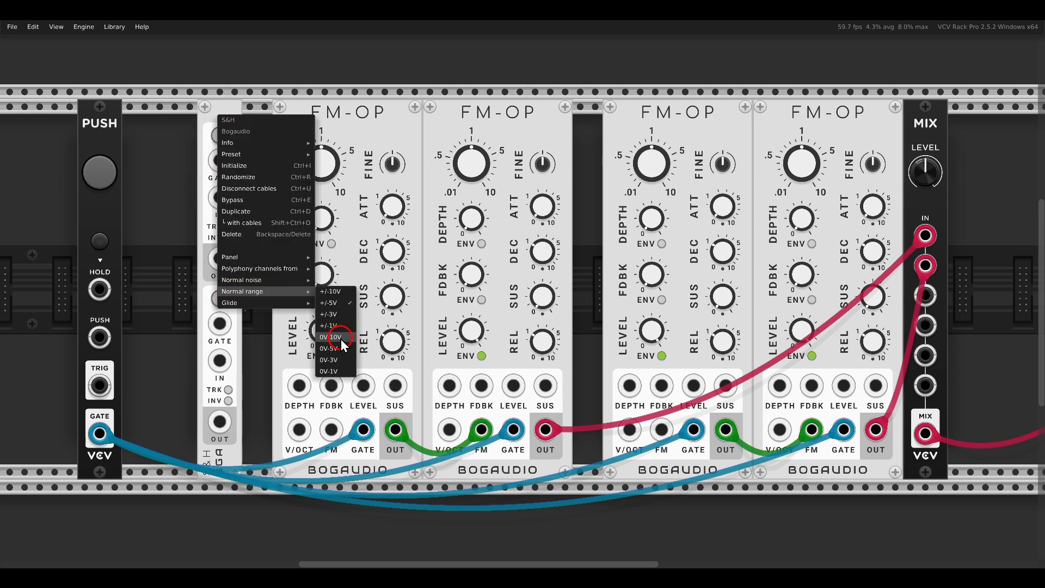
pyautogui.click(333, 337)
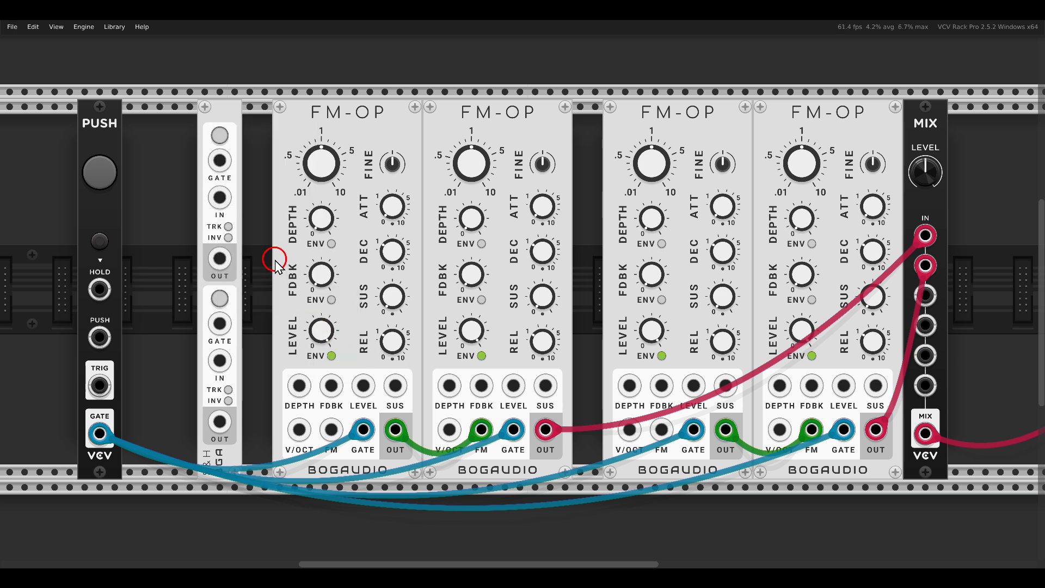
# Cable the S&H outputs to FM-OP 2 and 4 DEPTH inputs and raise both DEPTH knobs to noon.
pyautogui.moveTo(221, 261); pyautogui.dragTo(447, 385)
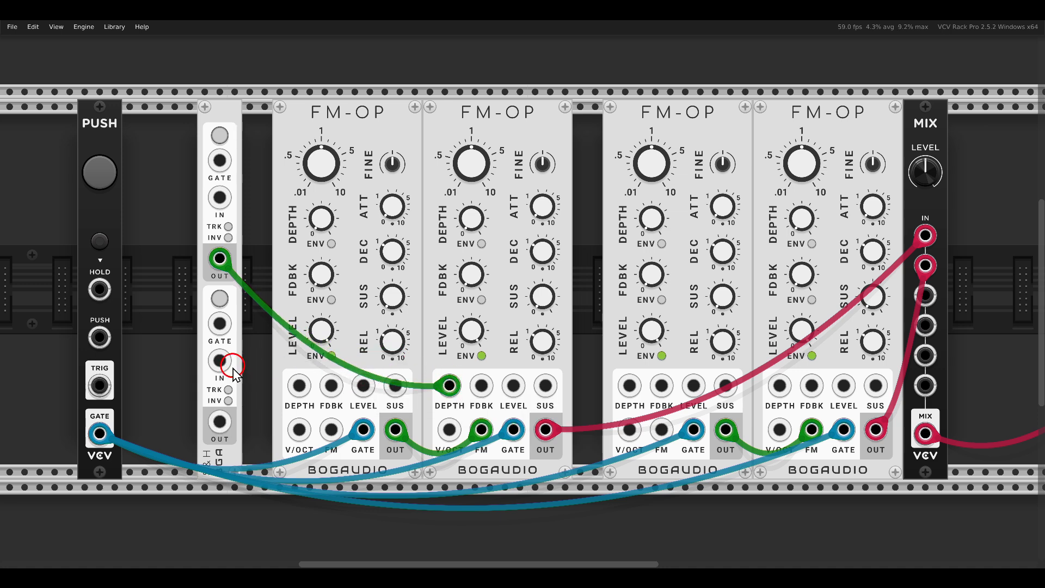
pyautogui.moveTo(221, 423); pyautogui.dragTo(780, 385)
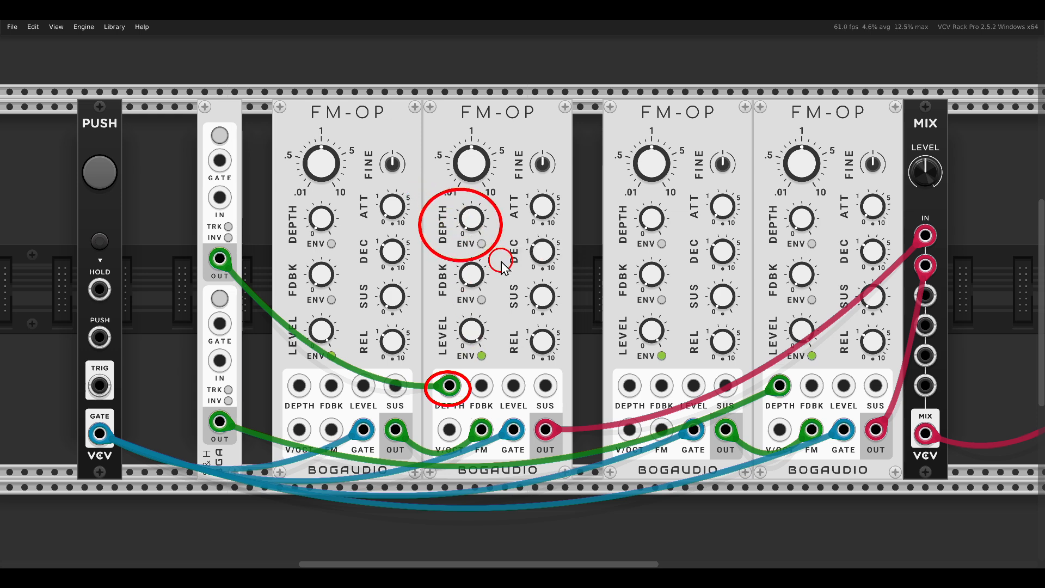
pyautogui.moveTo(470, 219); pyautogui.dragTo(457, 135)
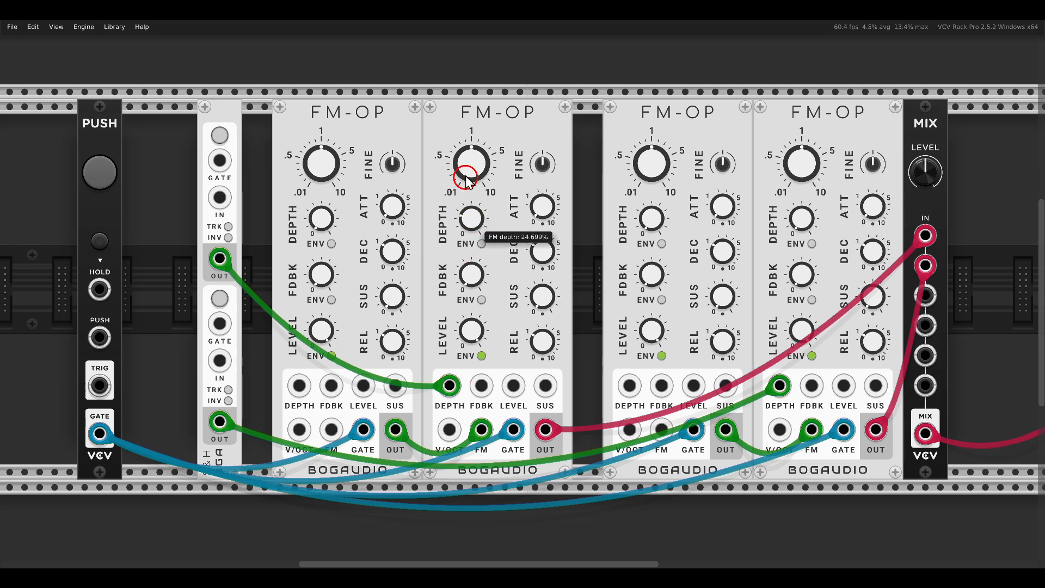
pyautogui.moveTo(801, 219); pyautogui.dragTo(763, 131)
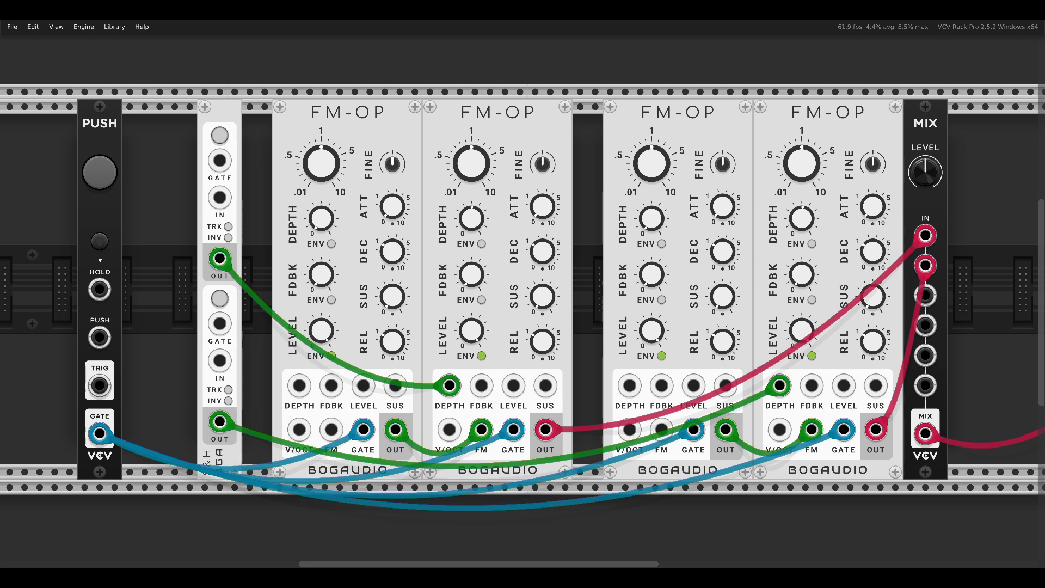
# Add an RND module beside PUSH and set its random range to 0V–5V.
pyautogui.moveTo(319, 240); pyautogui.dragTo(343, 237)
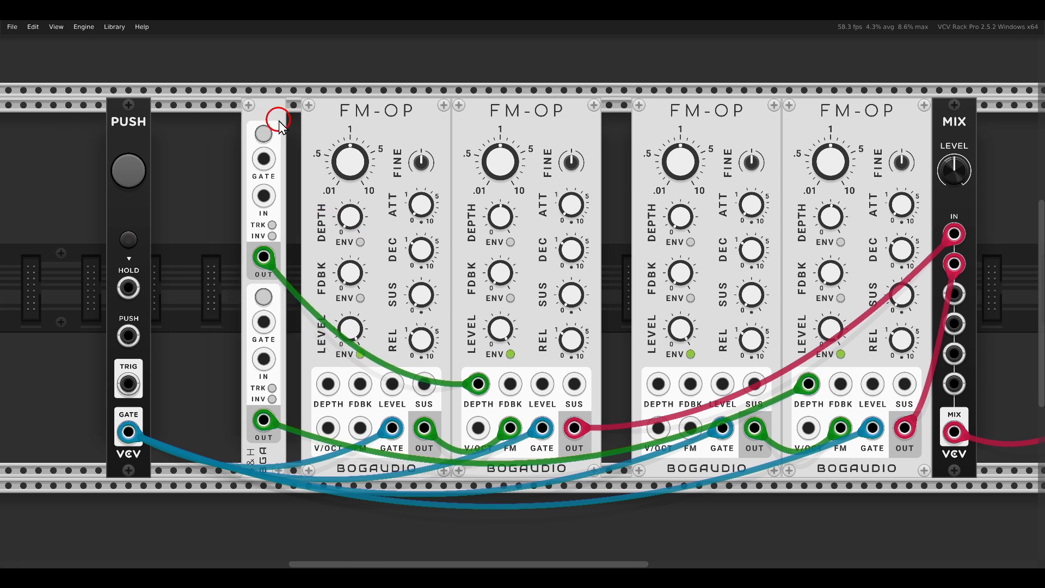
pyautogui.rightClick(283, 122)
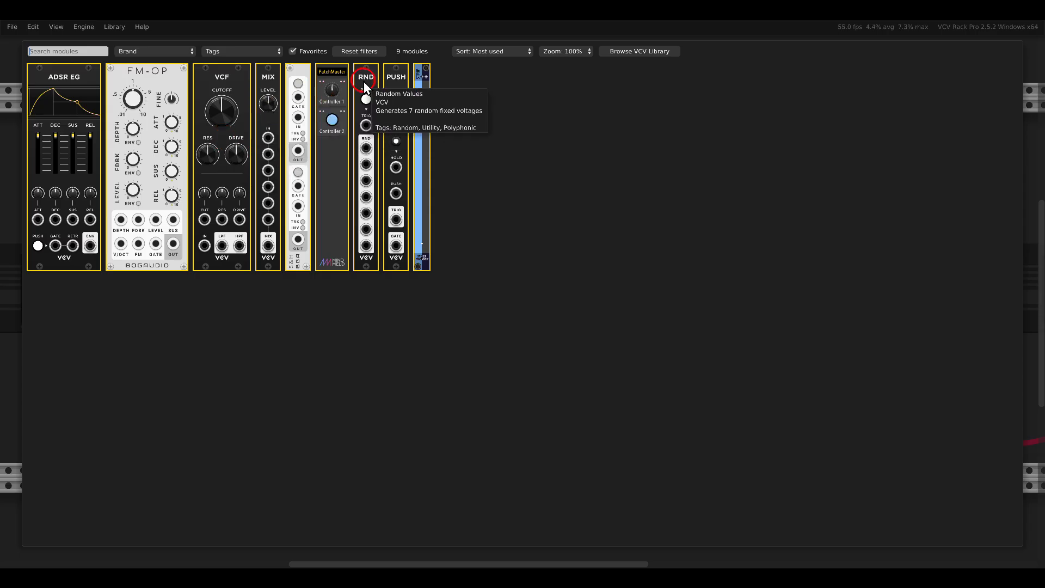
pyautogui.press('Escape')
pyautogui.moveTo(226, 145); pyautogui.dragTo(210, 146)
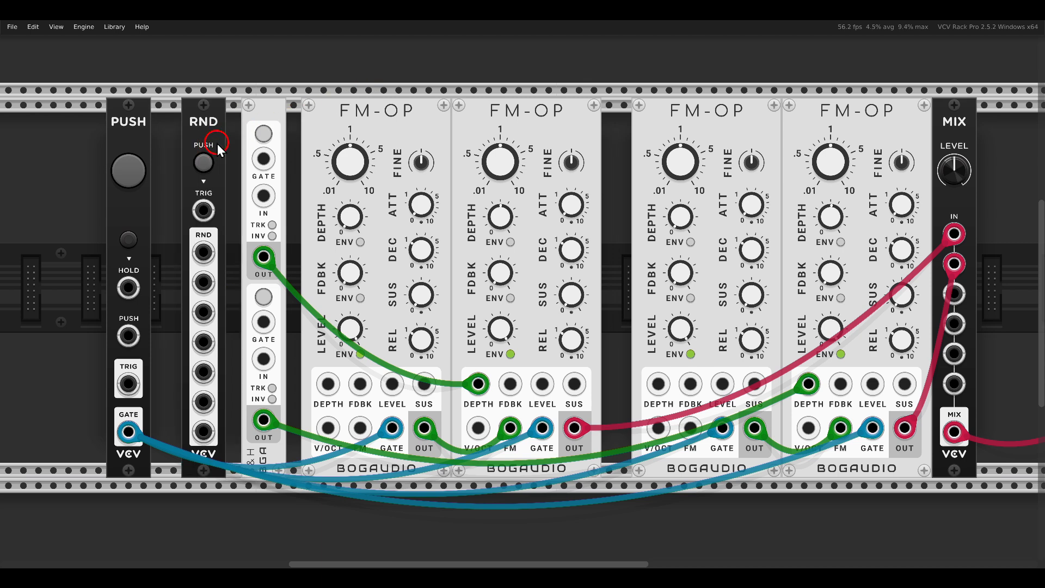
pyautogui.rightClick(204, 125)
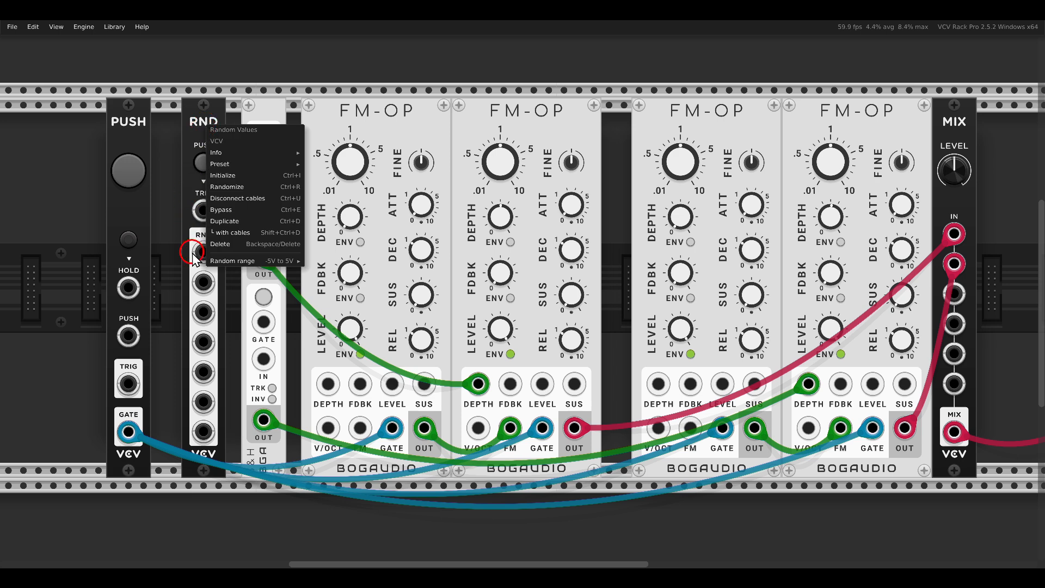
pyautogui.moveTo(237, 260)
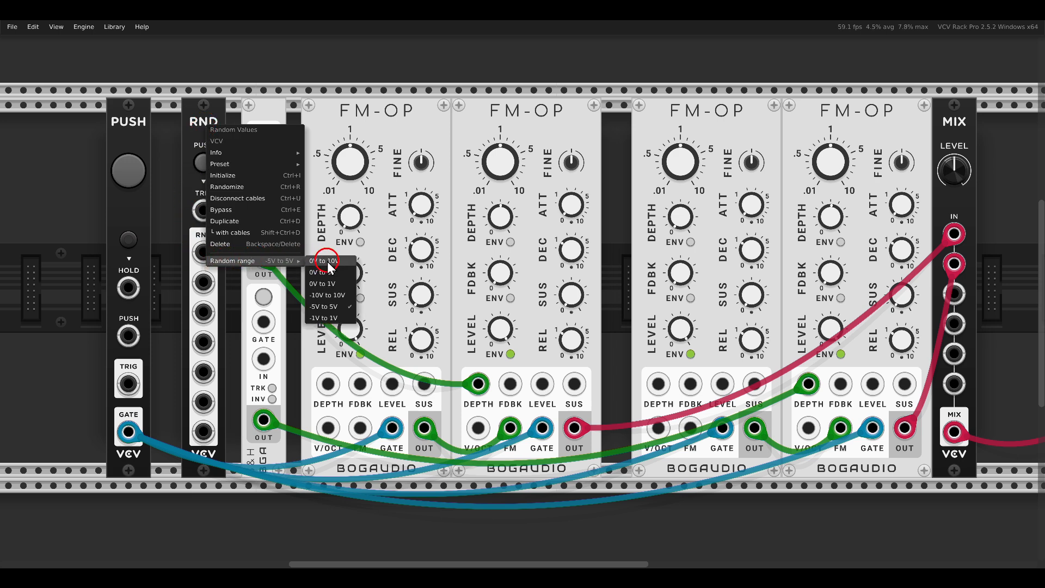
pyautogui.click(341, 277)
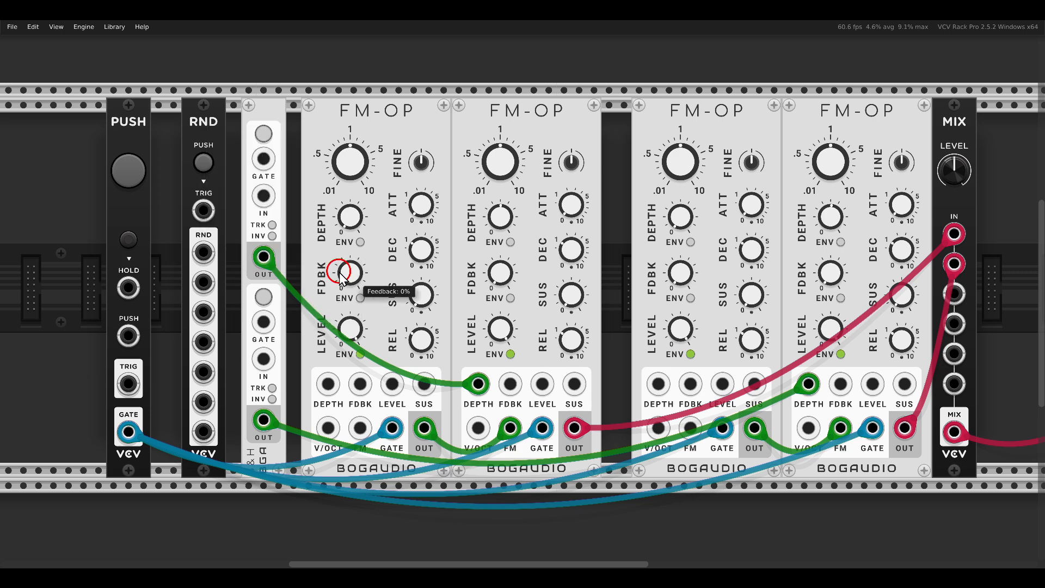
# Cable RND outputs 1–4 into the four FM-OP V/OCT pitch inputs.
pyautogui.moveTo(204, 253); pyautogui.dragTo(326, 426)
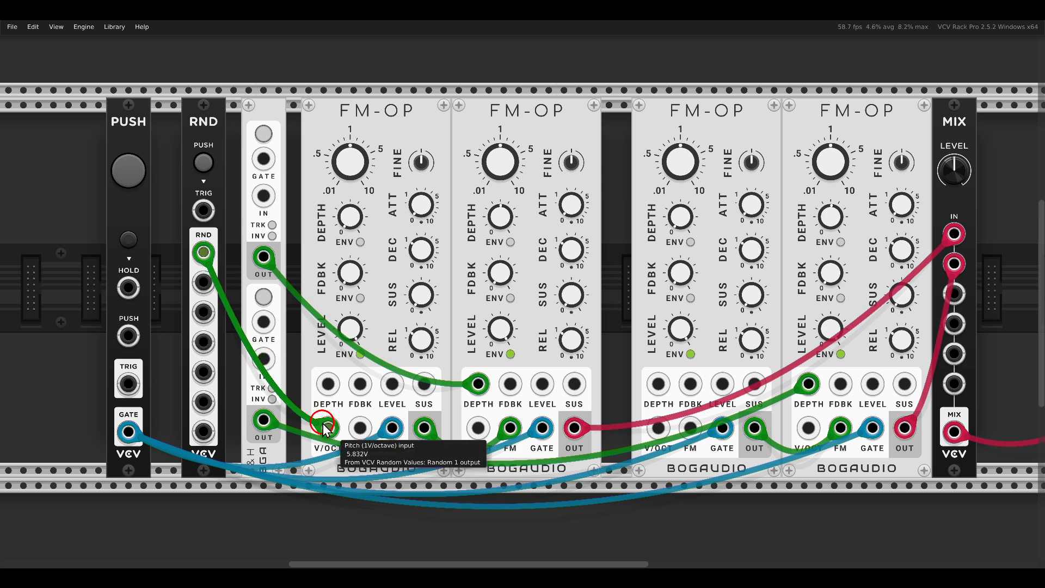
pyautogui.moveTo(203, 283); pyautogui.dragTo(477, 428)
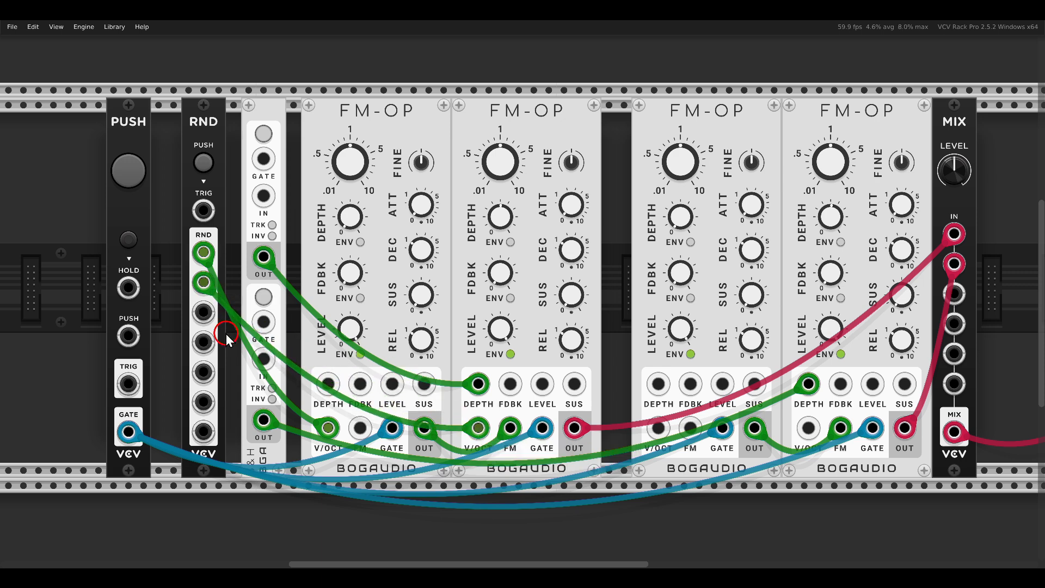
pyautogui.moveTo(203, 313)
pyautogui.mouseDown()
pyautogui.moveTo(417, 341)
pyautogui.moveTo(806, 429)
pyautogui.mouseUp()
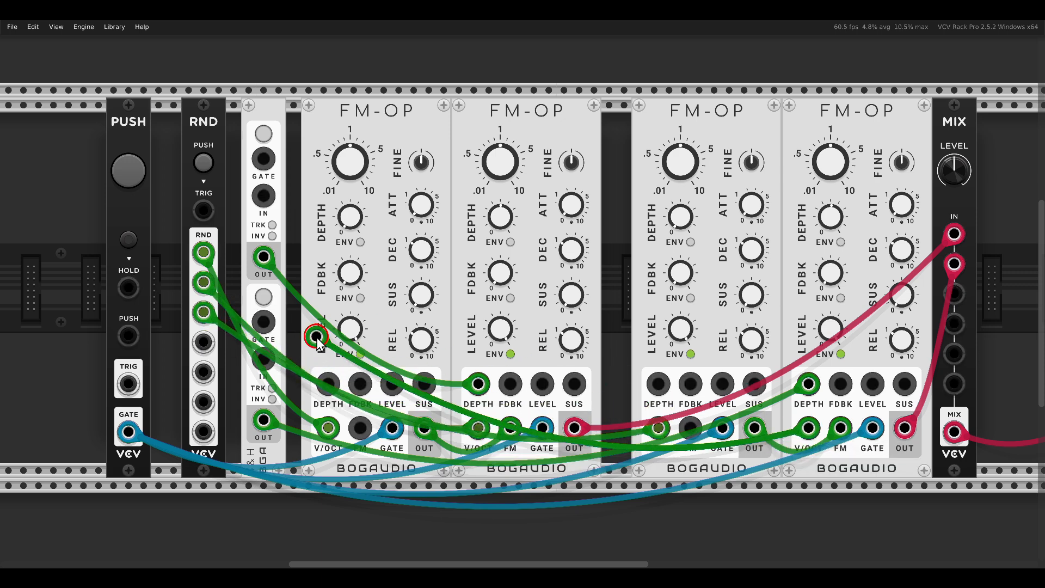
pyautogui.moveTo(203, 342); pyautogui.dragTo(659, 428)
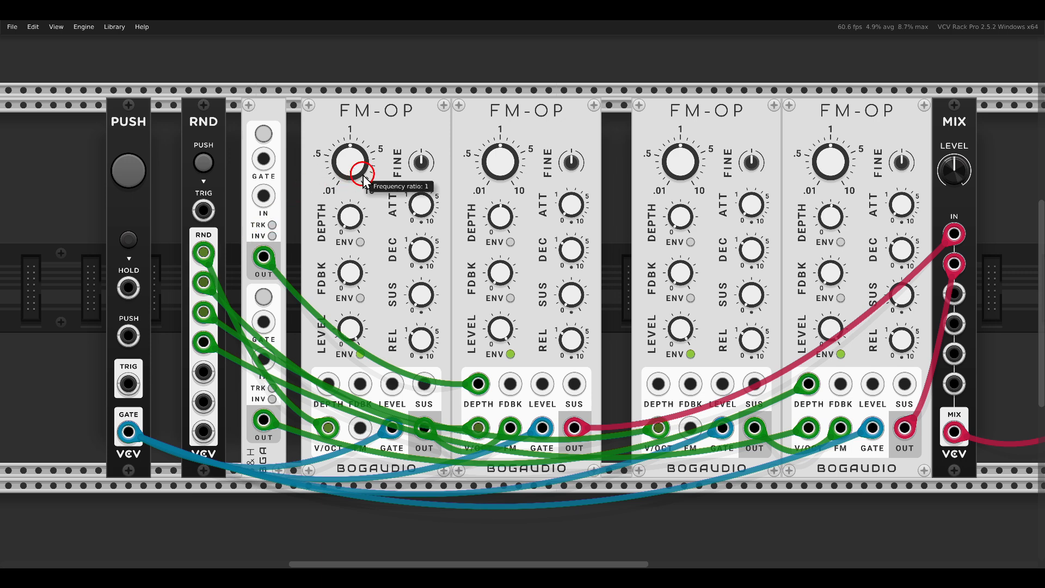
# Turn down the frequency ratio knob on each of the four operators.
pyautogui.moveTo(351, 162)
pyautogui.moveTo(352, 162); pyautogui.dragTo(356, 222)
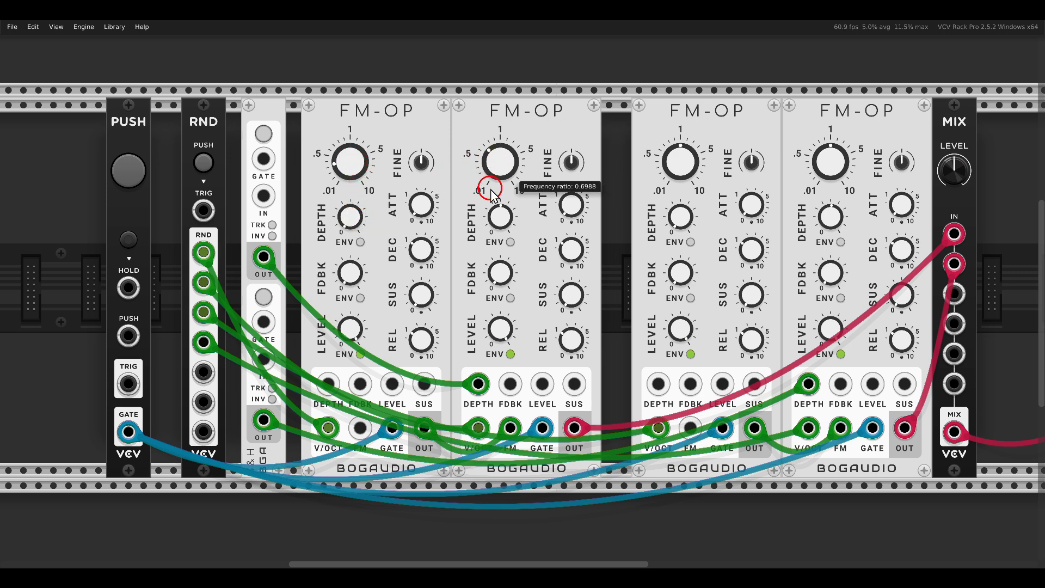
pyautogui.moveTo(500, 162); pyautogui.dragTo(500, 223)
pyautogui.moveTo(680, 162); pyautogui.dragTo(684, 222)
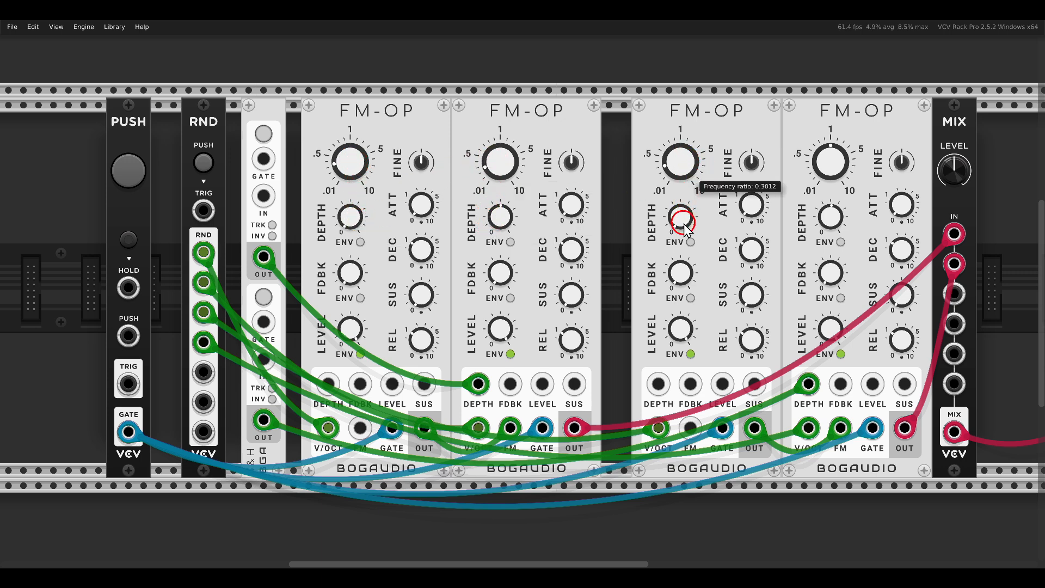
pyautogui.moveTo(830, 161); pyautogui.dragTo(820, 232)
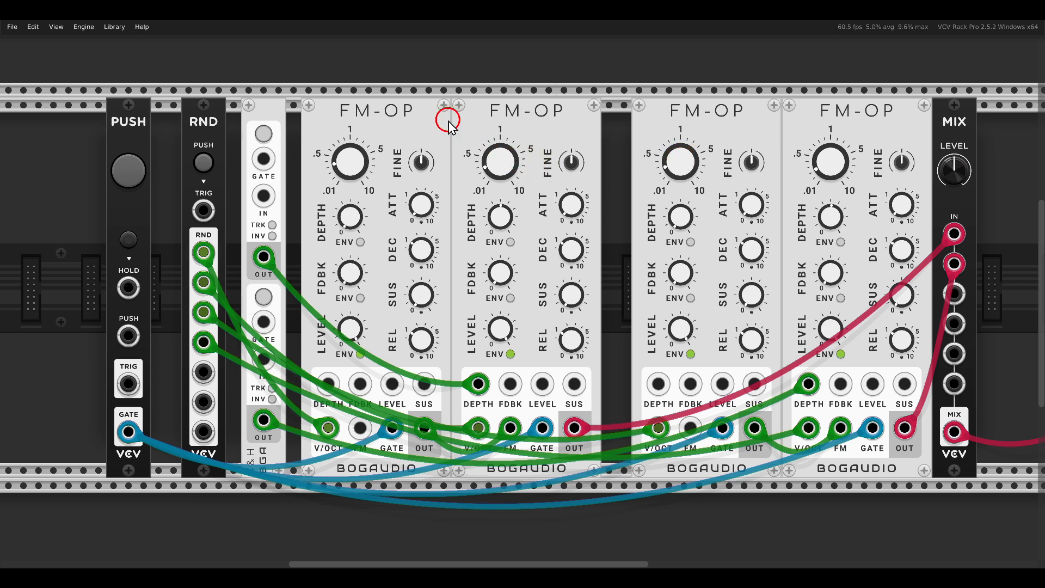
pyautogui.scroll(1, 447, 123)
# Duplicate PUSH, patch its TRIG to RND TRIG and S&H GATE, arrange both PUSH modules and test-fire them.
pyautogui.moveTo(168, 116)
pyautogui.mouseDown()
pyautogui.moveTo(50, 121)
pyautogui.moveTo(178, 124)
pyautogui.mouseUp()
pyautogui.hotkey('ctrl', 'd')
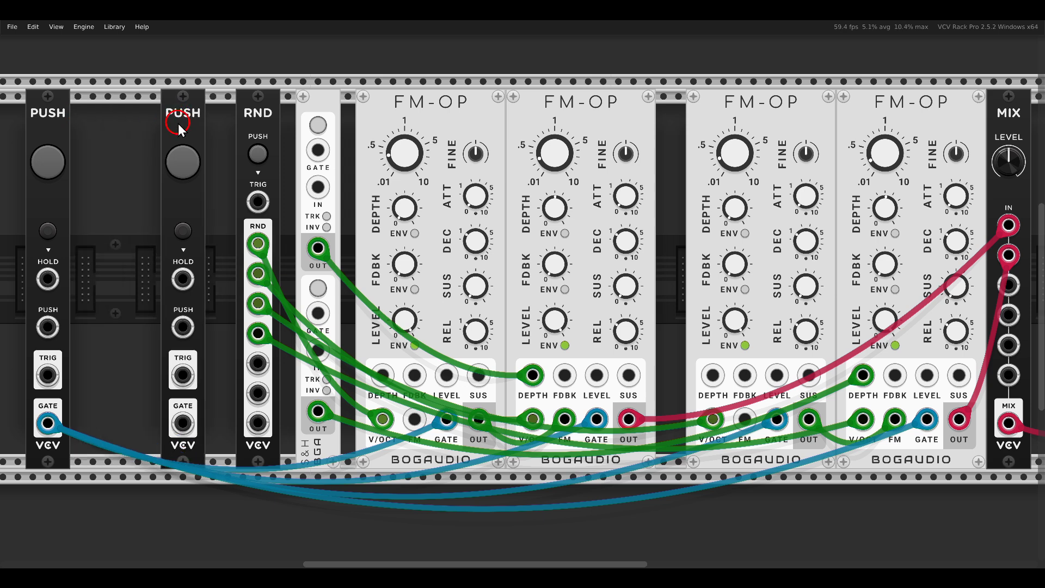
pyautogui.moveTo(182, 375)
pyautogui.mouseDown()
pyautogui.moveTo(257, 203)
pyautogui.moveTo(317, 150)
pyautogui.mouseUp()
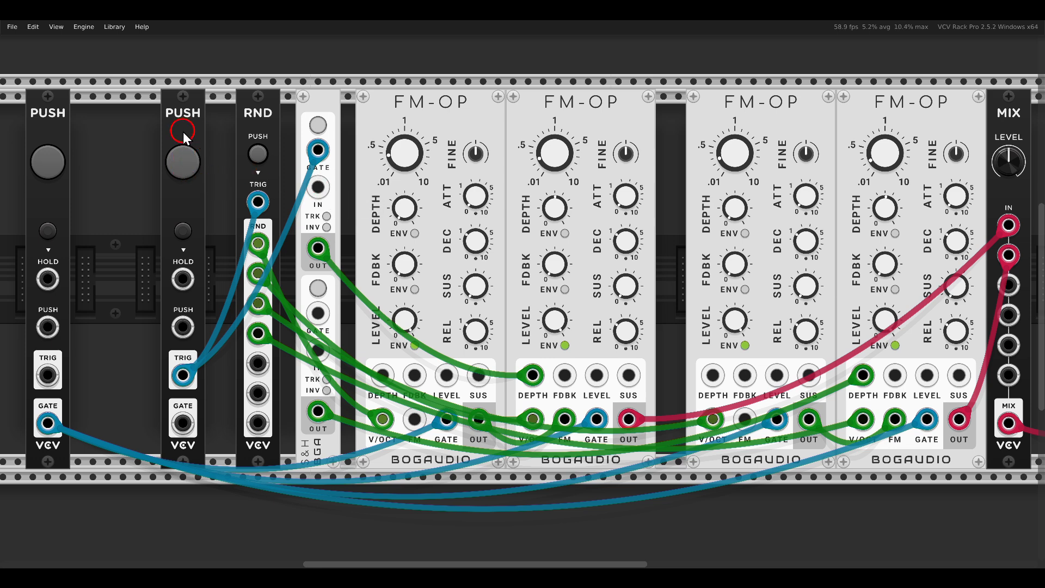
pyautogui.moveTo(185, 123); pyautogui.dragTo(214, 123)
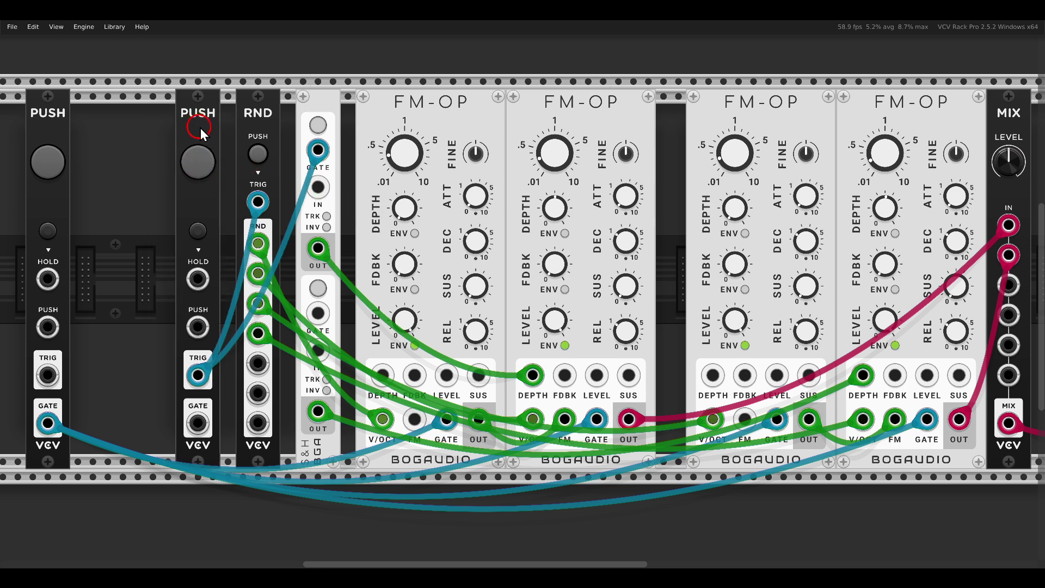
pyautogui.click(215, 164)
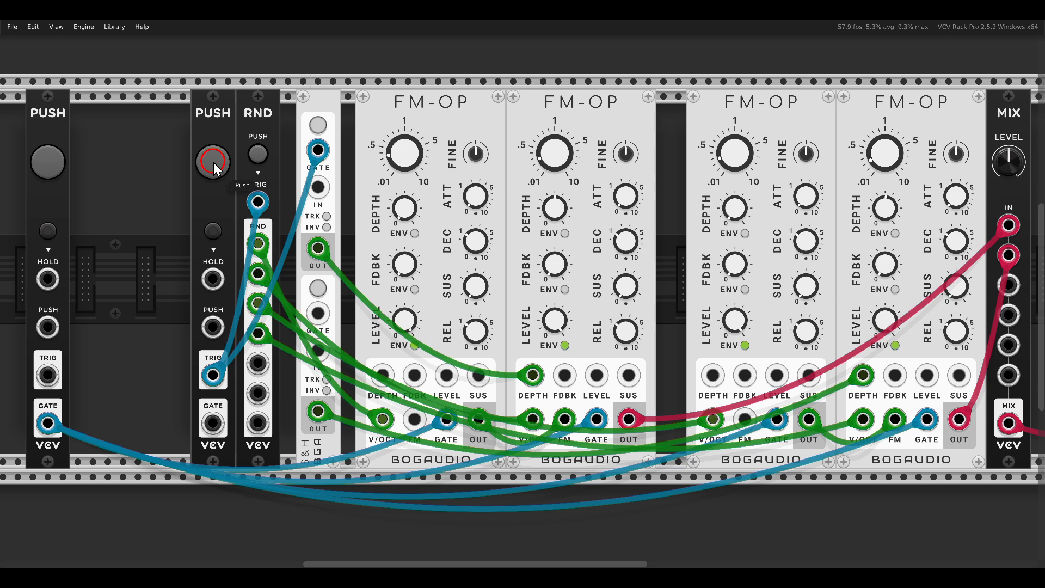
pyautogui.moveTo(48, 106); pyautogui.dragTo(92, 107)
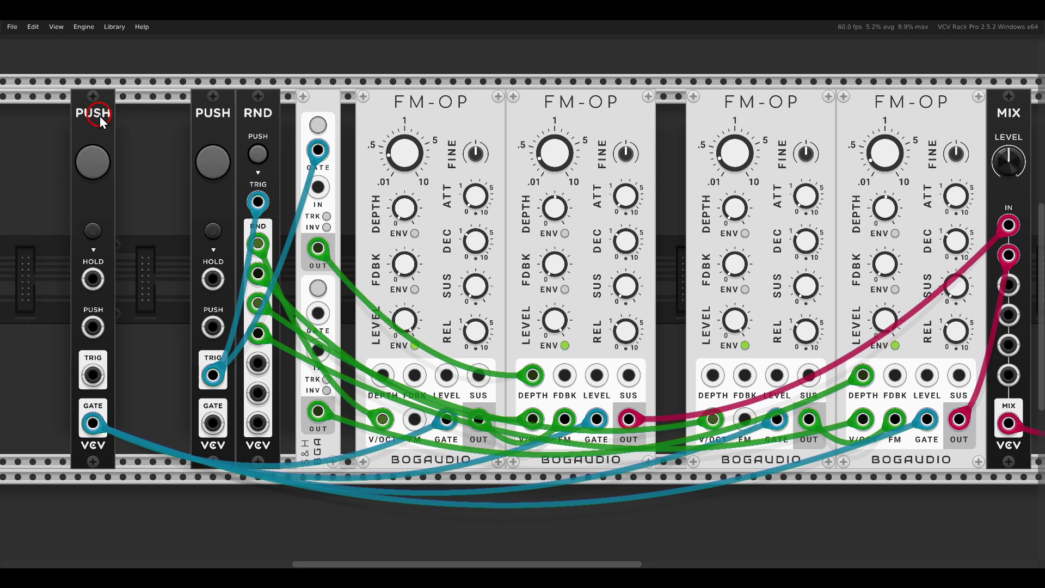
pyautogui.click(96, 160)
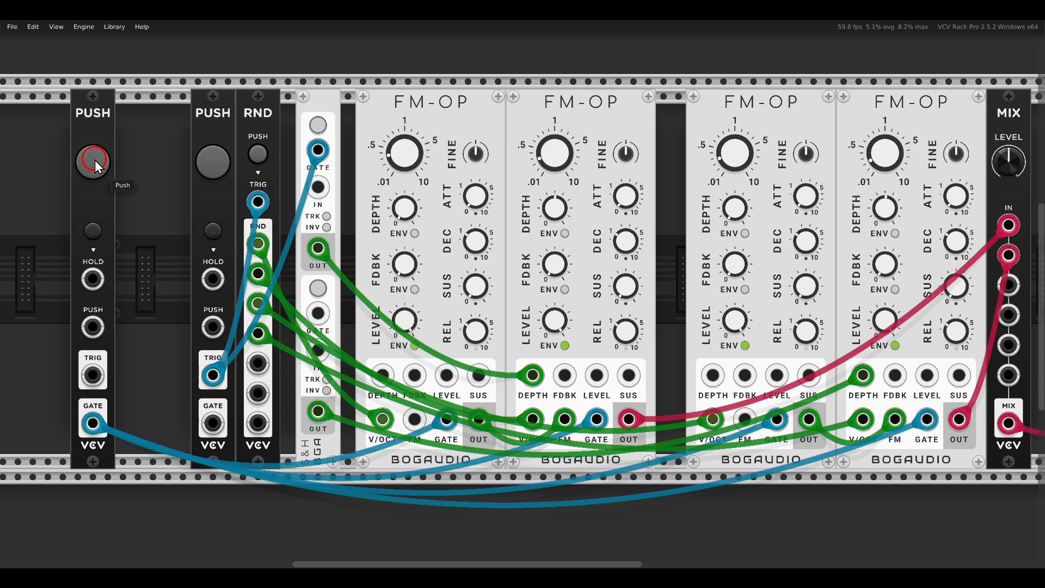
pyautogui.click(96, 163)
pyautogui.click(95, 163)
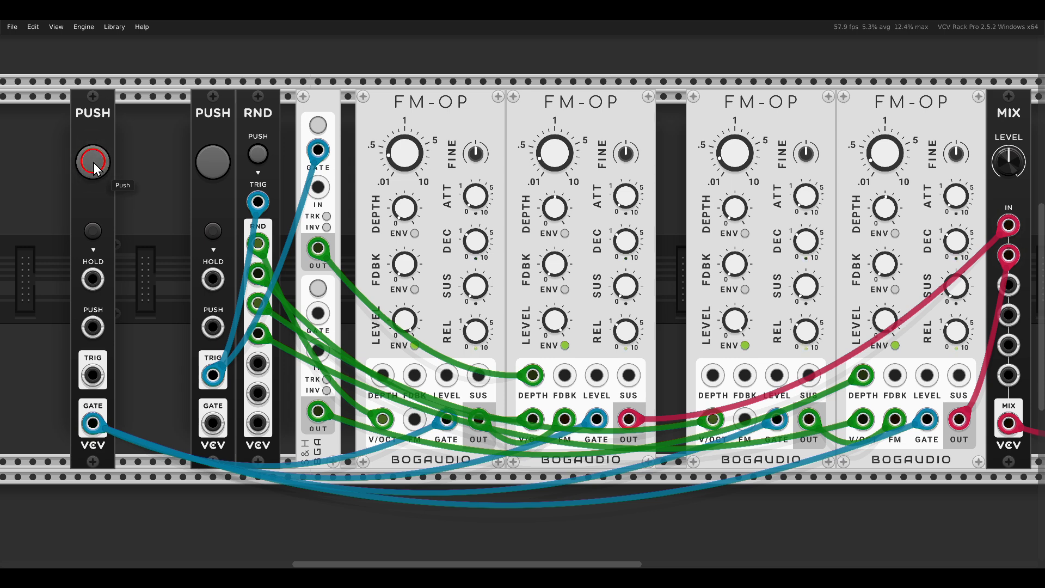
pyautogui.click(95, 160)
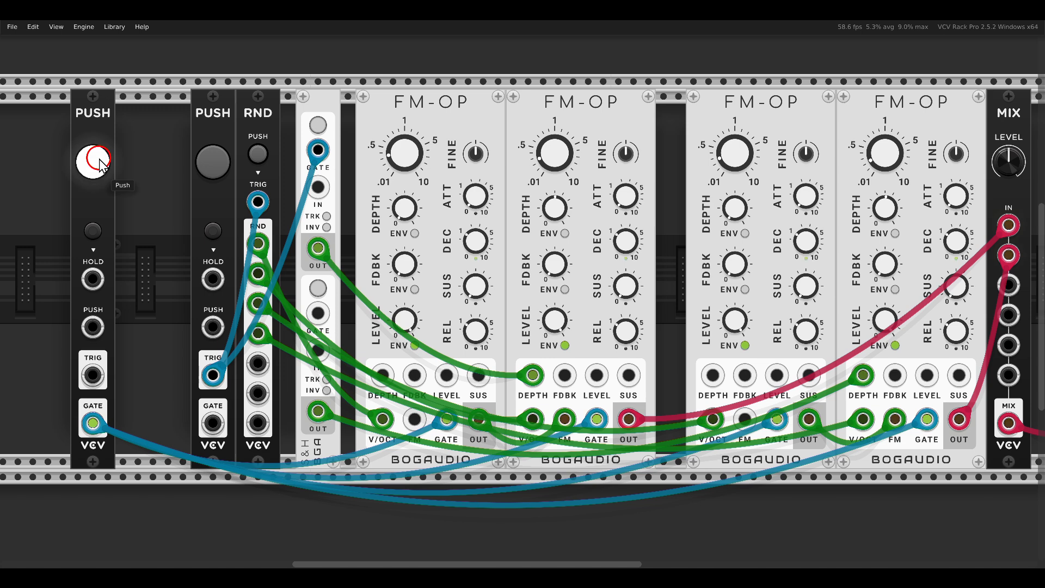
pyautogui.click(95, 160)
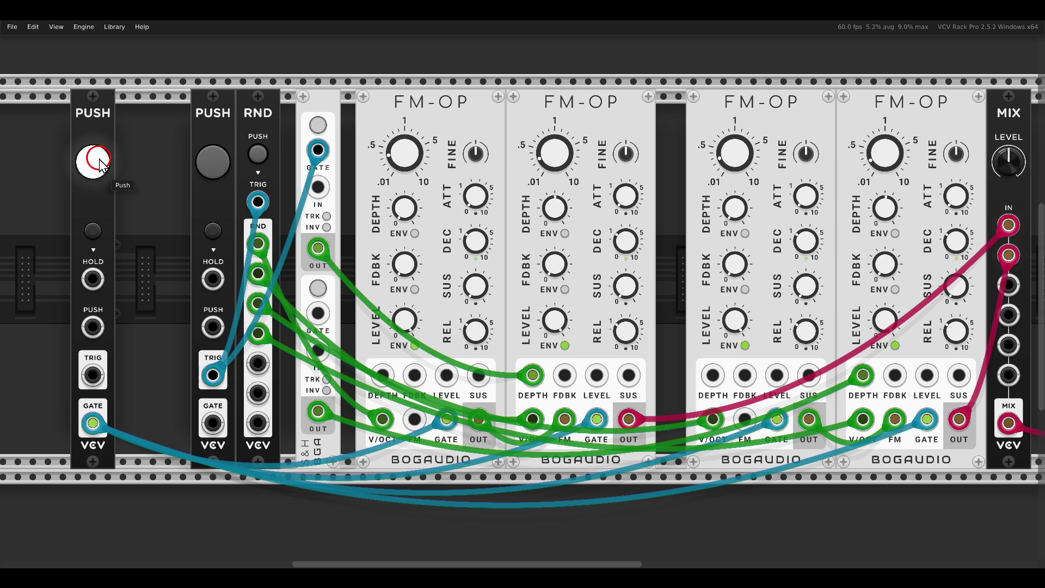
pyautogui.click(212, 162)
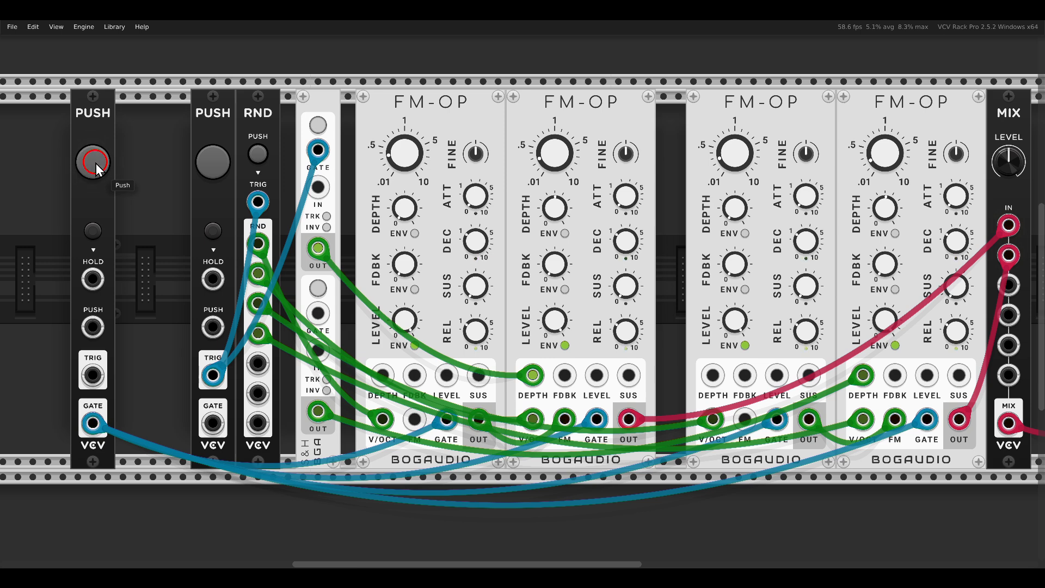
pyautogui.click(95, 164)
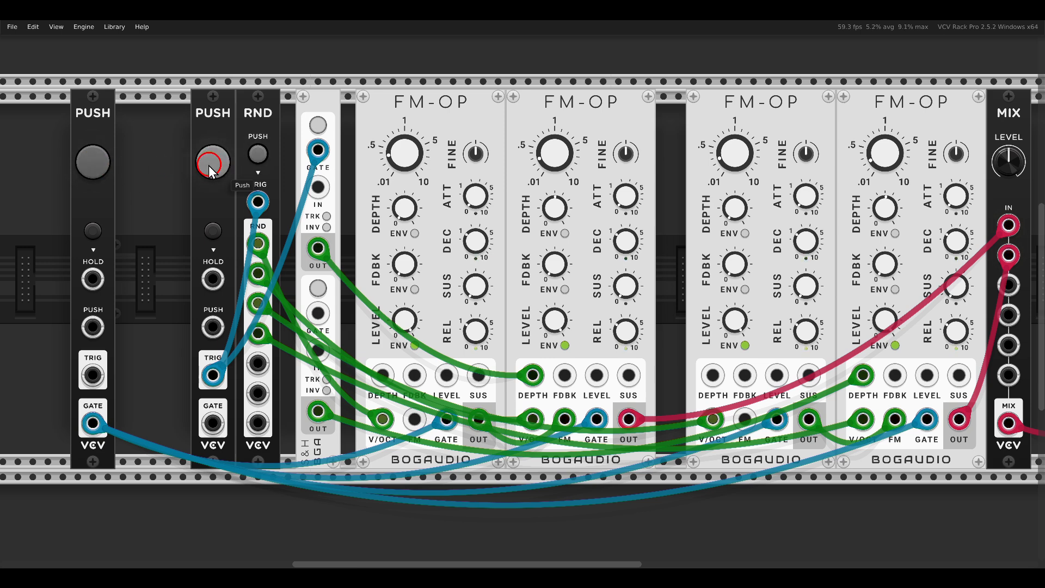
pyautogui.click(96, 163)
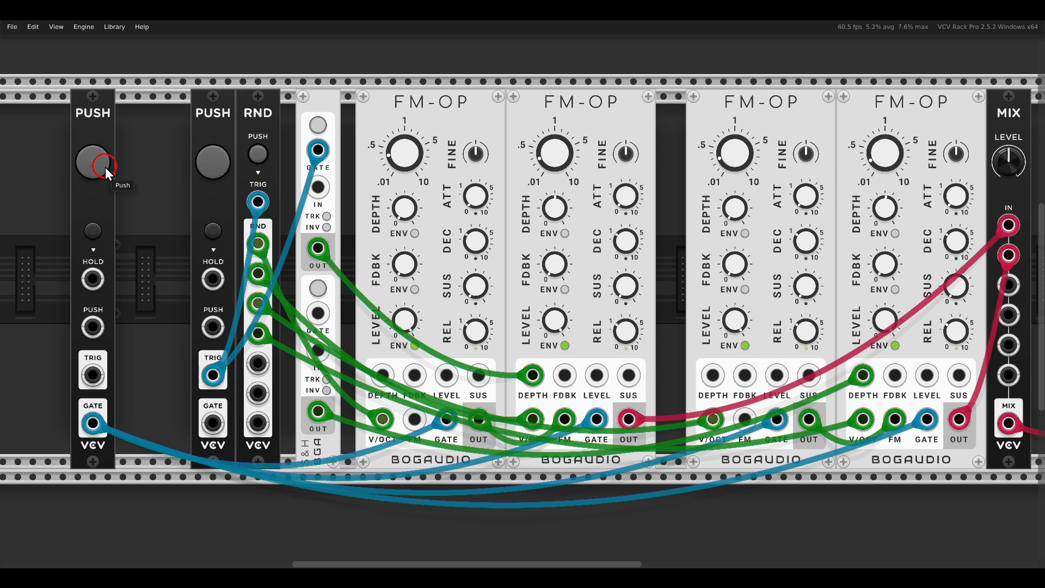
pyautogui.click(95, 163)
pyautogui.click(213, 161)
pyautogui.click(96, 164)
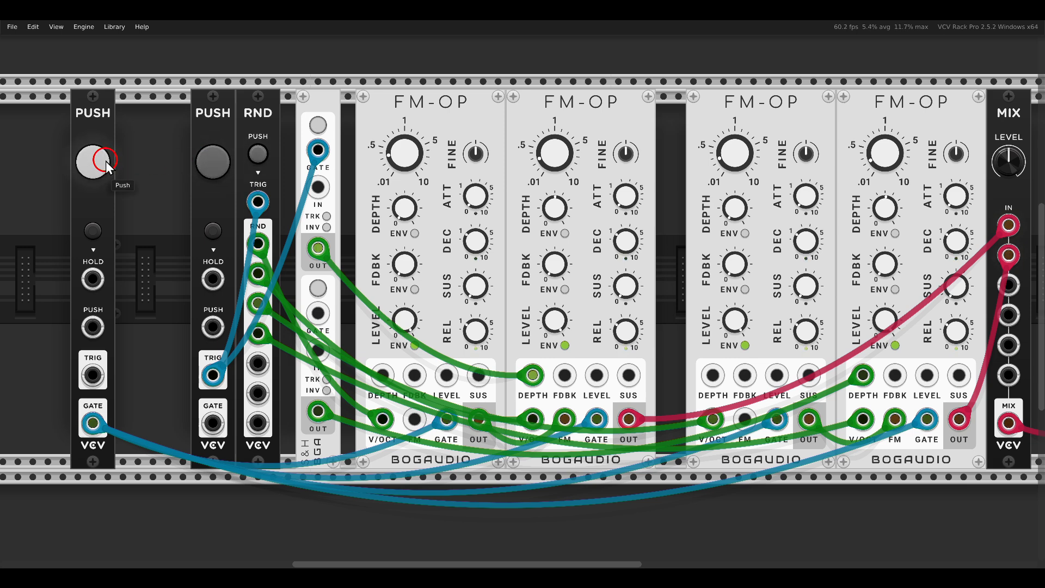
pyautogui.click(213, 162)
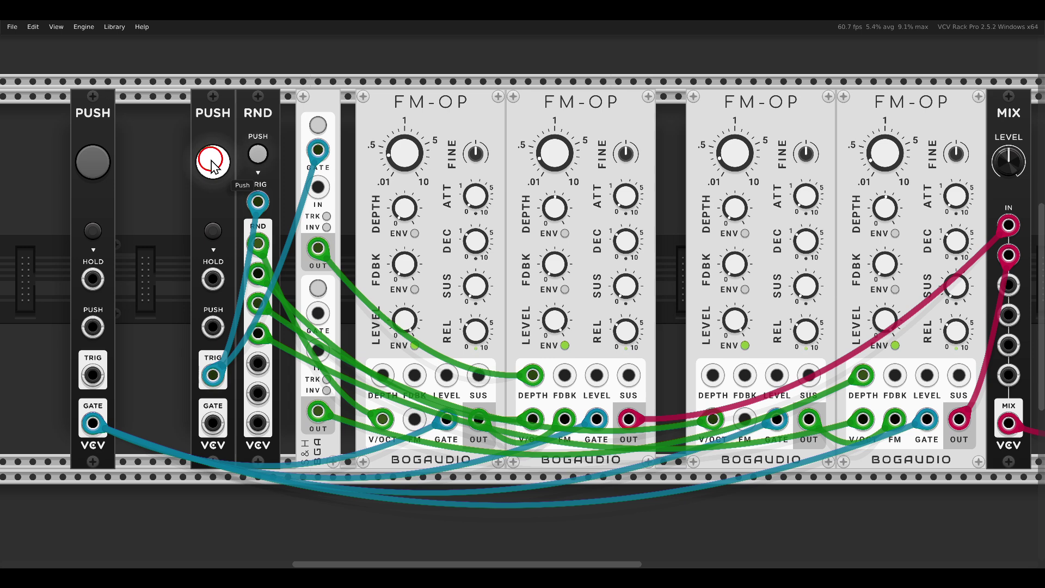
pyautogui.click(95, 164)
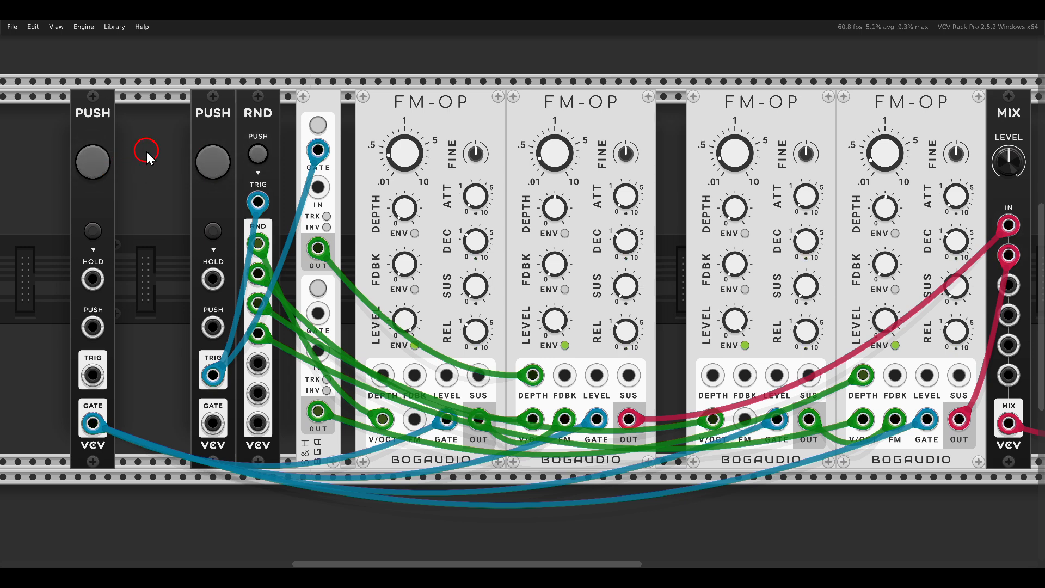
pyautogui.scroll(-2, 539, 204)
pyautogui.scroll(2, 539, 204)
pyautogui.scroll(-2, 430, 212)
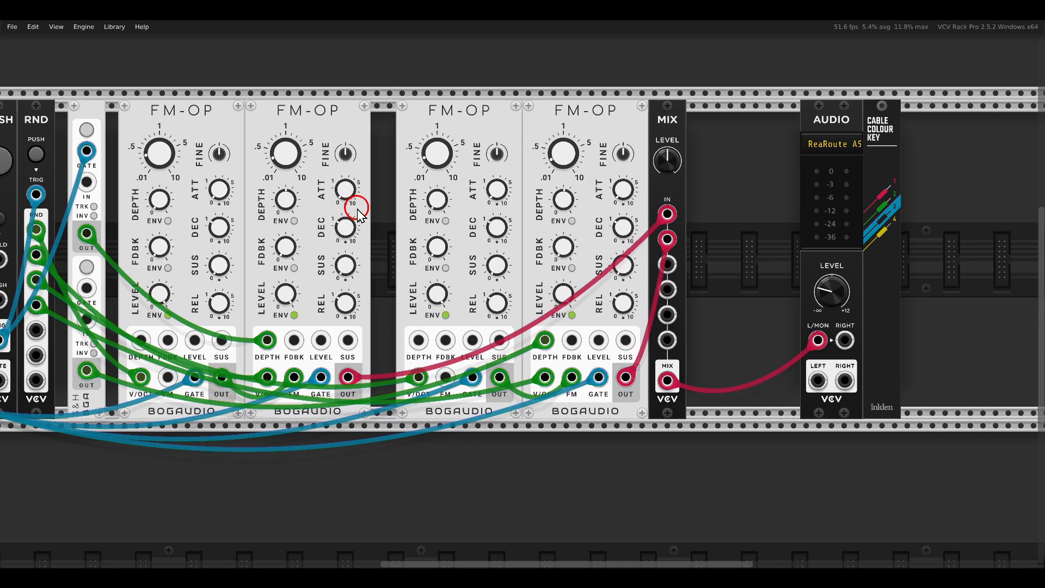
pyautogui.scroll(2, 430, 212)
# Move the Audio module right, add a VCF in the gap and reroute the MIX output into VCF IN.
pyautogui.click(767, 182)
pyautogui.moveTo(717, 132); pyautogui.dragTo(882, 134)
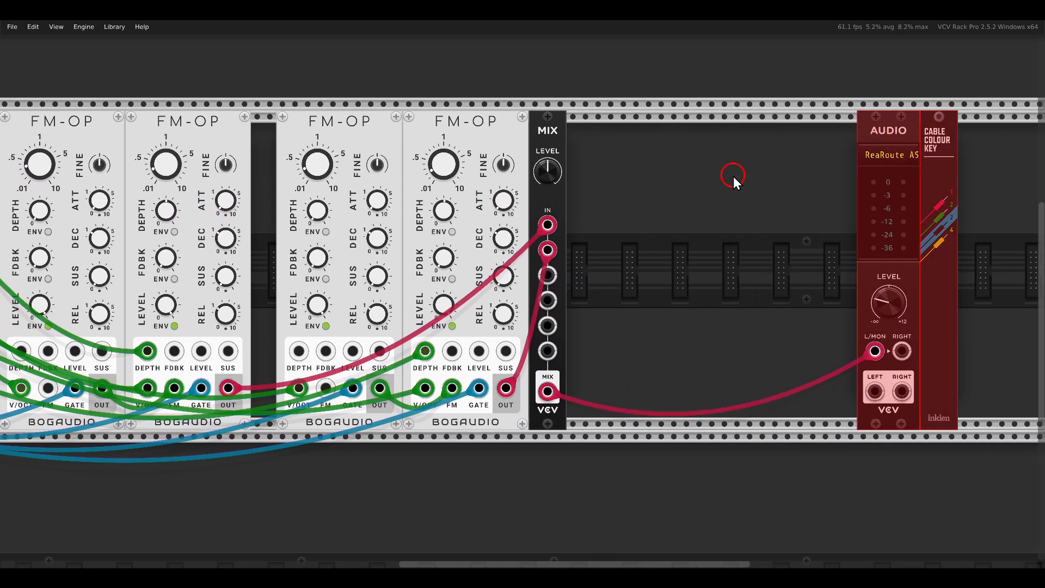
pyautogui.rightClick(644, 173)
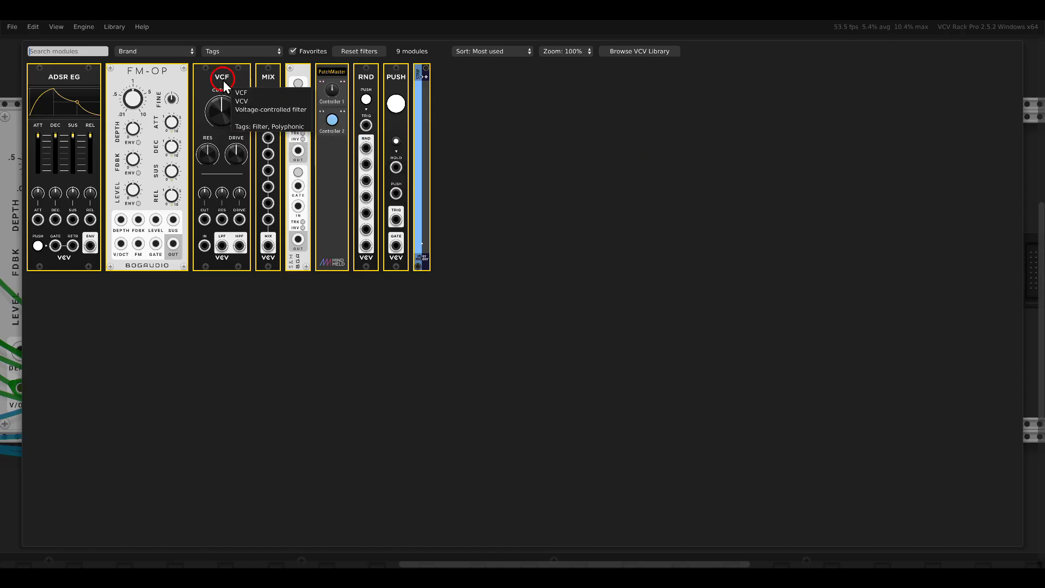
pyautogui.press('Escape')
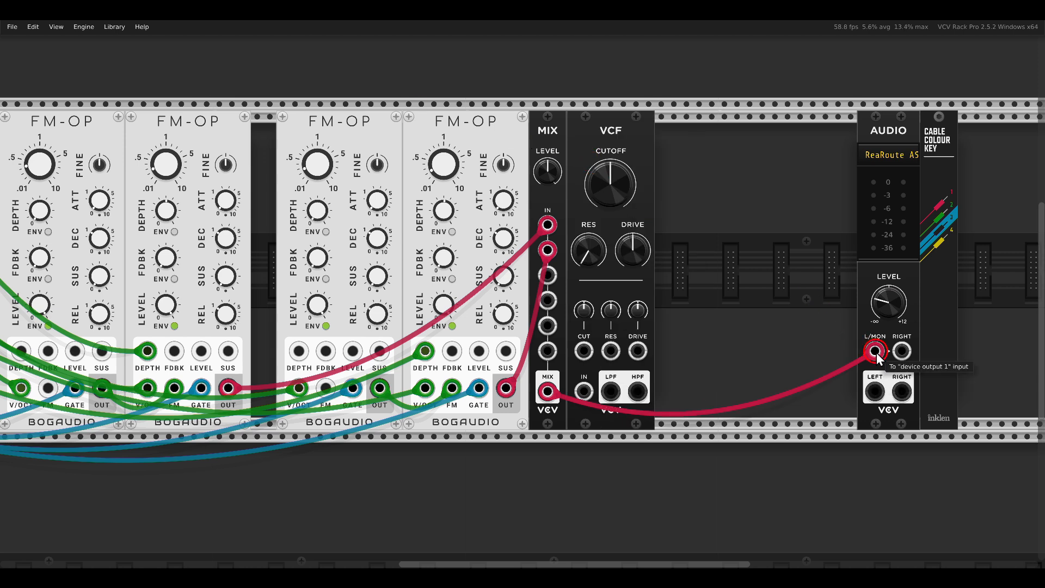
pyautogui.moveTo(873, 353)
pyautogui.mouseDown()
pyautogui.moveTo(583, 392)
pyautogui.moveTo(680, 441)
pyautogui.moveTo(874, 351)
pyautogui.mouseUp()
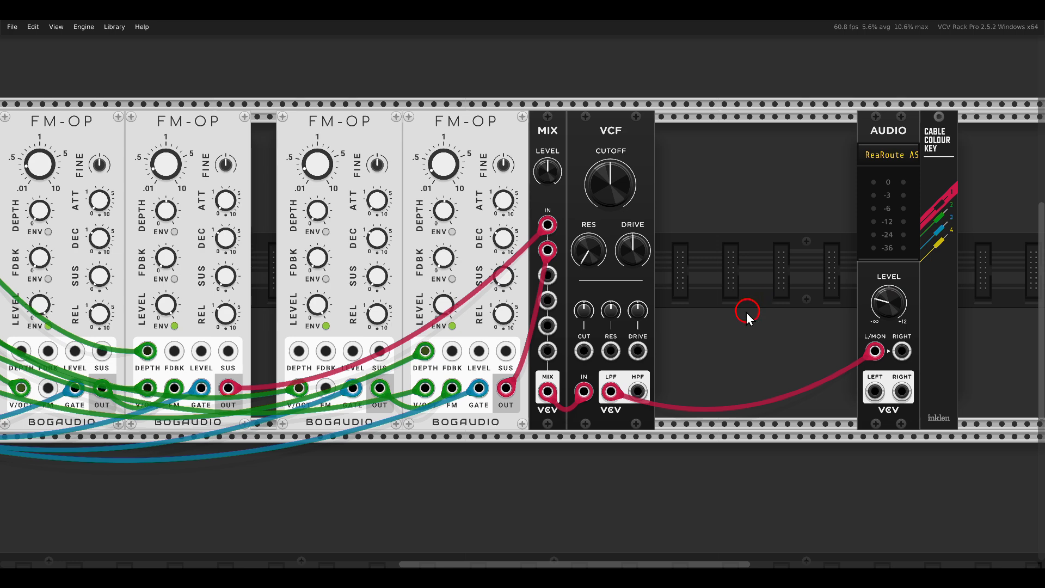
pyautogui.scroll(2, 704, 277)
pyautogui.scroll(2, 600, 291)
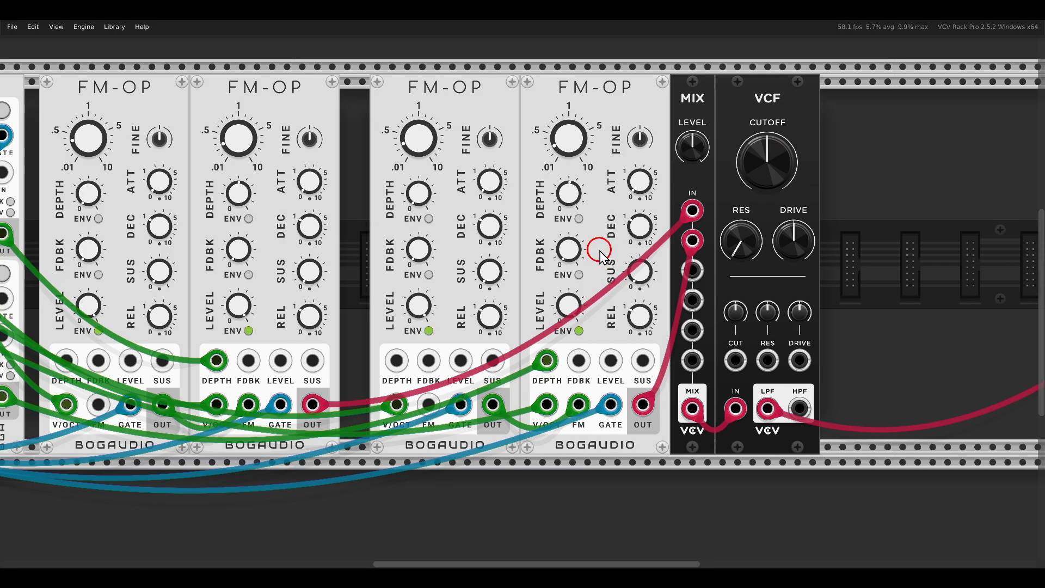
pyautogui.scroll(1, 600, 269)
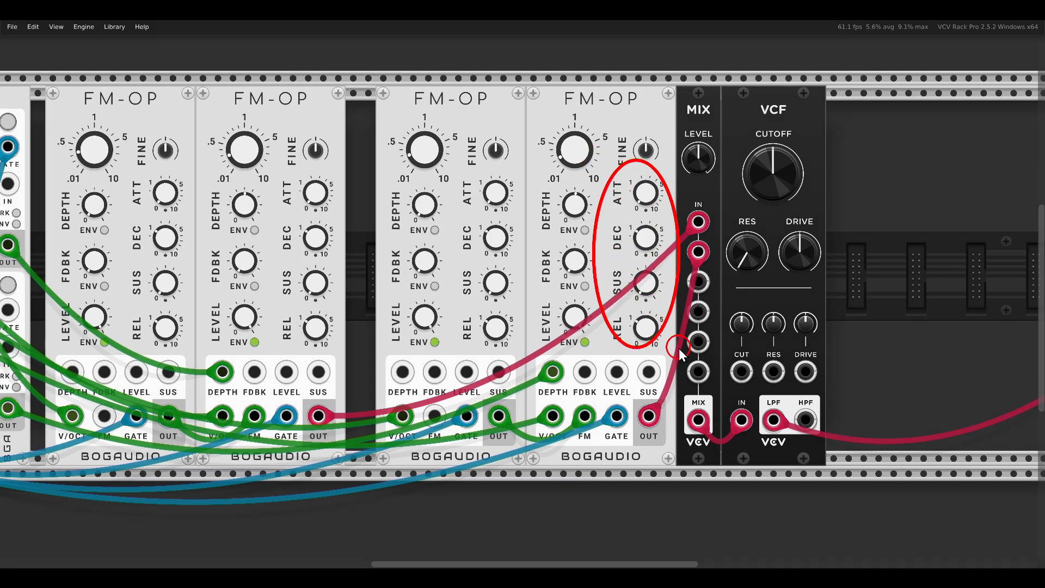
# Cable the VCF LPF output onward to the Audio L/MON input.
pyautogui.moveTo(604, 351); pyautogui.dragTo(678, 458)
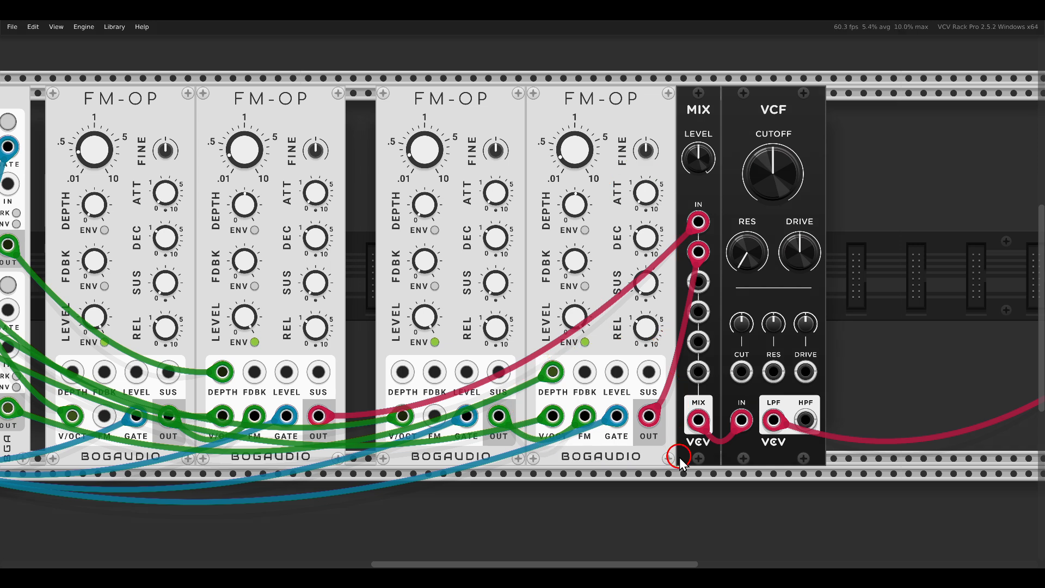
pyautogui.scroll(-2, 881, 286)
# Add an ADSR EG with attack at minimum and sustain at zero.
pyautogui.rightClick(785, 258)
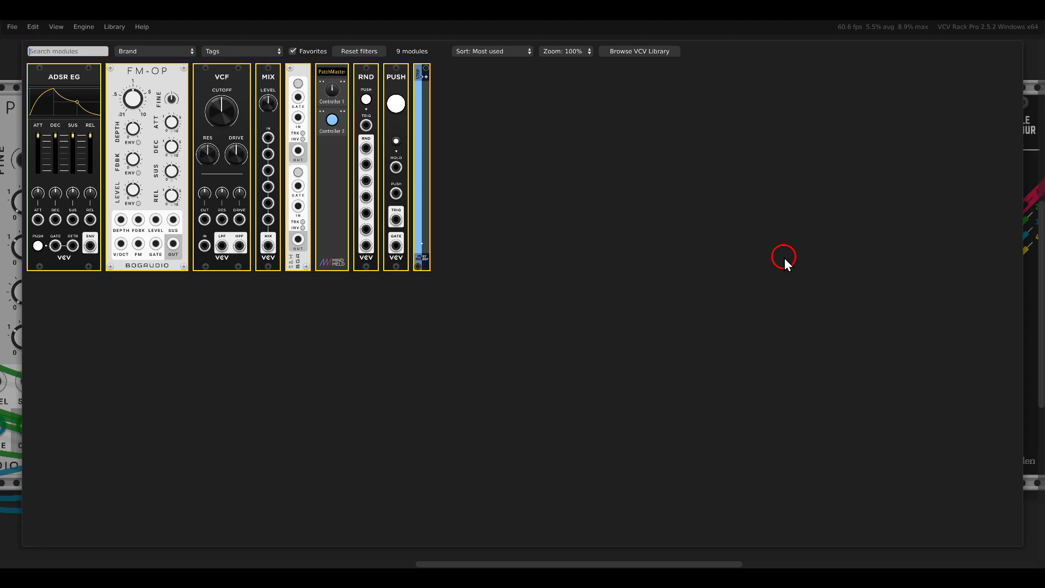
pyautogui.click(75, 104)
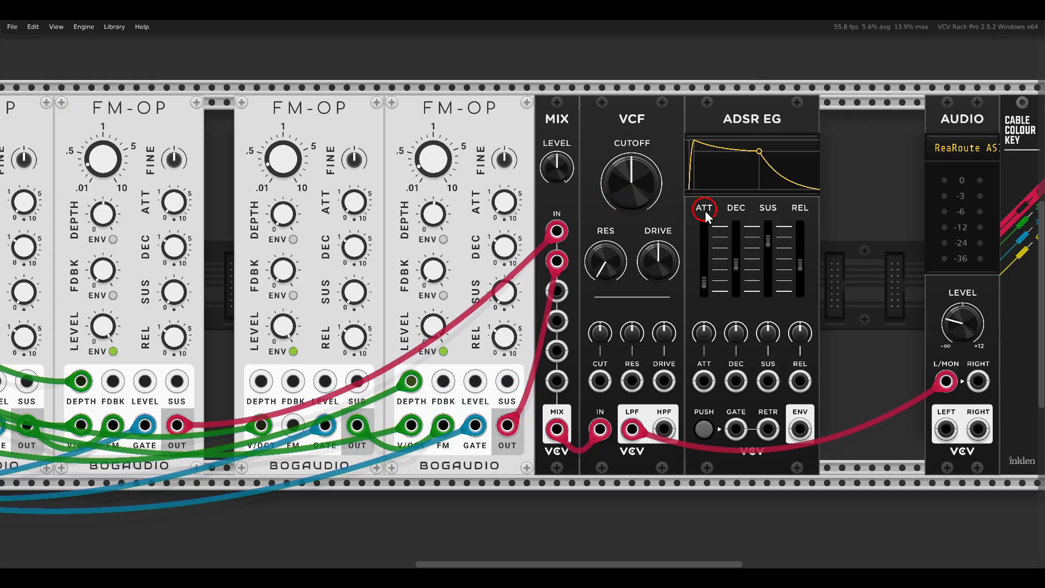
pyautogui.moveTo(705, 244); pyautogui.dragTo(706, 295)
pyautogui.scroll(1, 710, 327)
pyautogui.moveTo(767, 257); pyautogui.dragTo(764, 326)
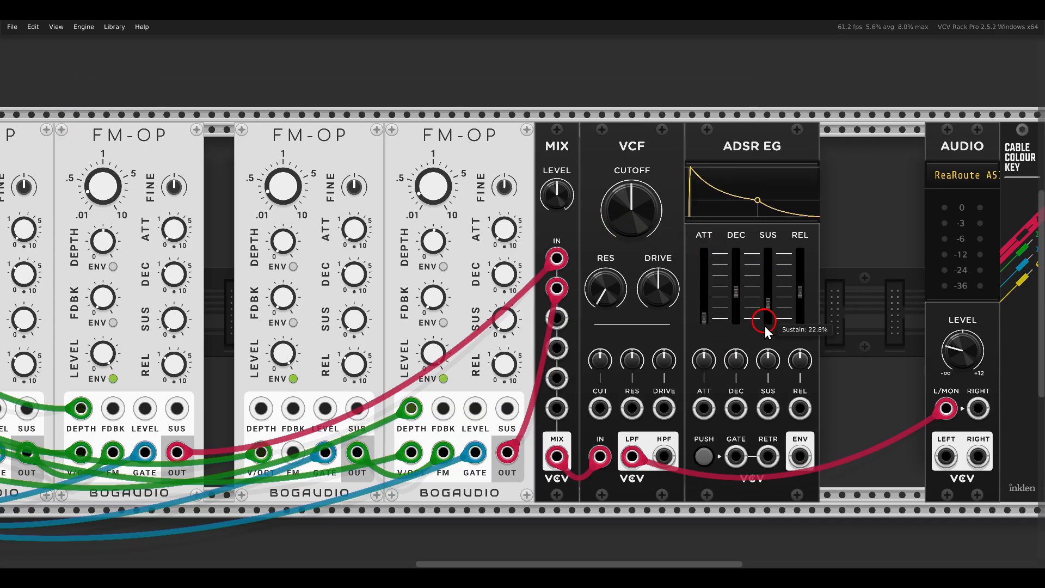
pyautogui.scroll(-1, 767, 363)
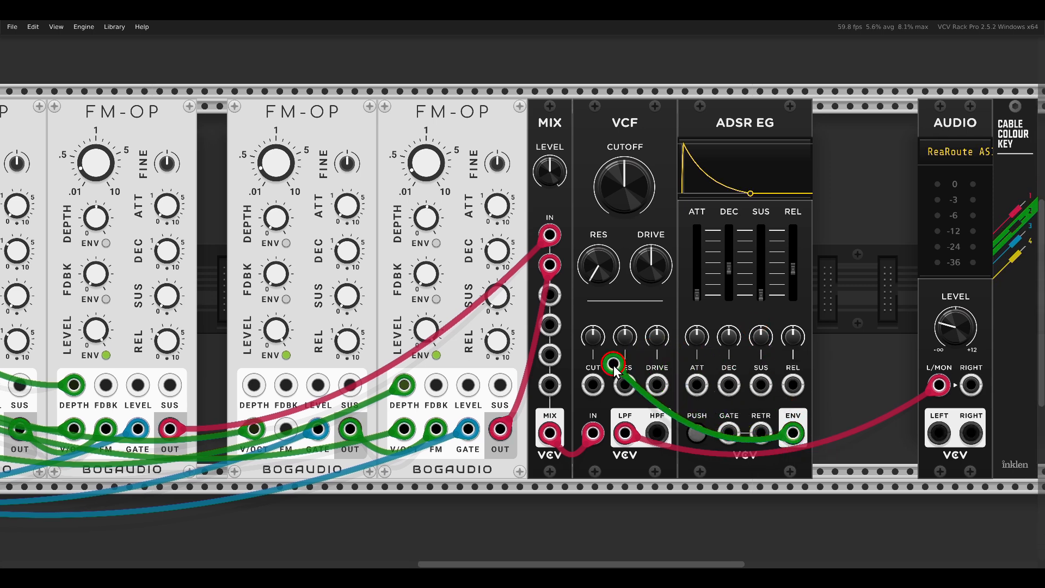
# Cable ENV to VCF CUT, lower the cutoff and raise the CUT attenuator to about 21%.
pyautogui.moveTo(792, 433); pyautogui.dragTo(593, 385)
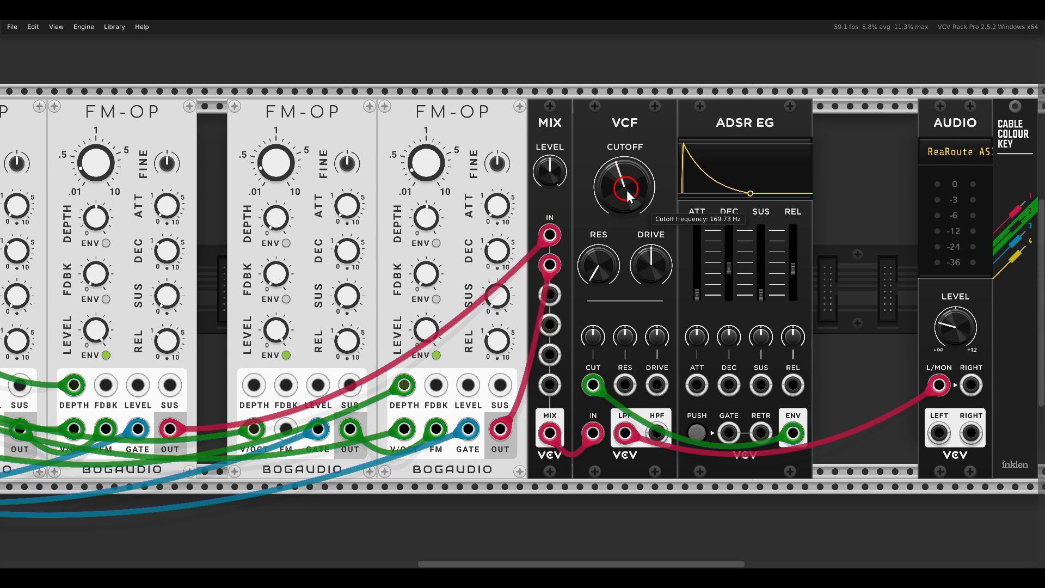
pyautogui.moveTo(625, 179); pyautogui.dragTo(625, 217)
pyautogui.moveTo(596, 341); pyautogui.dragTo(589, 331)
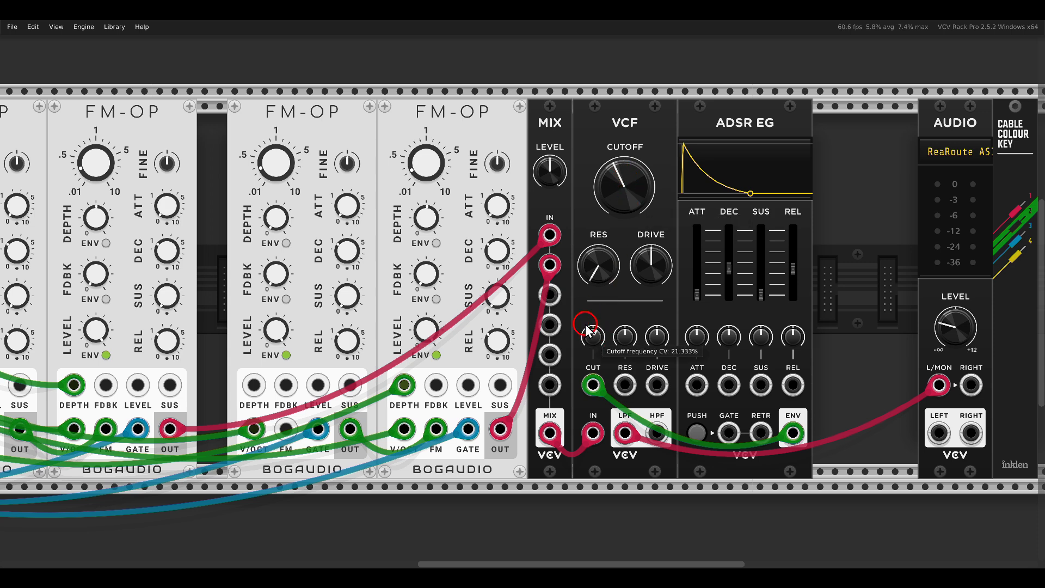
pyautogui.moveTo(573, 288); pyautogui.dragTo(572, 282)
pyautogui.scroll(-2, 572, 282)
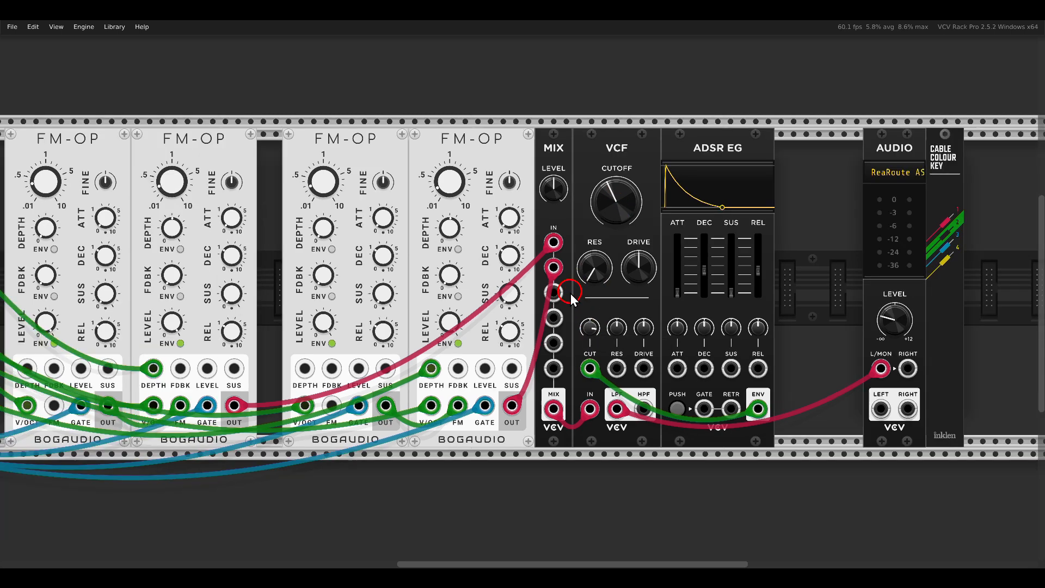
pyautogui.scroll(-2, 598, 292)
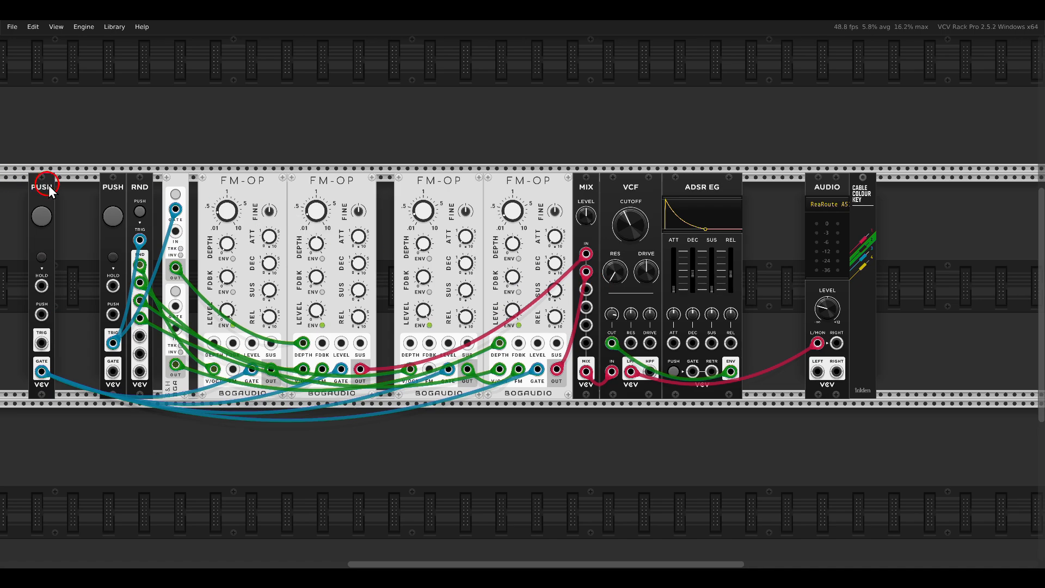
pyautogui.scroll(4, 698, 243)
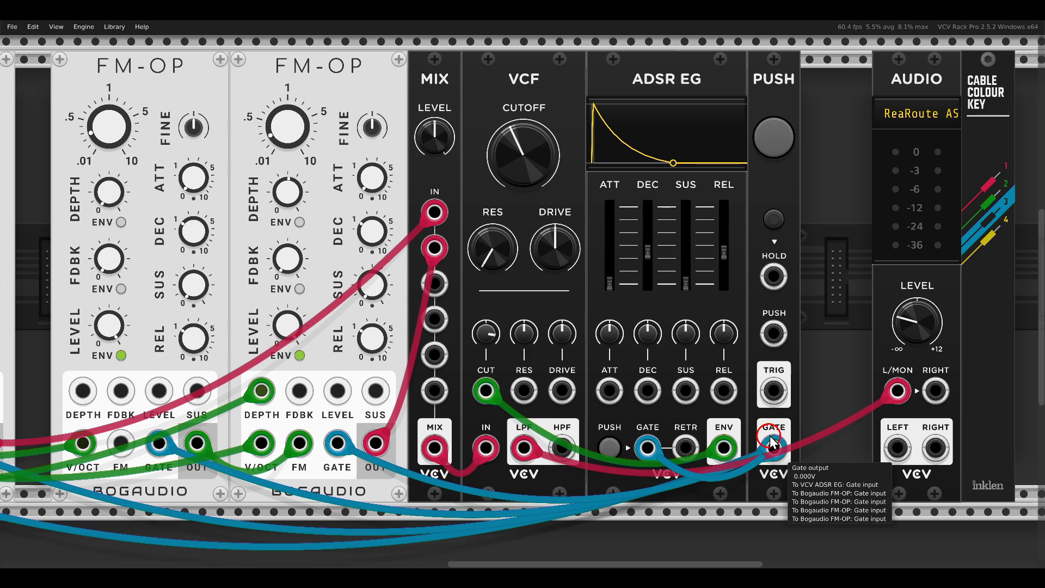
pyautogui.moveTo(650, 251)
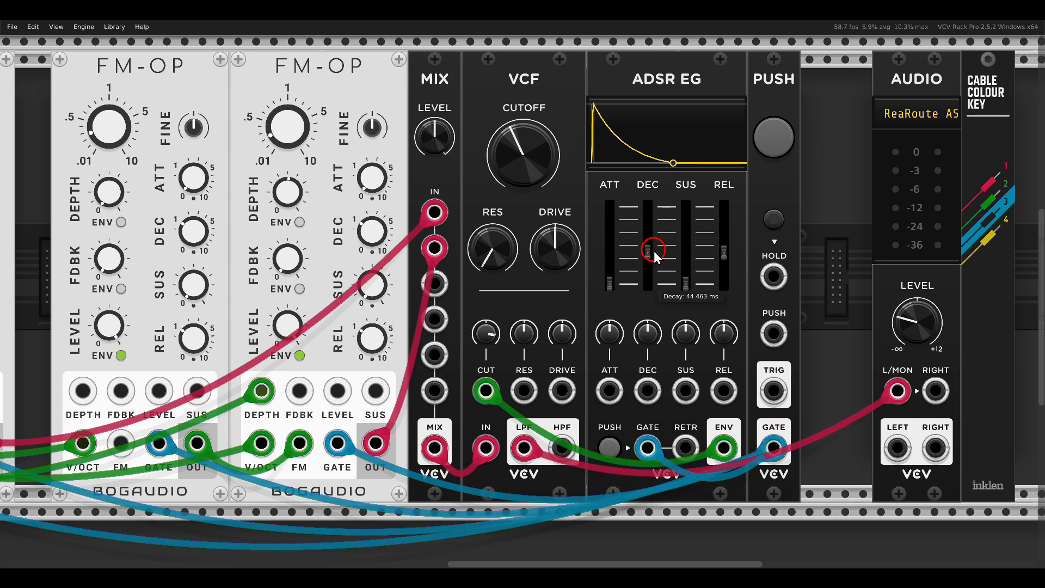
# Lengthen the envelope decay and release, triggering PUSH to audition the hit.
pyautogui.moveTo(655, 255); pyautogui.dragTo(652, 237)
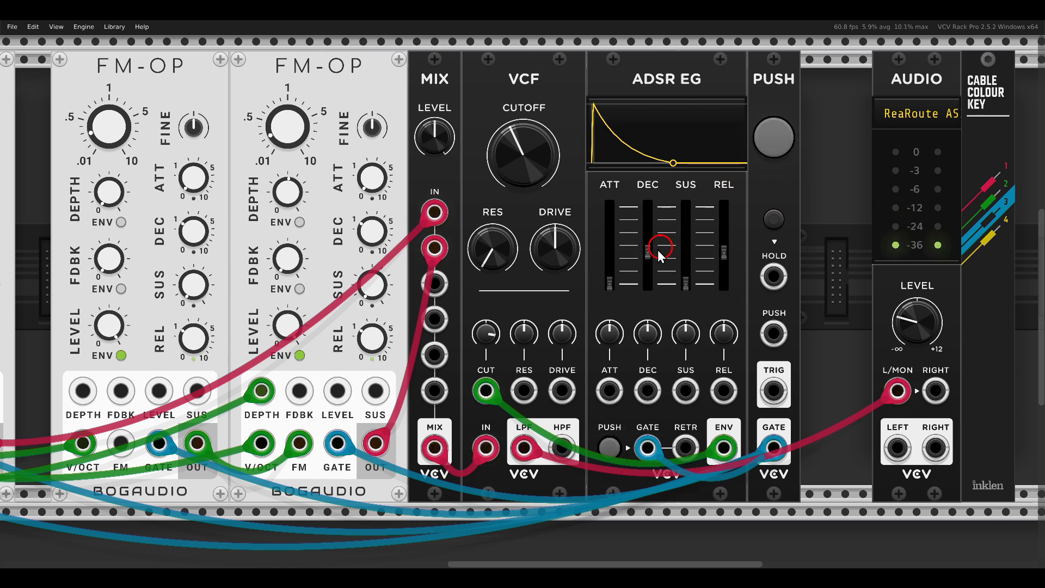
pyautogui.click(772, 137)
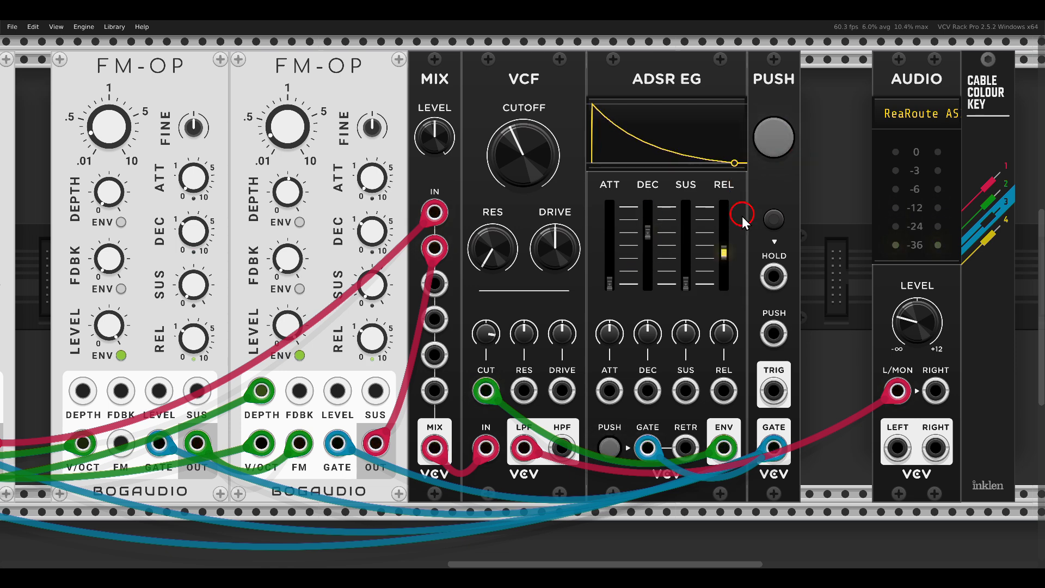
pyautogui.moveTo(724, 255); pyautogui.dragTo(726, 228)
pyautogui.click(773, 138)
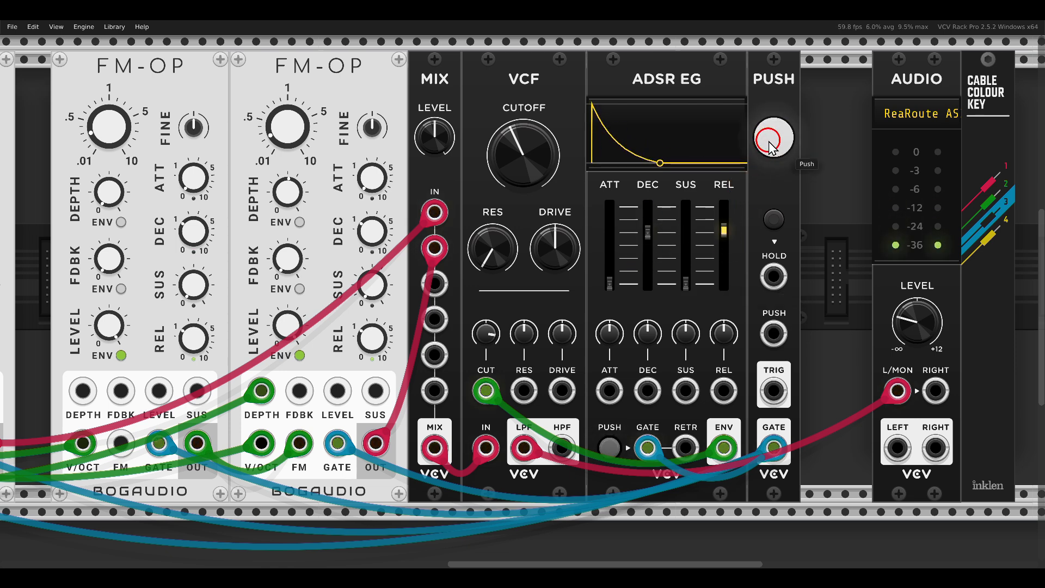
pyautogui.scroll(-3, 523, 294)
pyautogui.scroll(-3, 522, 294)
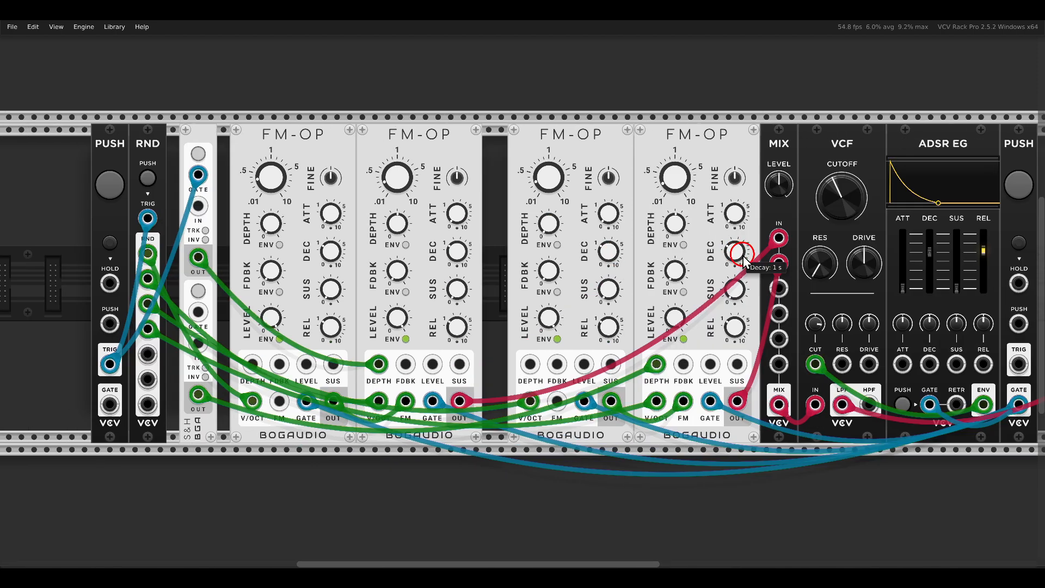
pyautogui.scroll(-2, 211, 197)
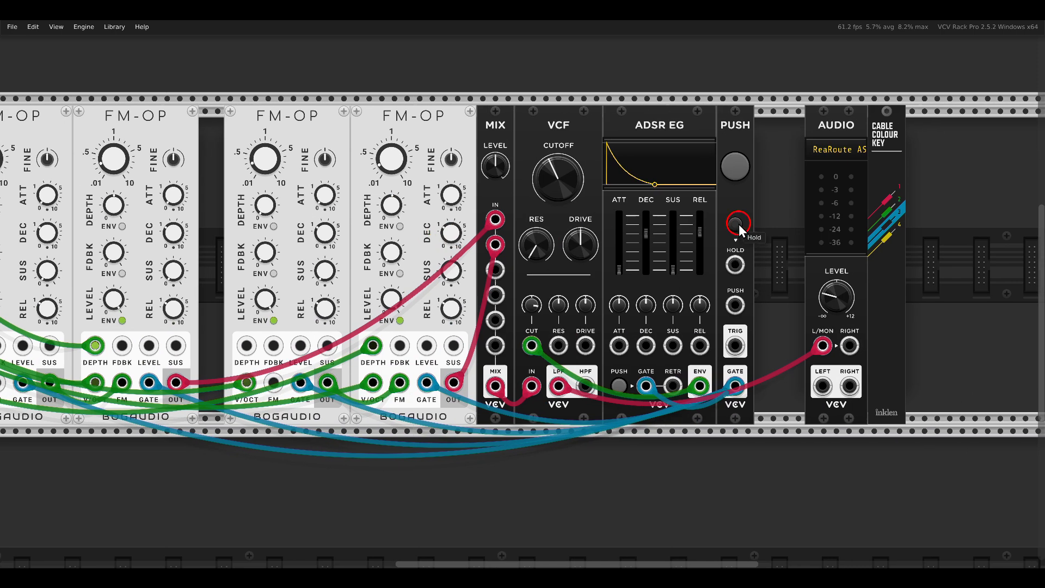
pyautogui.scroll(3, 739, 224)
pyautogui.click(738, 164)
pyautogui.click(738, 165)
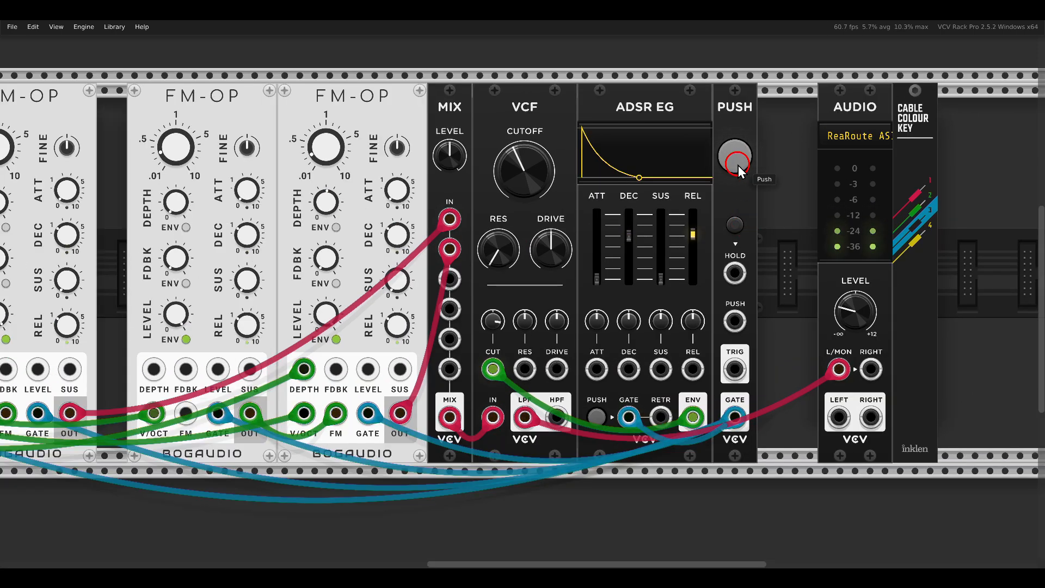
# Shorten the release and settle the decay near 70 ms, retriggering to compare.
pyautogui.moveTo(630, 235); pyautogui.dragTo(629, 253)
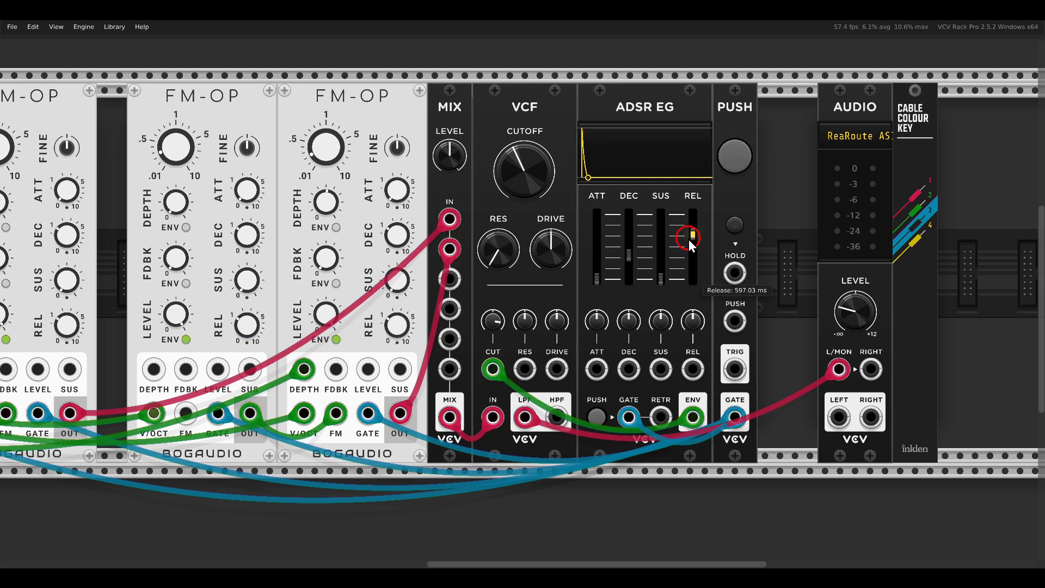
pyautogui.moveTo(692, 235); pyautogui.dragTo(690, 270)
pyautogui.click(734, 156)
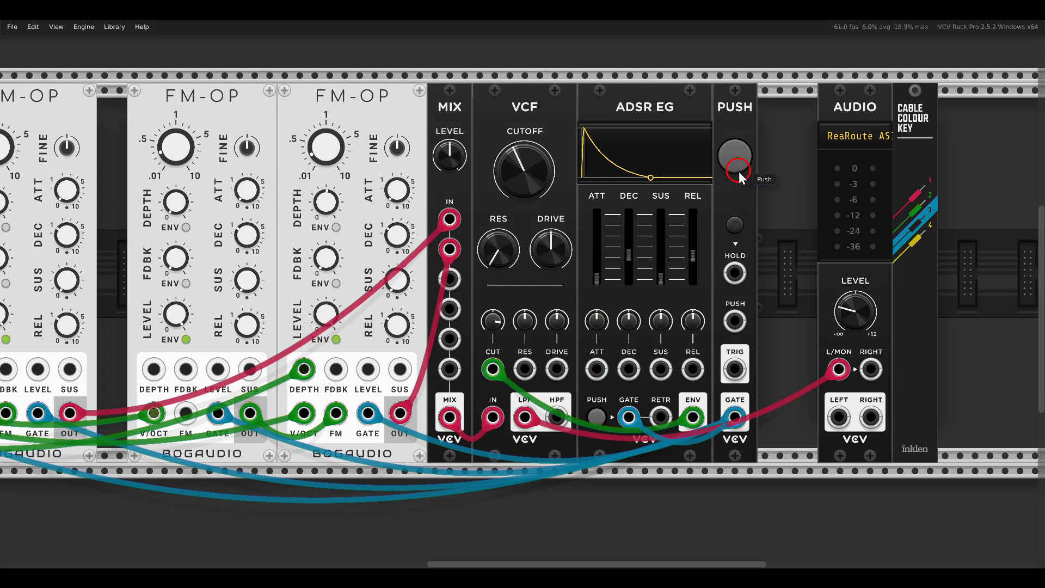
pyautogui.click(735, 155)
pyautogui.moveTo(628, 260); pyautogui.dragTo(627, 245)
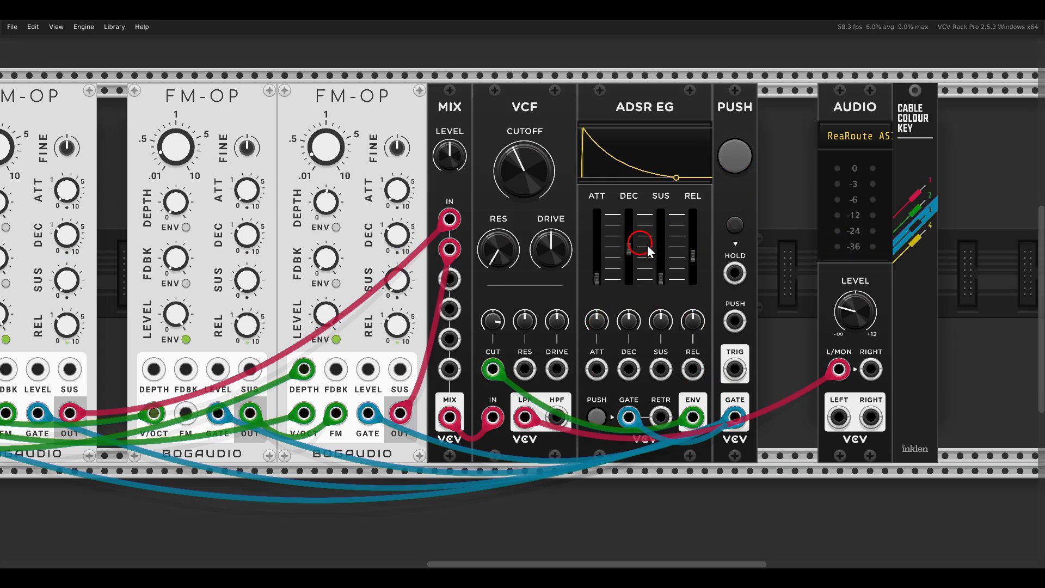
pyautogui.moveTo(692, 257); pyautogui.dragTo(692, 244)
pyautogui.click(733, 156)
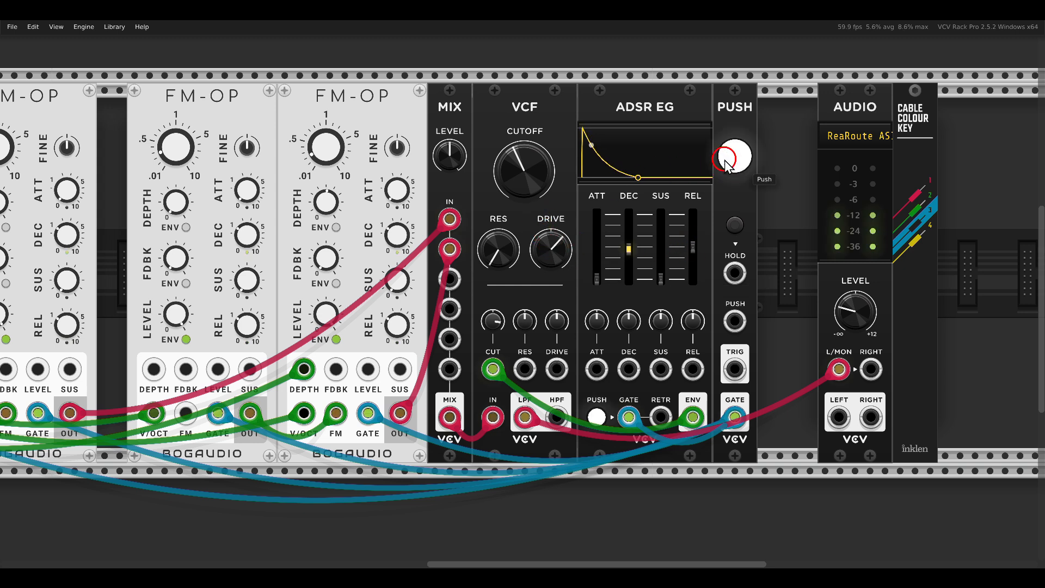
pyautogui.click(733, 155)
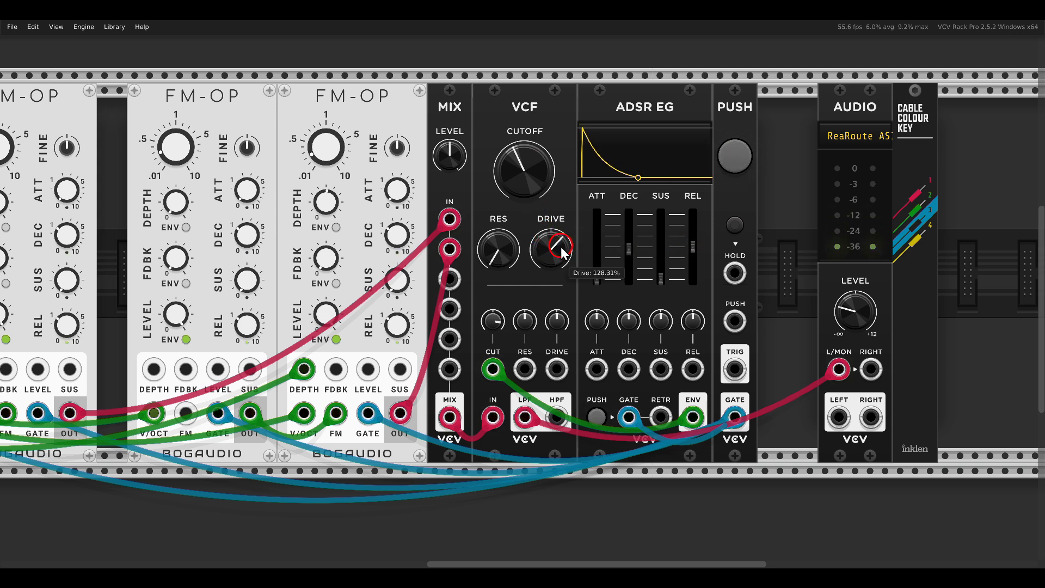
pyautogui.moveTo(628, 245); pyautogui.dragTo(630, 254)
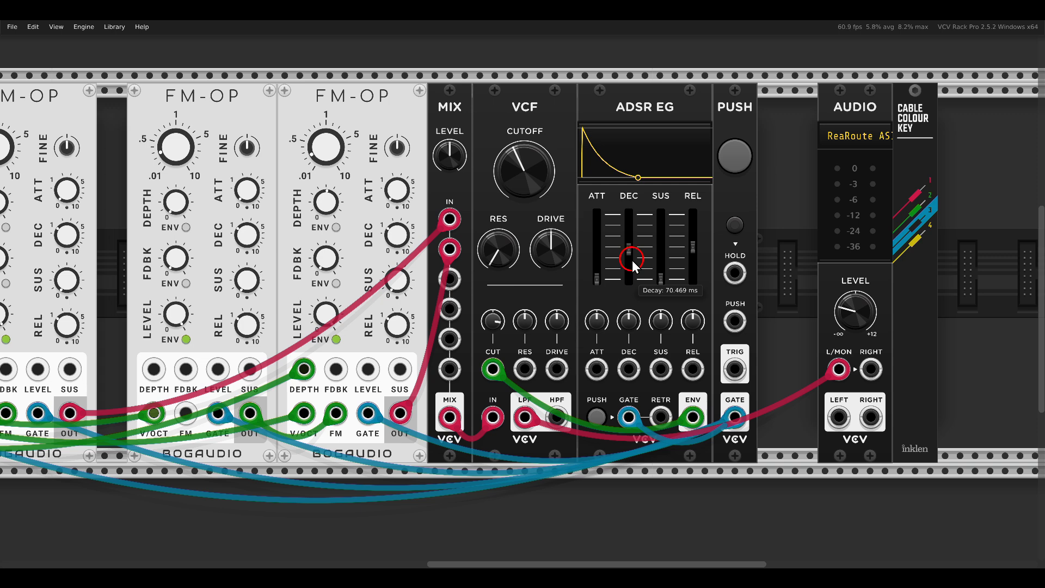
# Zoom out and drag the AUDIO and Cable Colour Key modules right to free rack space.
pyautogui.hotkey('ctrl', '-')
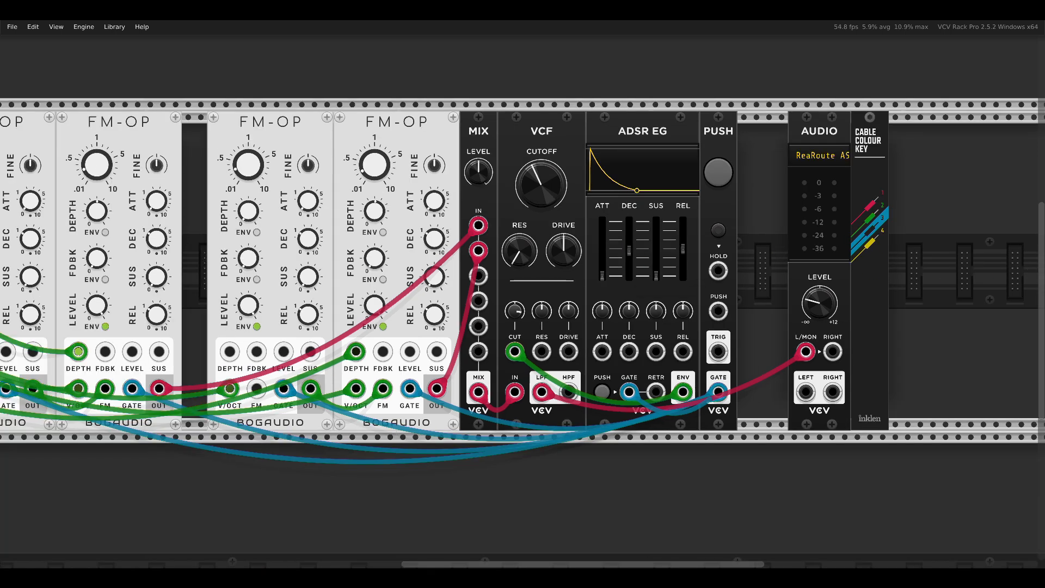
pyautogui.scroll(1, 793, 318)
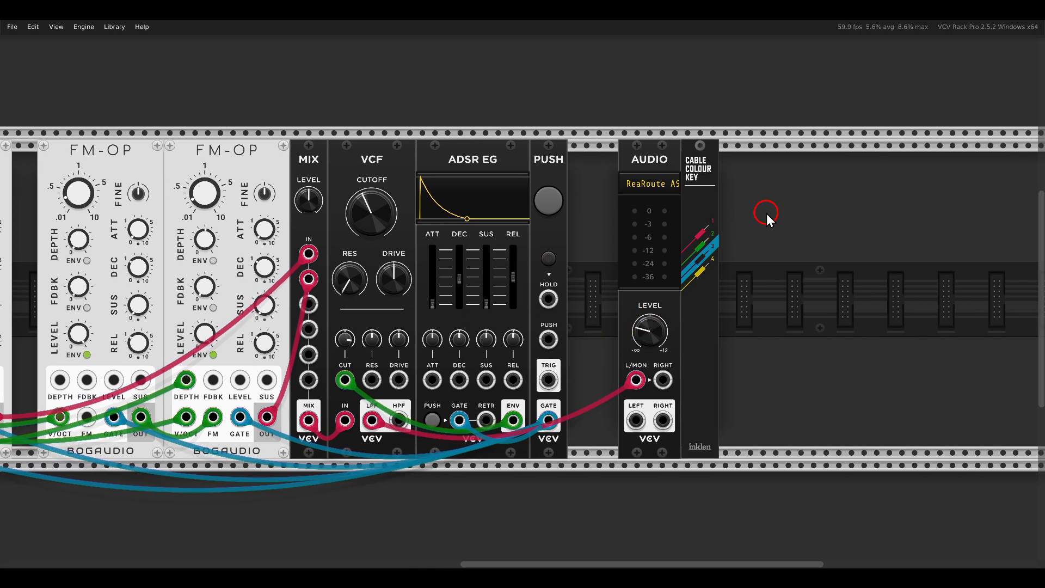
pyautogui.moveTo(767, 213)
pyautogui.mouseDown()
pyautogui.moveTo(644, 160)
pyautogui.moveTo(800, 167)
pyautogui.mouseUp()
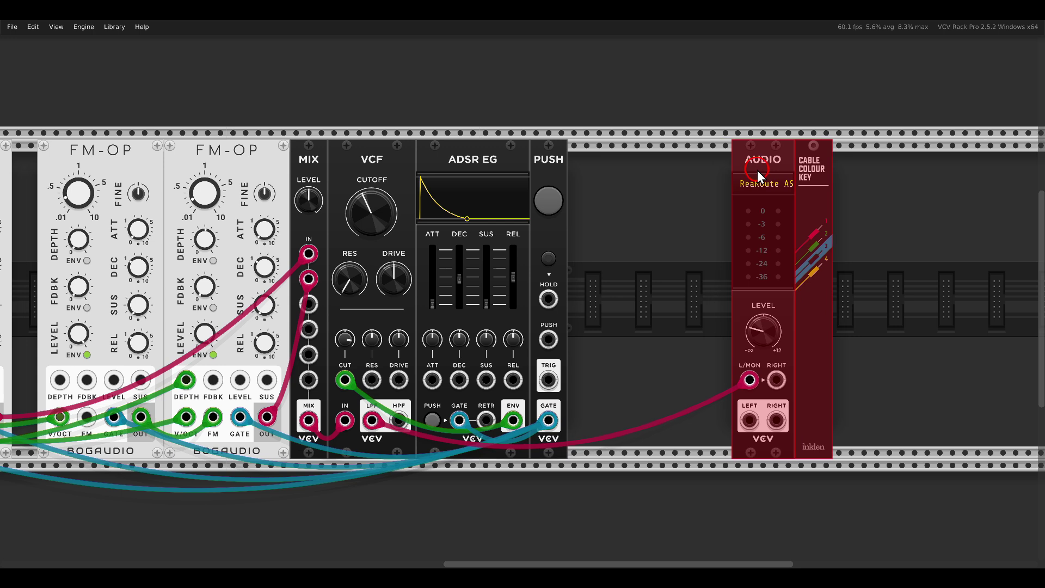
pyautogui.click(664, 229)
pyautogui.moveTo(663, 228); pyautogui.dragTo(733, 224)
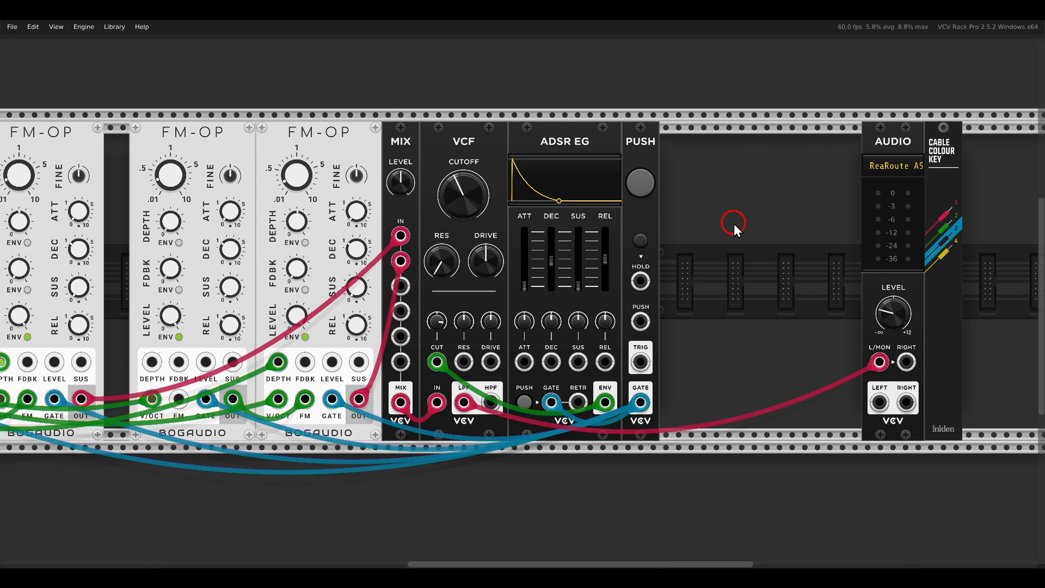
pyautogui.rightClick(735, 224)
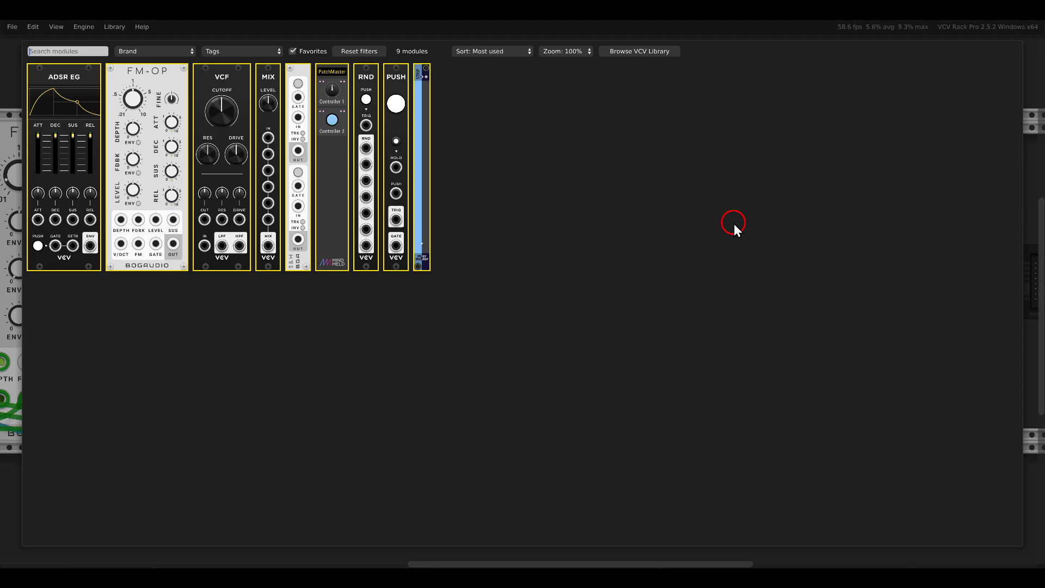
# Add a MindMeld PatchMaster after PUSH with two large unipolar knob controllers.
pyautogui.click(343, 155)
pyautogui.moveTo(698, 217); pyautogui.dragTo(687, 224)
pyautogui.scroll(1, 688, 224)
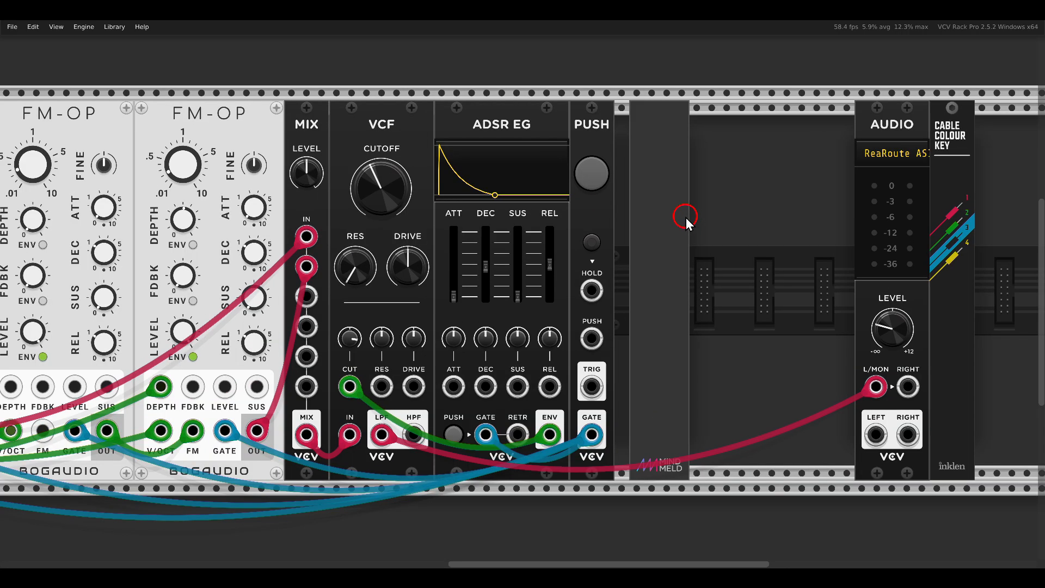
pyautogui.rightClick(658, 154)
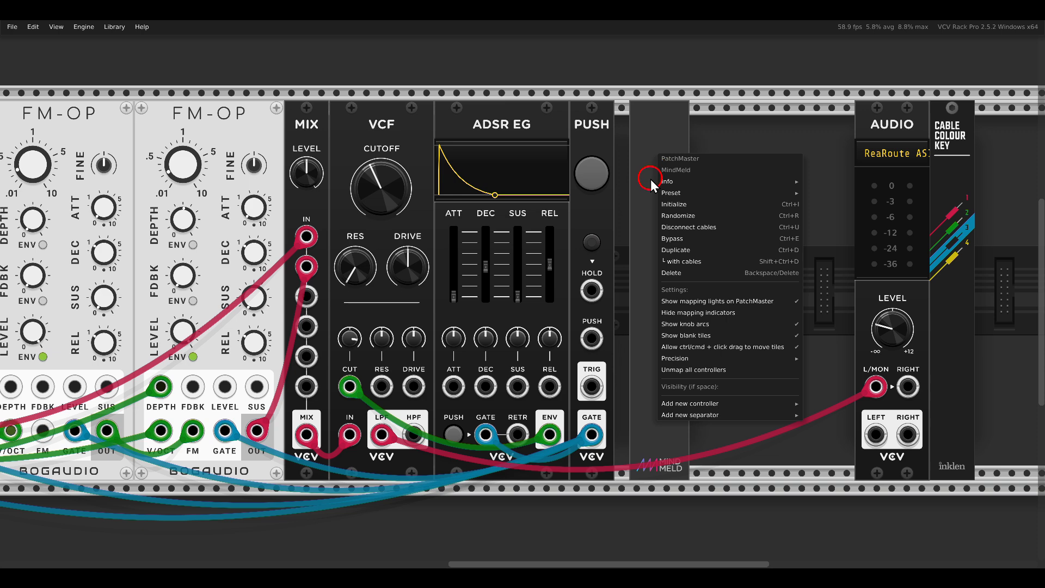
pyautogui.moveTo(690, 404)
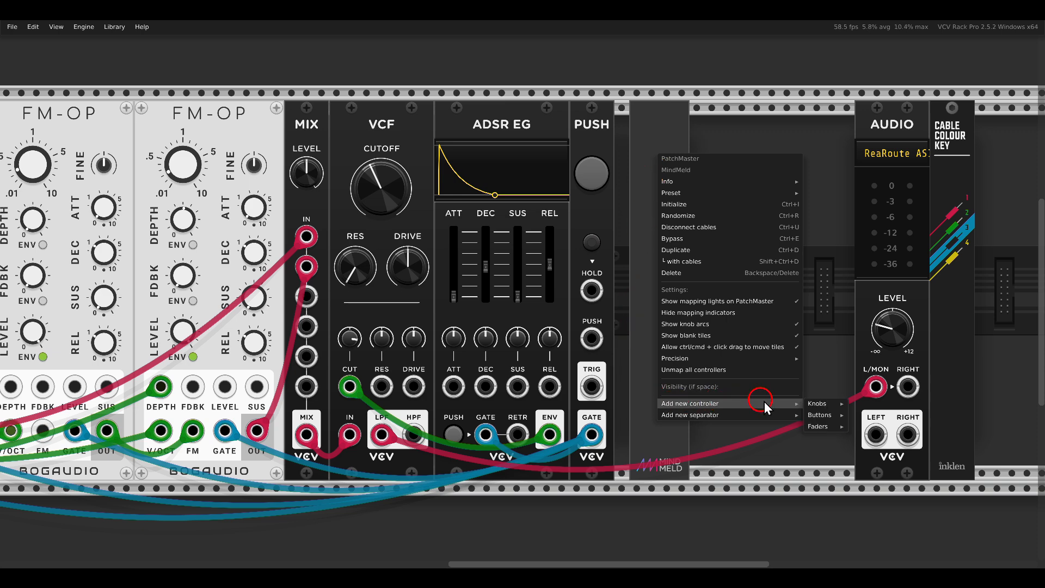
pyautogui.moveTo(862, 426)
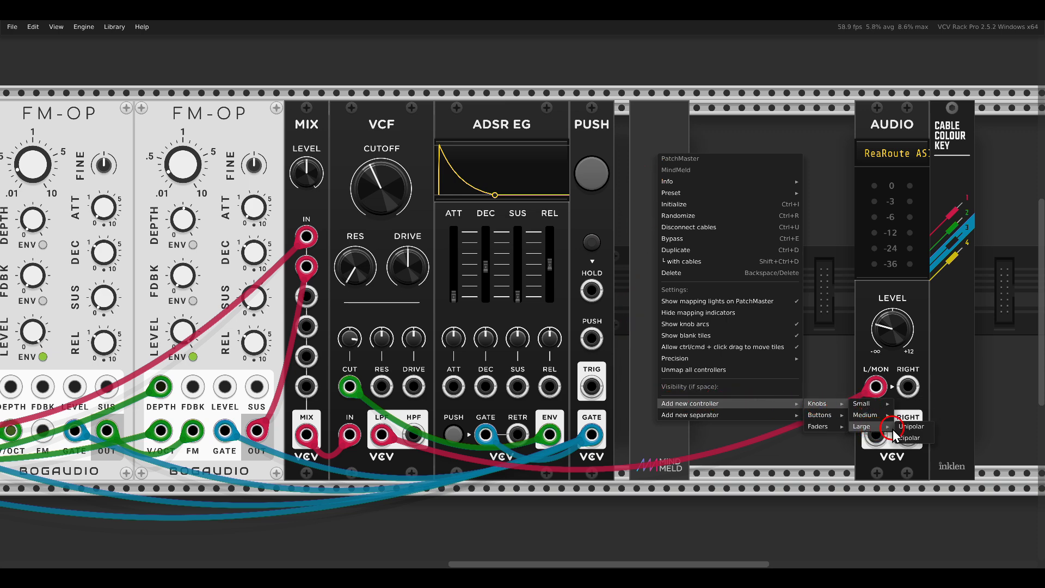
pyautogui.click(906, 427)
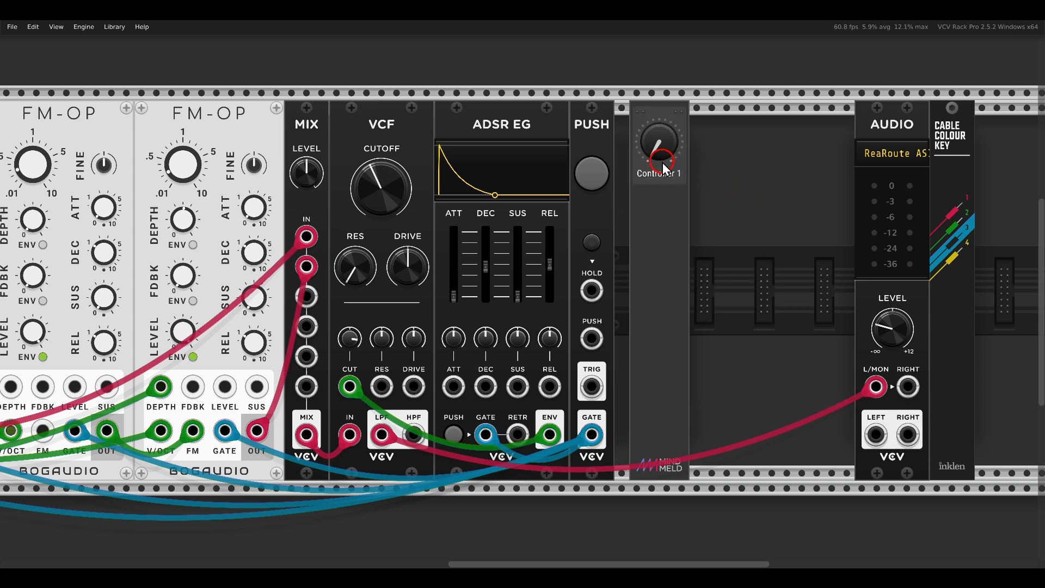
pyautogui.hotkey('ctrl', 'd')
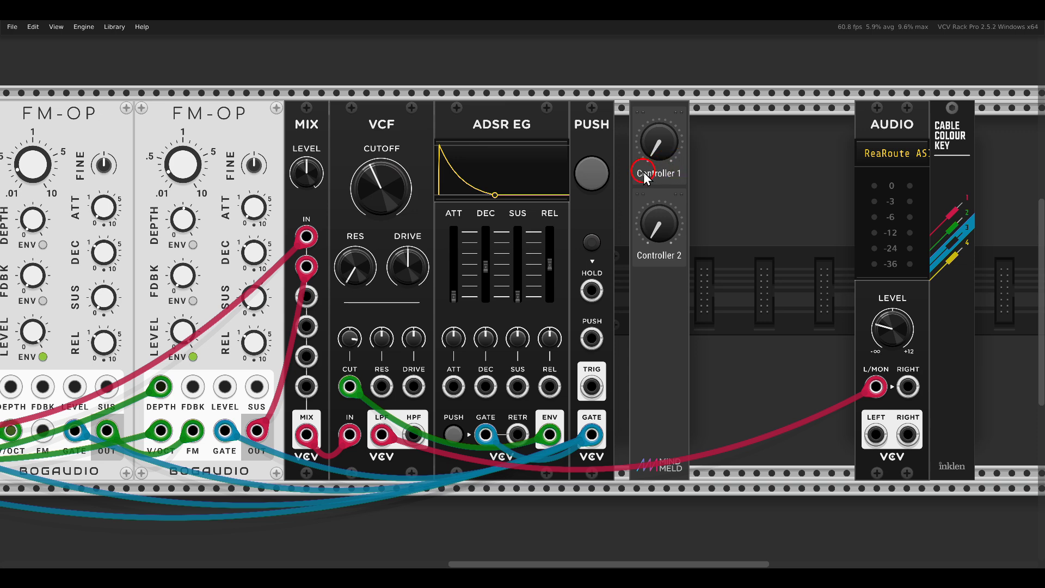
# Rename the two knobs to Car Decay and Mod Decay.
pyautogui.rightClick(638, 168)
pyautogui.write('Car')
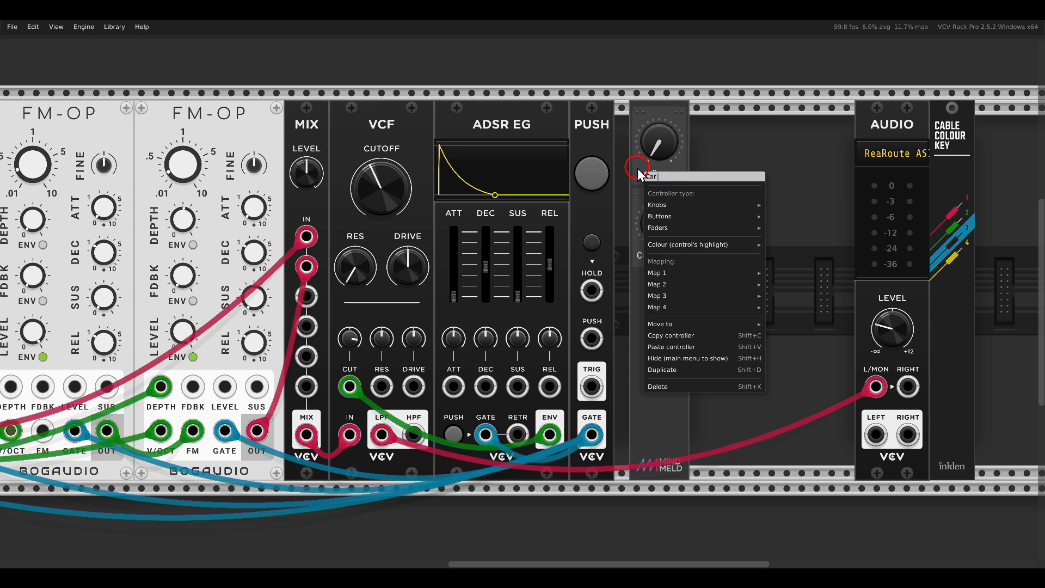
pyautogui.write(' Decay')
pyautogui.press('Return')
pyautogui.rightClick(646, 255)
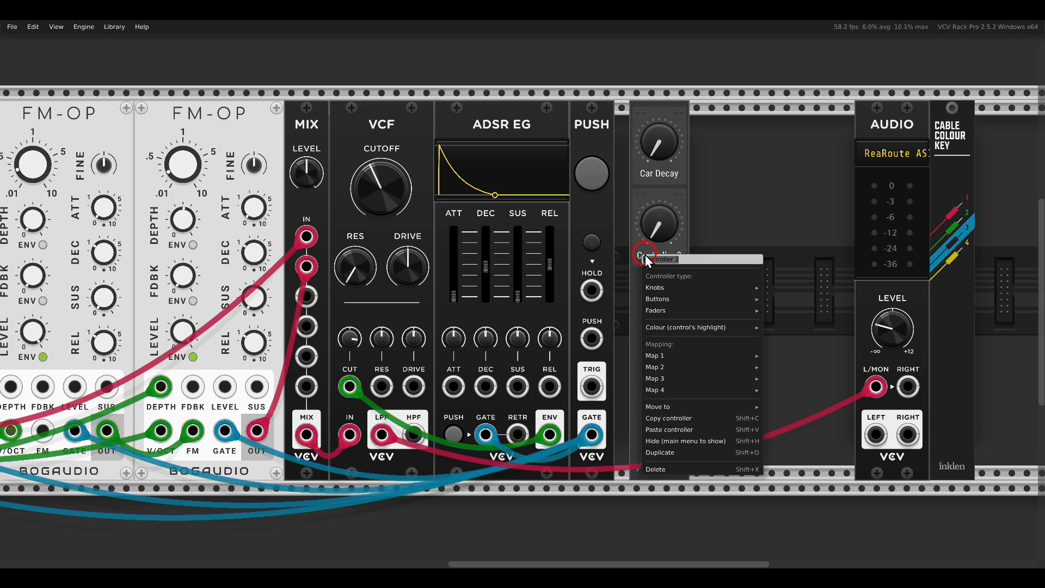
pyautogui.write('C')
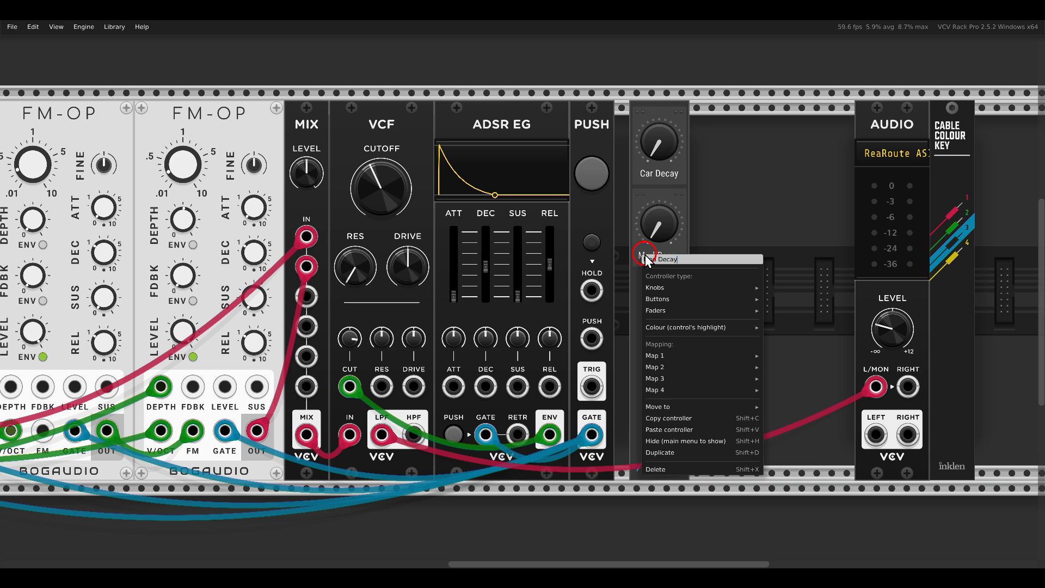
pyautogui.write('Mod Decay')
pyautogui.press('Return')
pyautogui.scroll(-3, 751, 191)
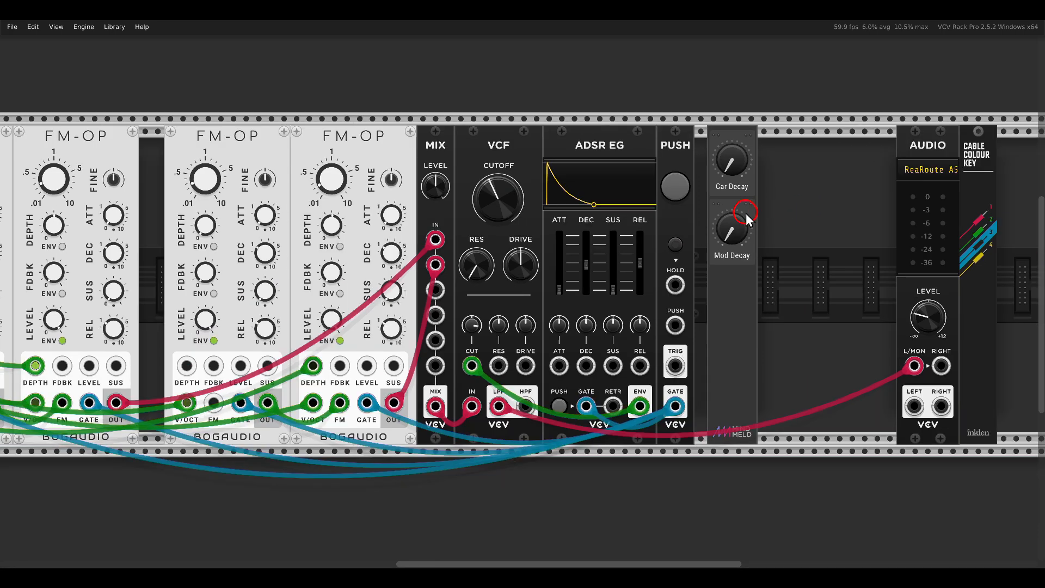
pyautogui.hscroll(-2, 744, 218)
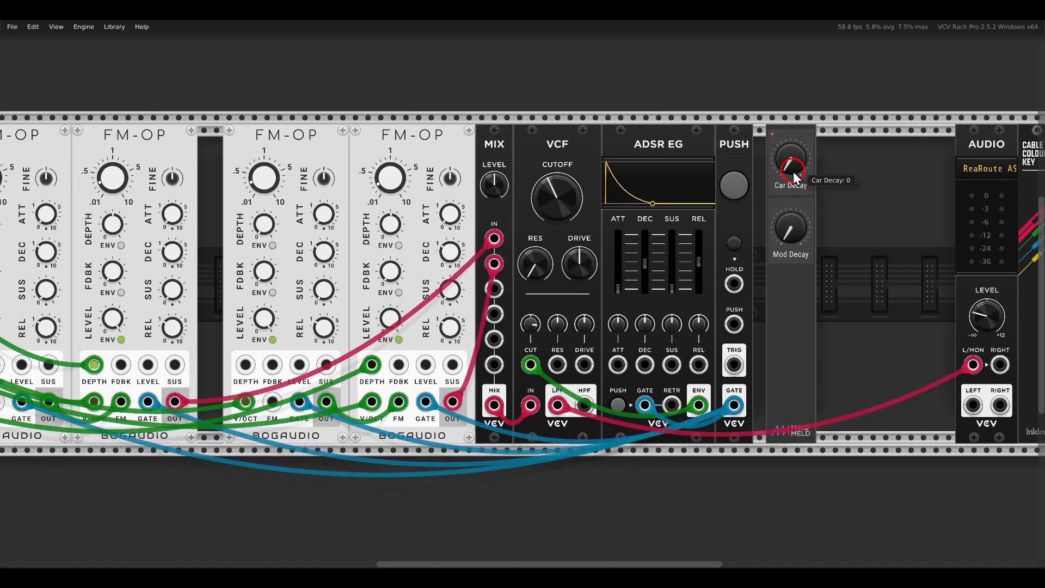
# Map Car Decay to the rightmost and second FM-OP decay knobs.
pyautogui.click(793, 172)
pyautogui.click(449, 255)
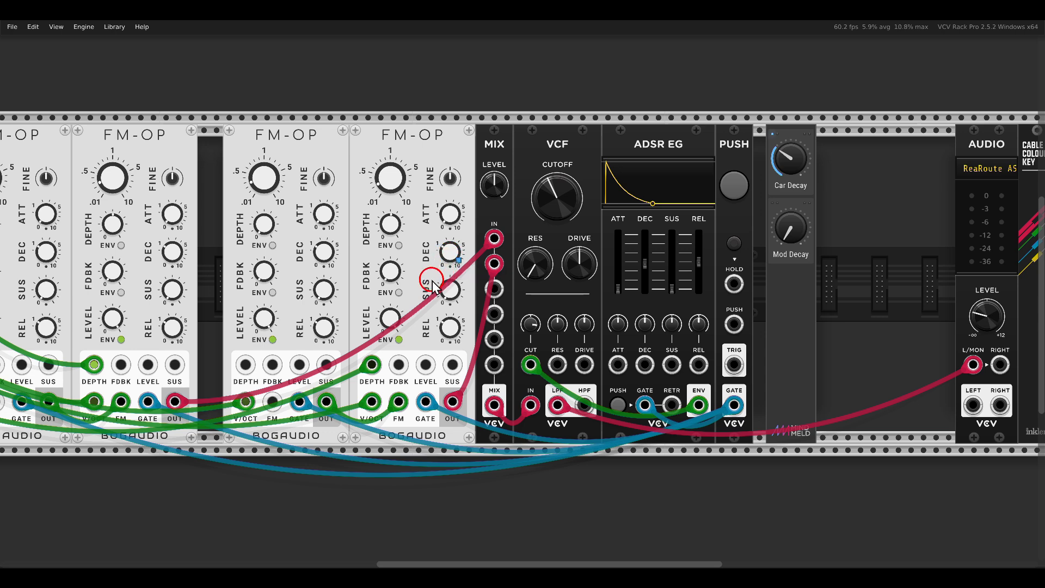
pyautogui.hscroll(-2, 451, 260)
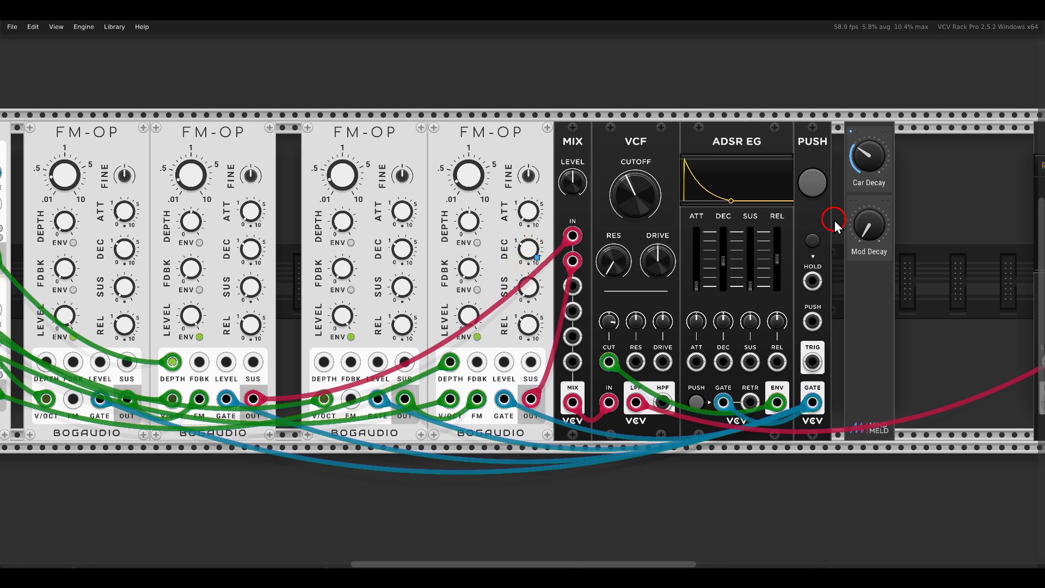
pyautogui.click(865, 174)
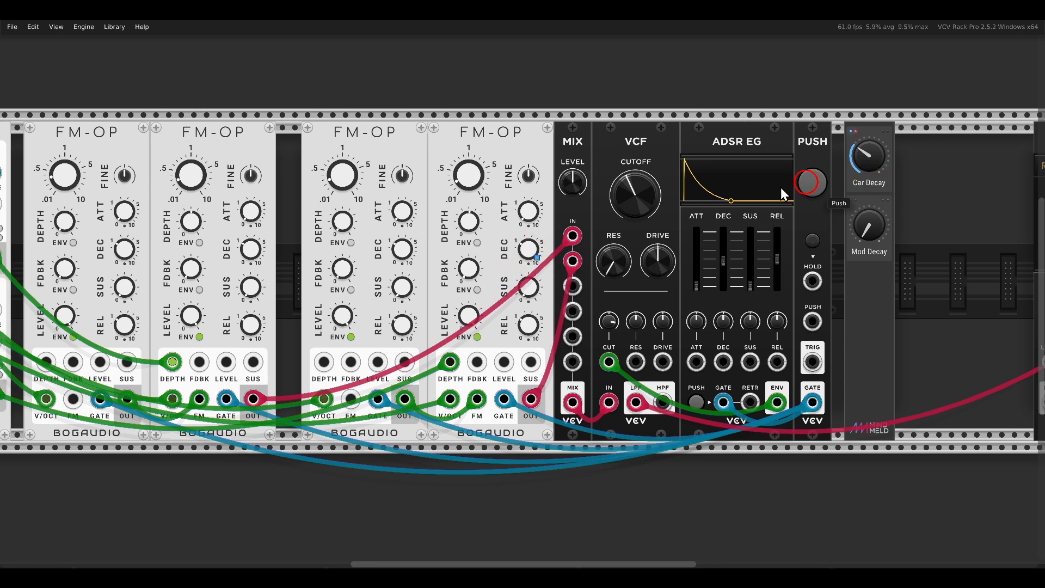
pyautogui.click(251, 250)
# Map Car Decay to the ADSR EG decay and release, then turn it down to shorten the decays.
pyautogui.click(868, 176)
pyautogui.click(723, 261)
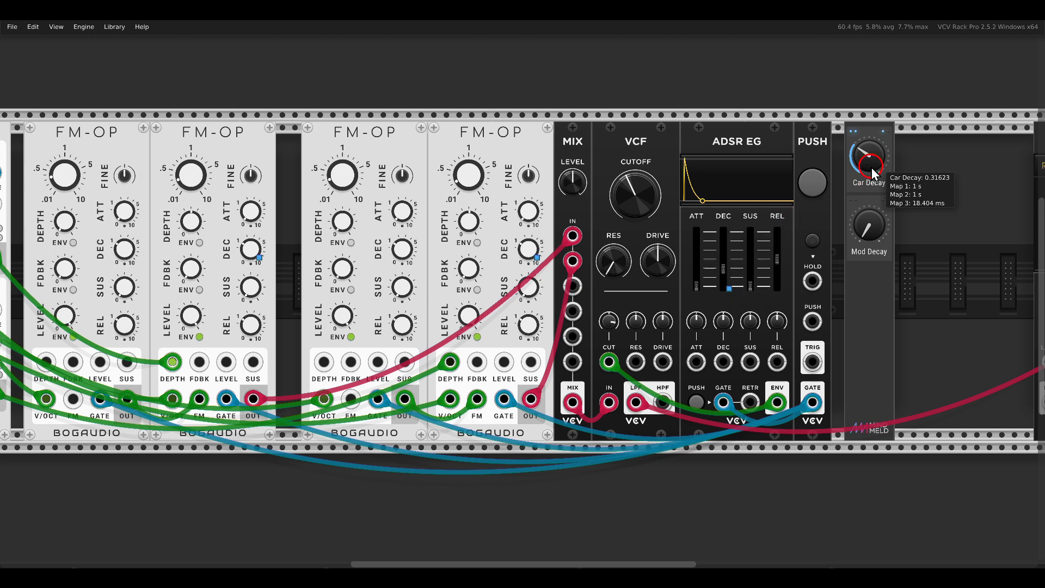
pyautogui.click(778, 261)
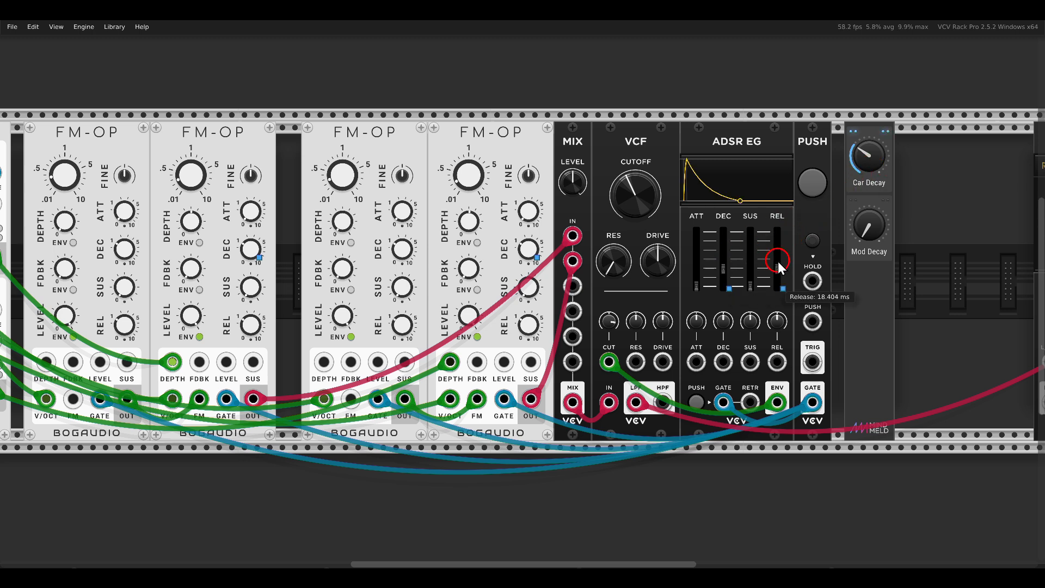
pyautogui.moveTo(866, 164)
pyautogui.mouseDown()
pyautogui.moveTo(847, 214)
pyautogui.moveTo(850, 131)
pyautogui.mouseUp()
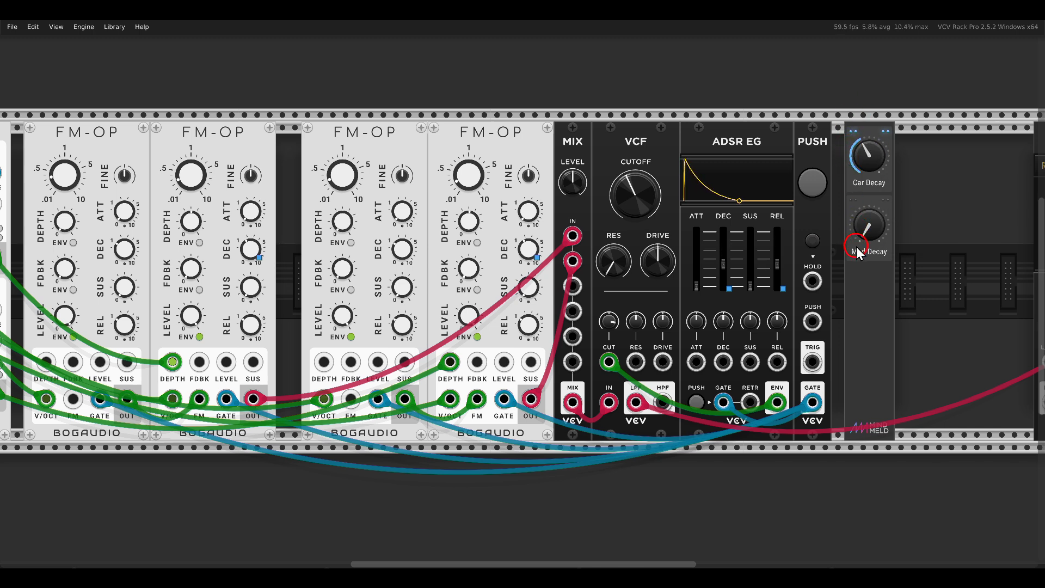
# Map Mod Decay to the third and first FM-OP decay knobs.
pyautogui.click(402, 251)
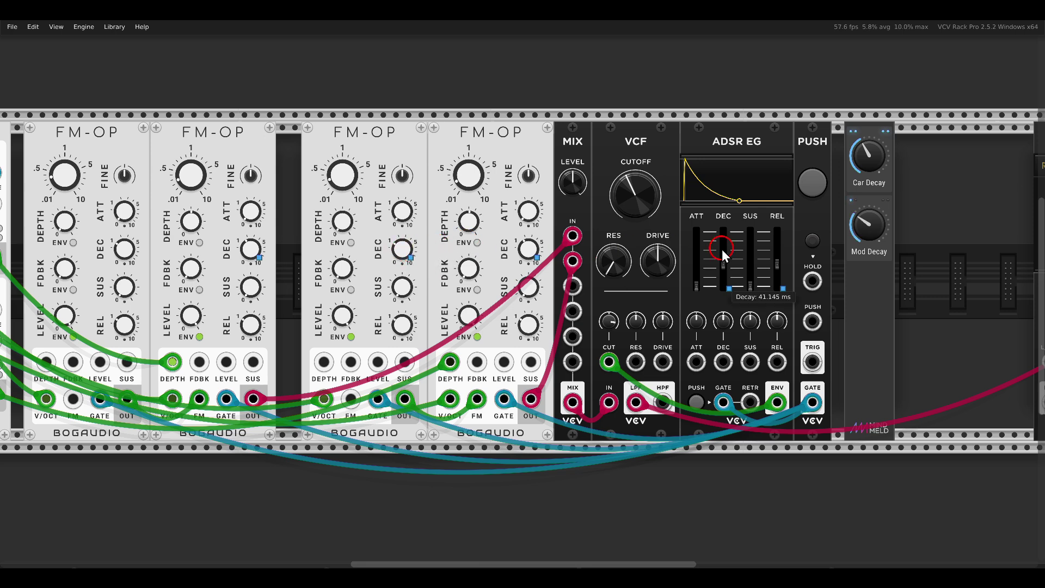
pyautogui.click(864, 237)
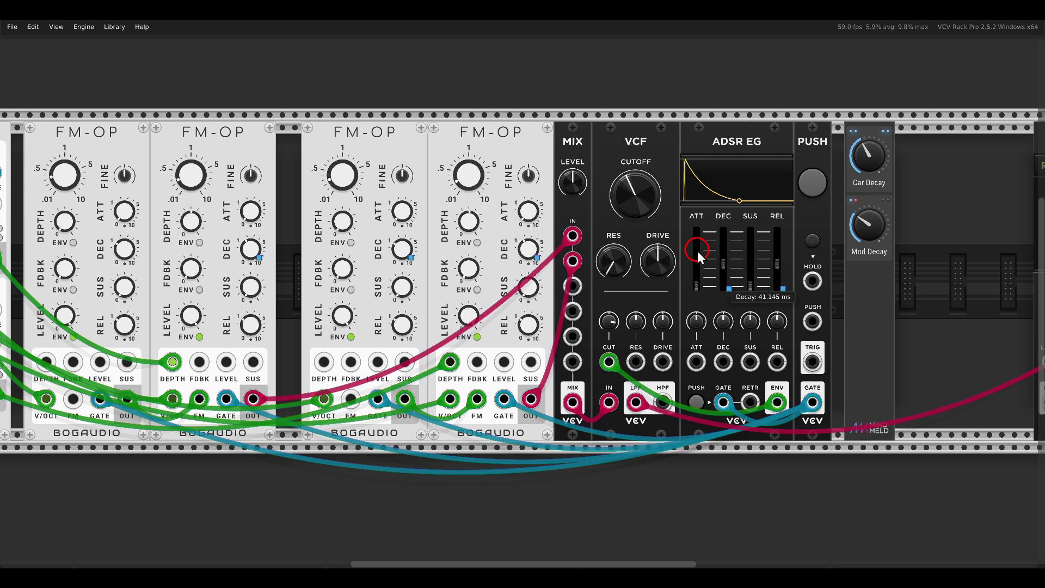
pyautogui.click(123, 248)
# Audition the sound with PUSH while adjusting Car Decay and turning Mod Decay down.
pyautogui.click(813, 182)
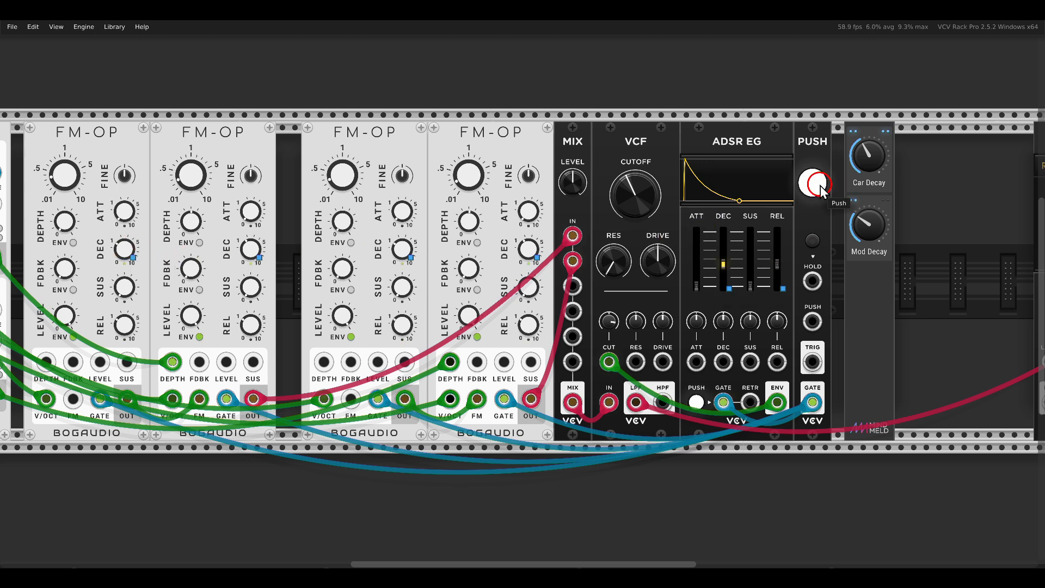
pyautogui.click(814, 183)
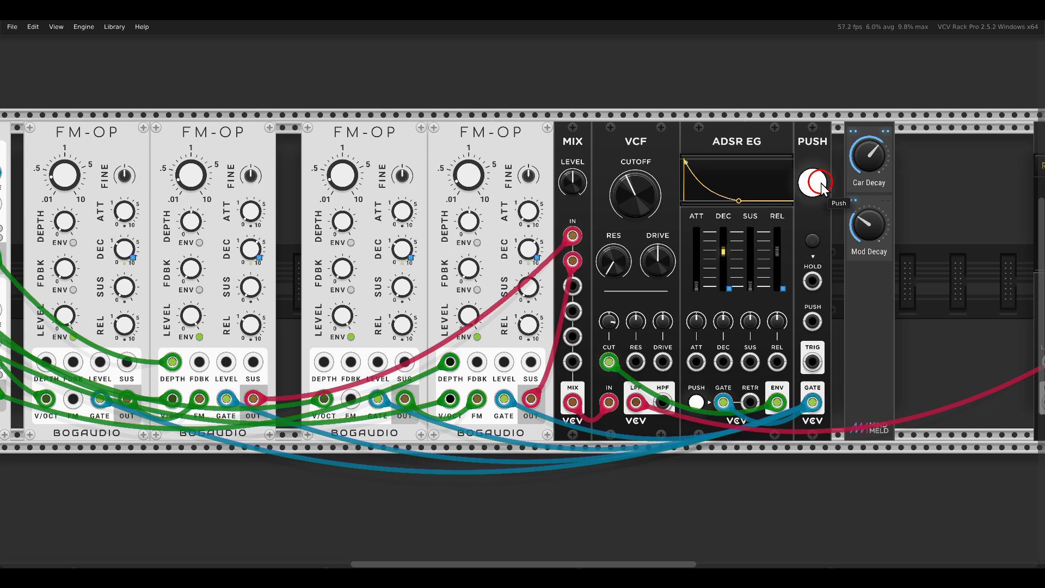
pyautogui.moveTo(871, 152); pyautogui.dragTo(865, 149)
pyautogui.click(814, 183)
pyautogui.moveTo(869, 224)
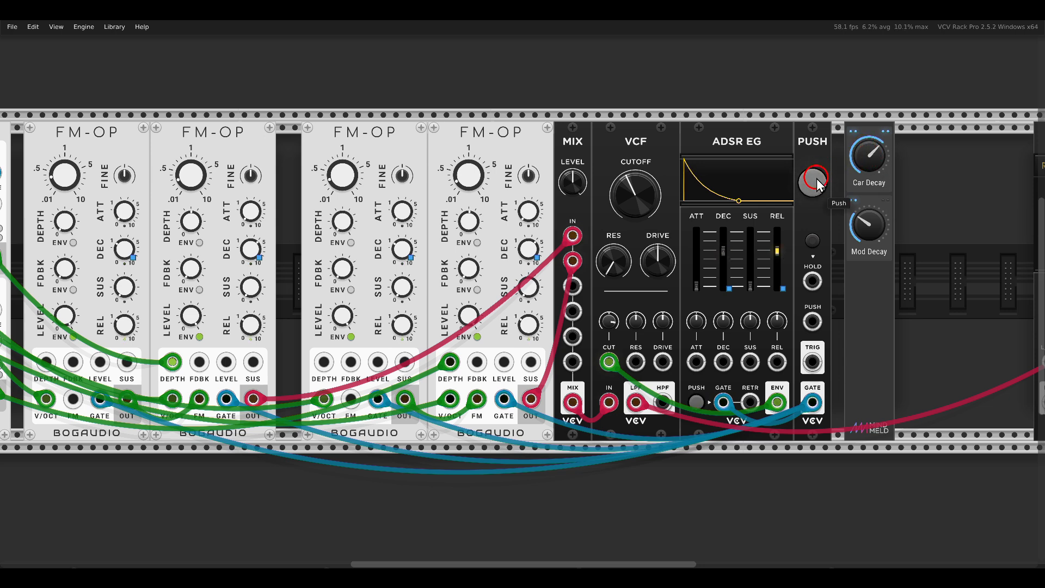
pyautogui.moveTo(871, 233); pyautogui.dragTo(866, 245)
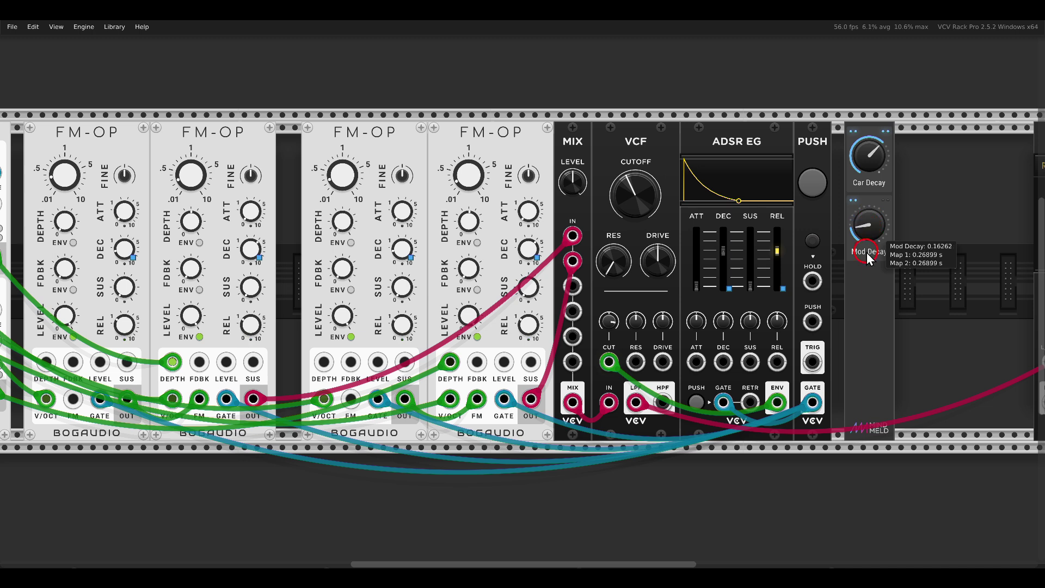
pyautogui.click(817, 190)
pyautogui.moveTo(867, 224)
pyautogui.click(816, 186)
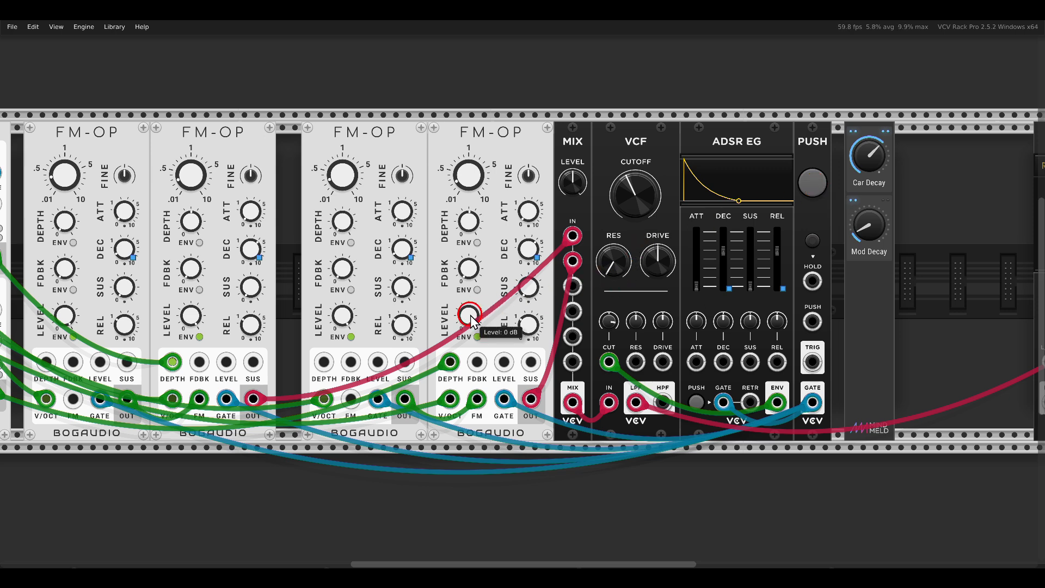
pyautogui.scroll(-3, 532, 317)
pyautogui.scroll(-2, 533, 225)
pyautogui.scroll(-2, 507, 270)
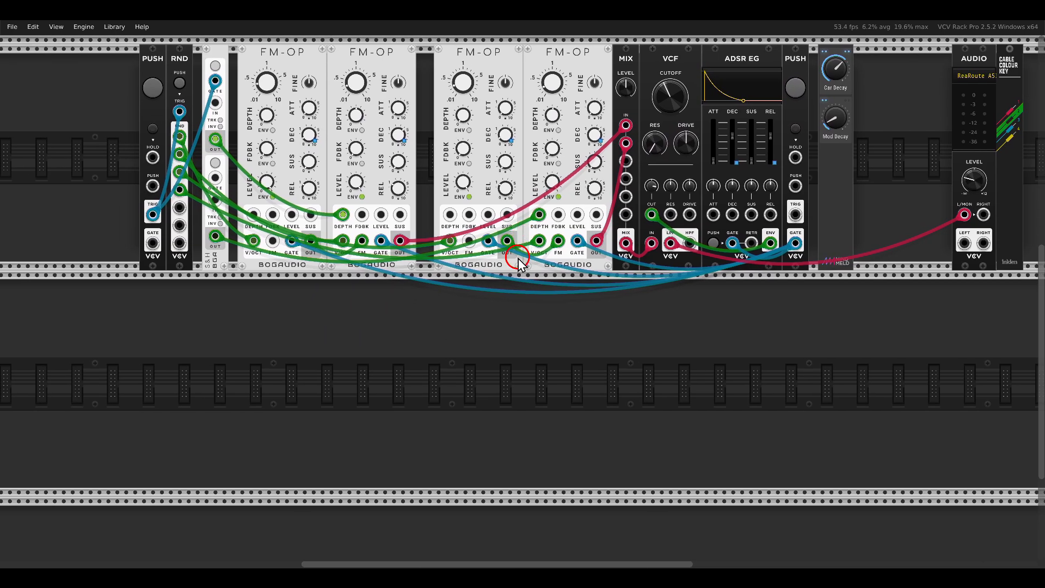
# Add stoermelder STRIP++ from the module browser into the empty lower row, then check the File menu.
pyautogui.rightClick(487, 346)
pyautogui.click(427, 146)
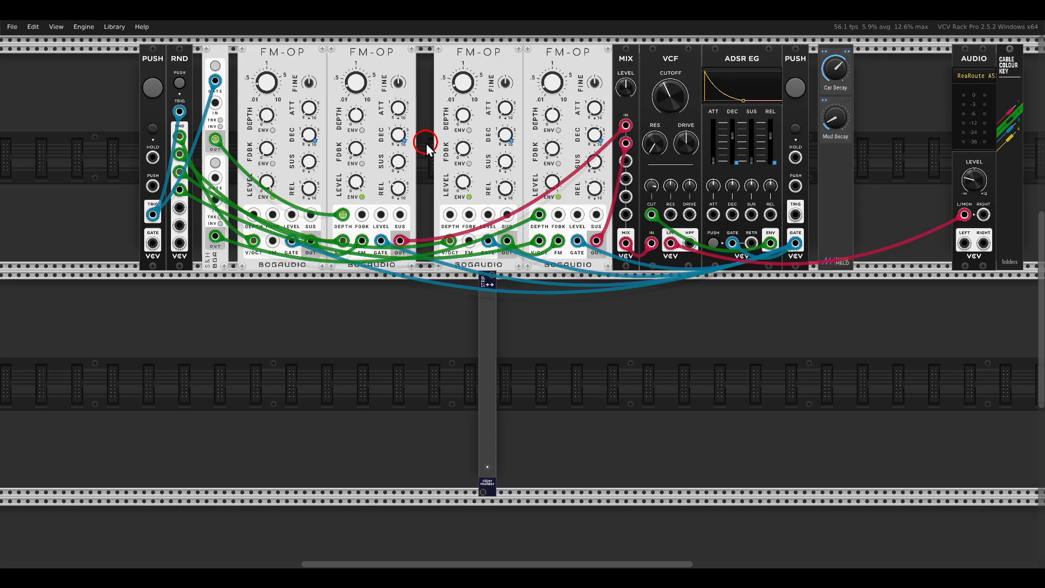
pyautogui.moveTo(488, 360); pyautogui.dragTo(430, 365)
pyautogui.scroll(-2, 430, 365)
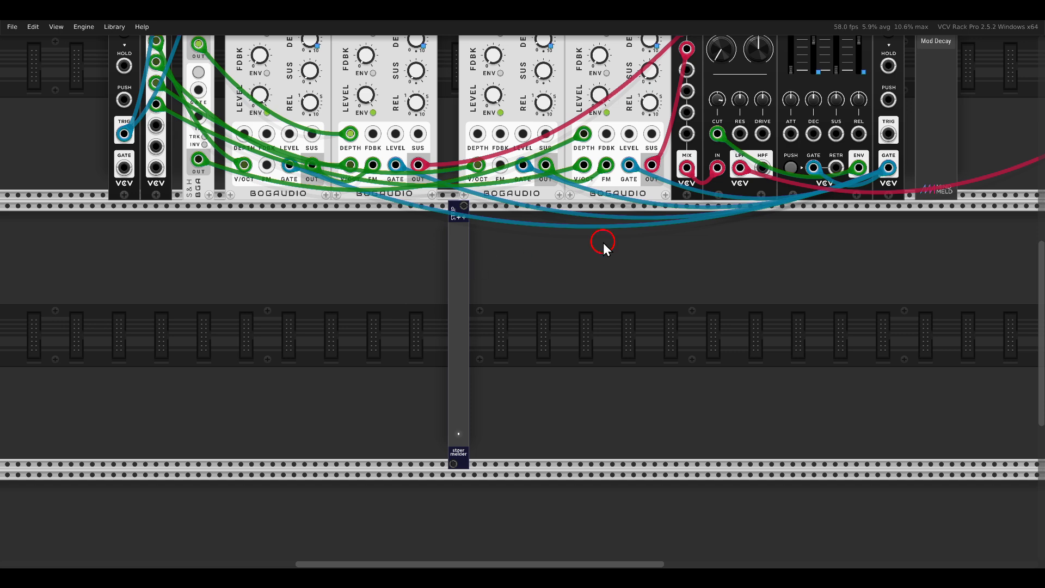
pyautogui.scroll(-2, 604, 243)
pyautogui.scroll(2, 703, 340)
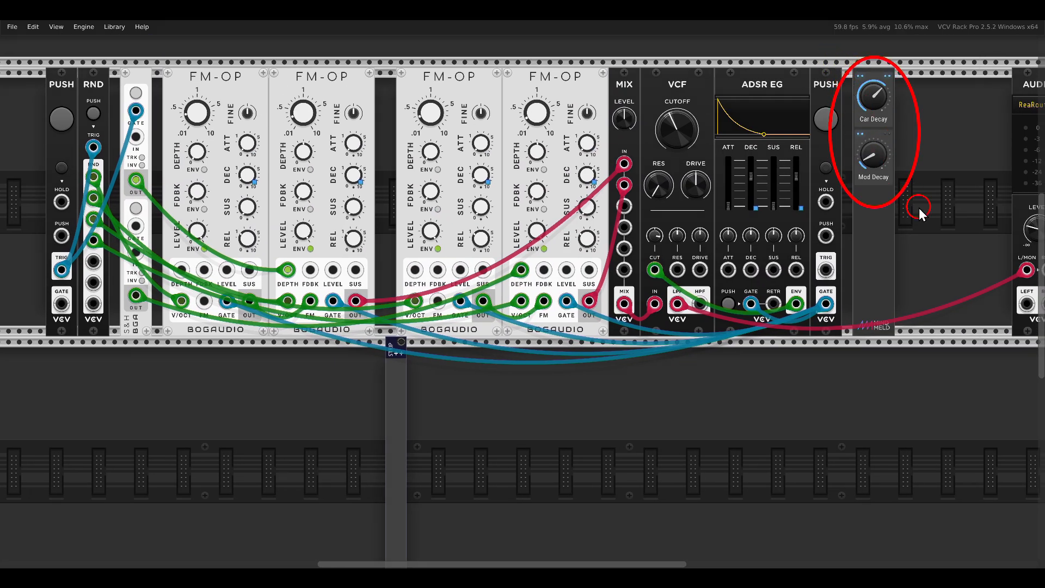
pyautogui.click(13, 28)
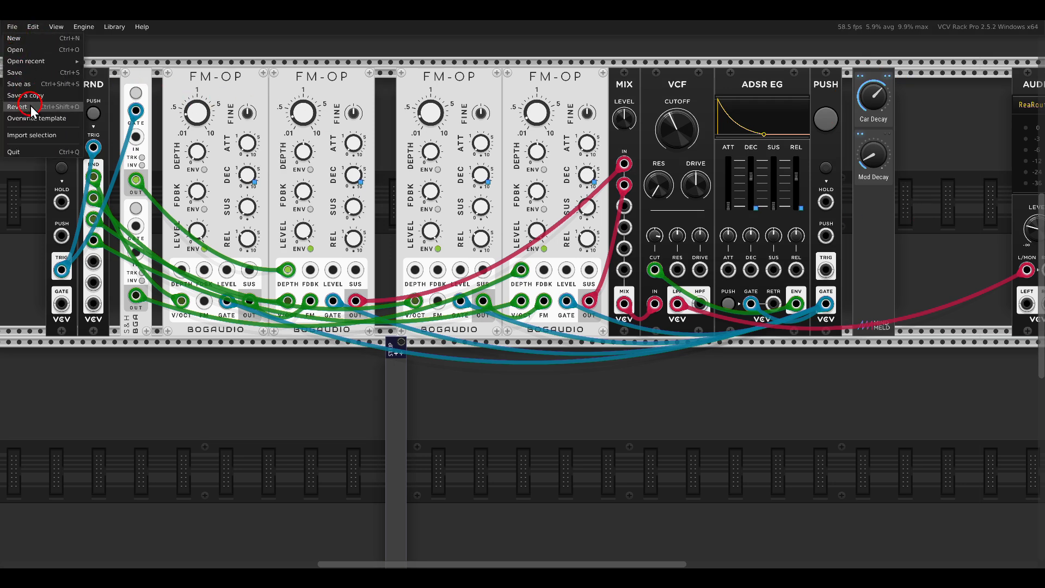
pyautogui.click(40, 136)
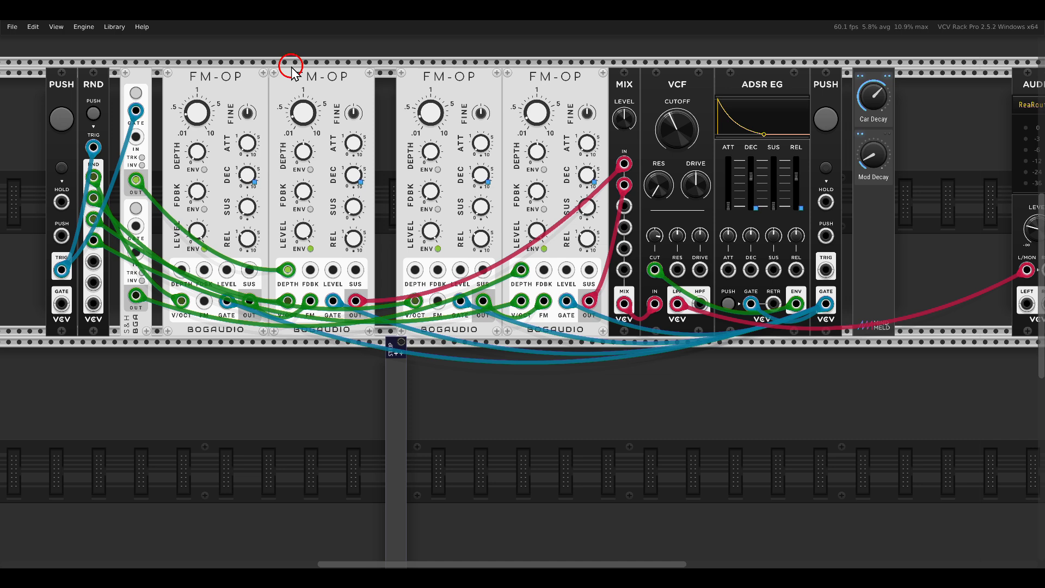
pyautogui.scroll(-2, 474, 382)
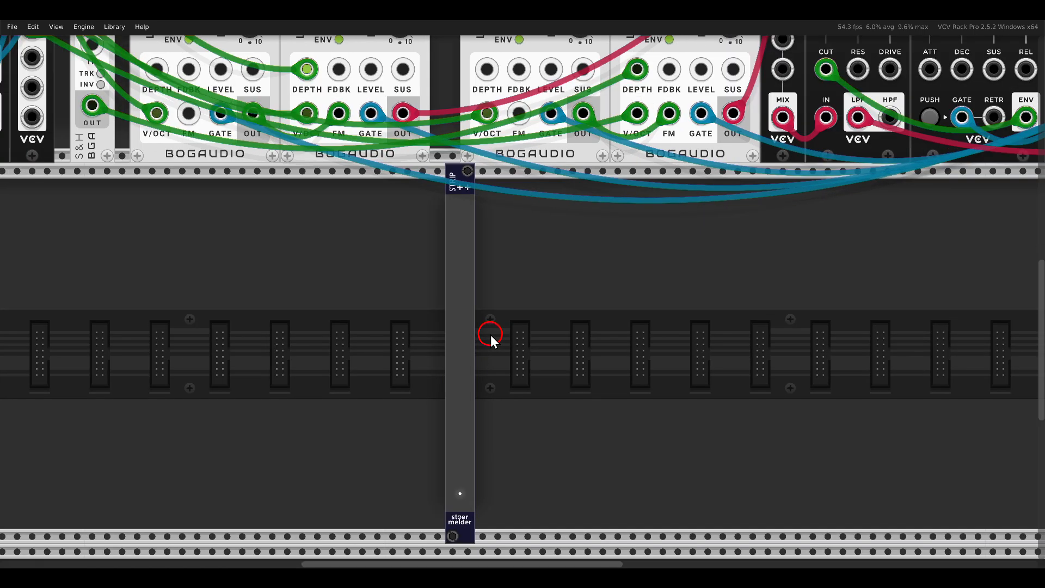
pyautogui.scroll(4, 490, 335)
# Import the FM percussion group (Notes, Push, RND, FM-OP) via STRIP++ and drop it beside the sequencer, panning to inspect.
pyautogui.rightClick(453, 198)
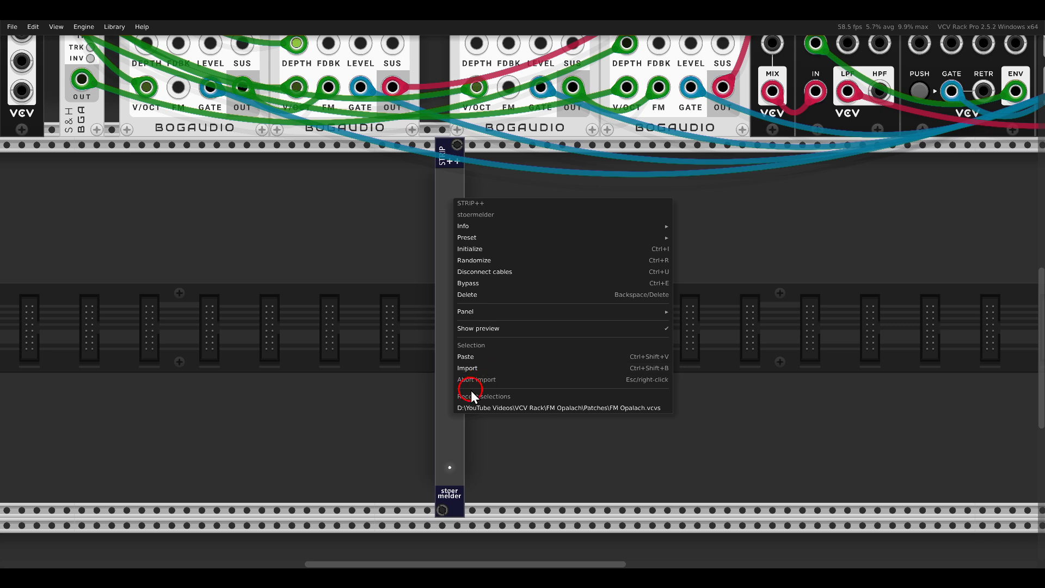
pyautogui.click(497, 408)
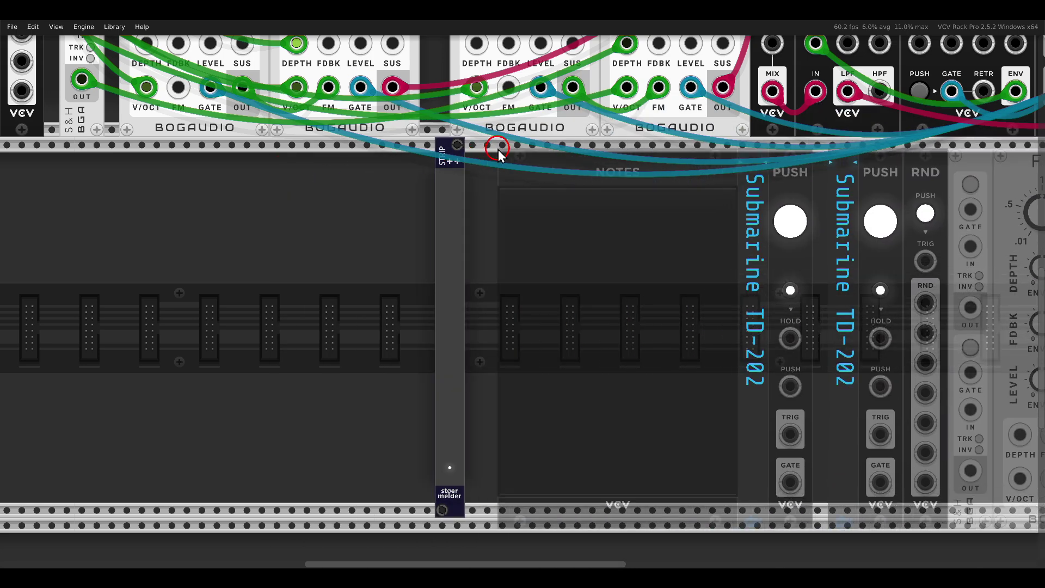
pyautogui.click(499, 150)
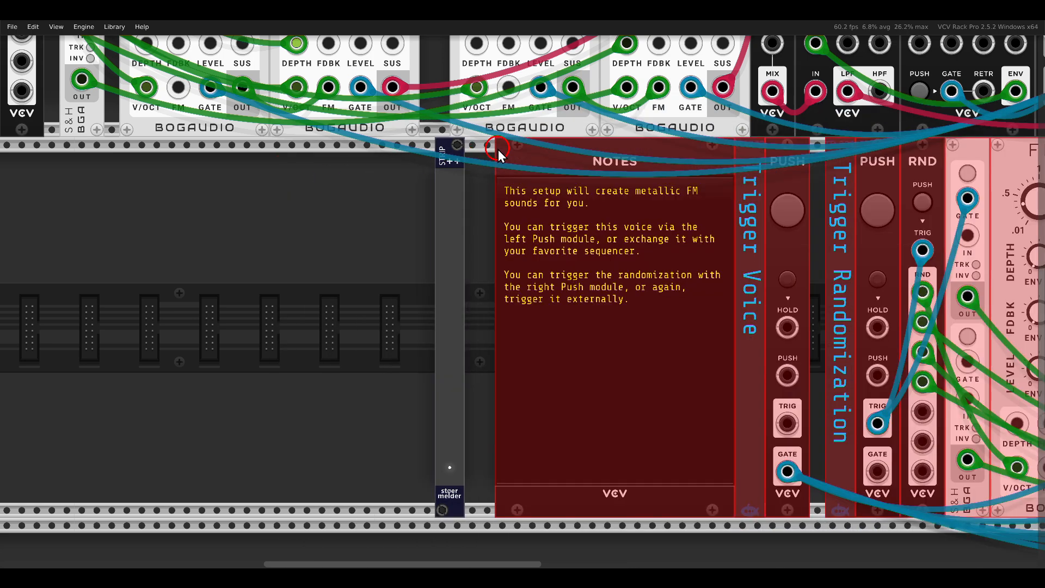
pyautogui.scroll(-2, 656, 276)
pyautogui.scroll(-2, 656, 276)
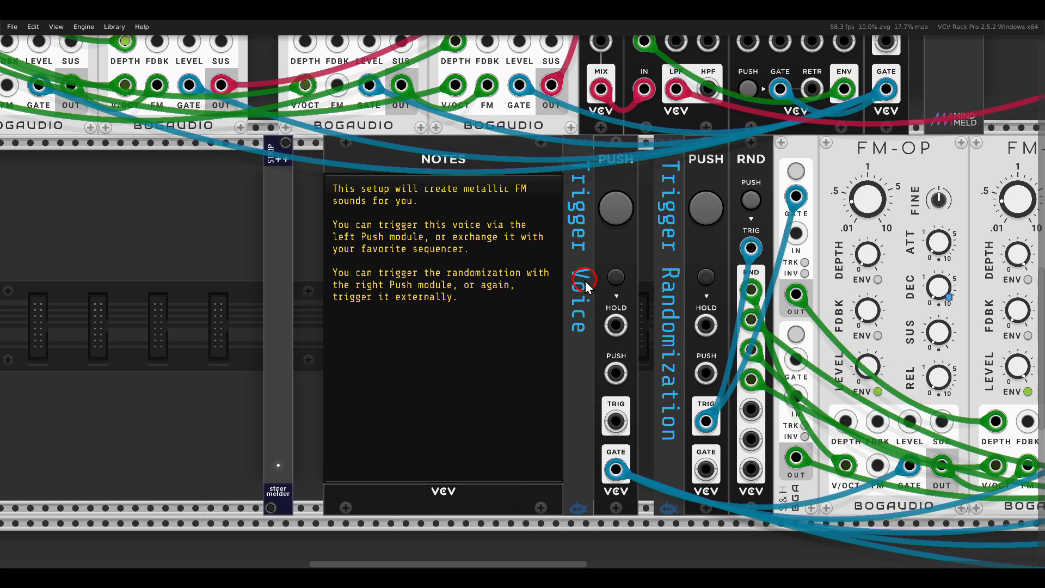
pyautogui.scroll(-1, 645, 281)
pyautogui.scroll(-2, 642, 284)
pyautogui.moveTo(642, 284); pyautogui.dragTo(338, 287)
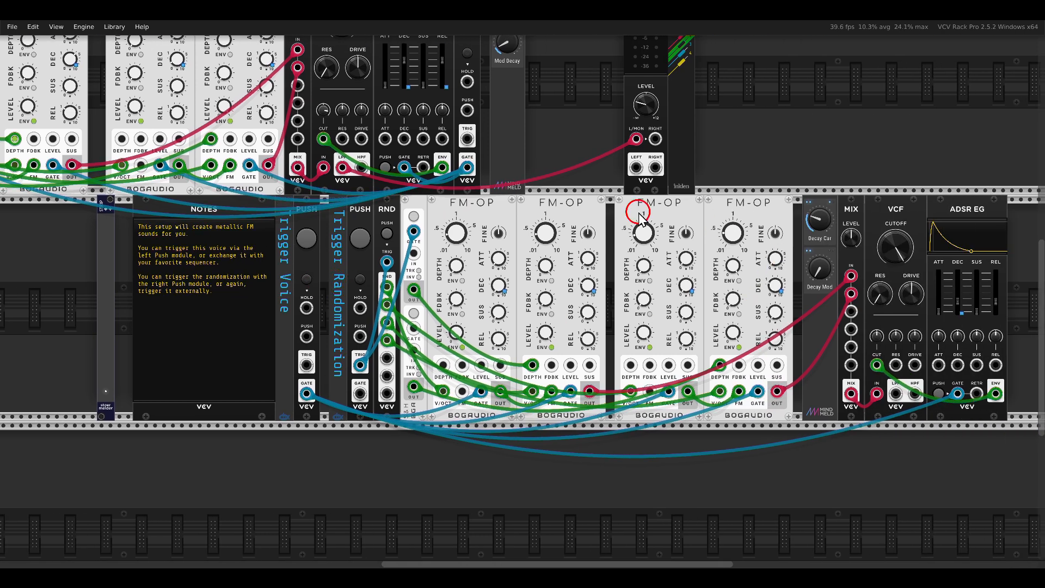
pyautogui.moveTo(749, 307); pyautogui.dragTo(624, 306)
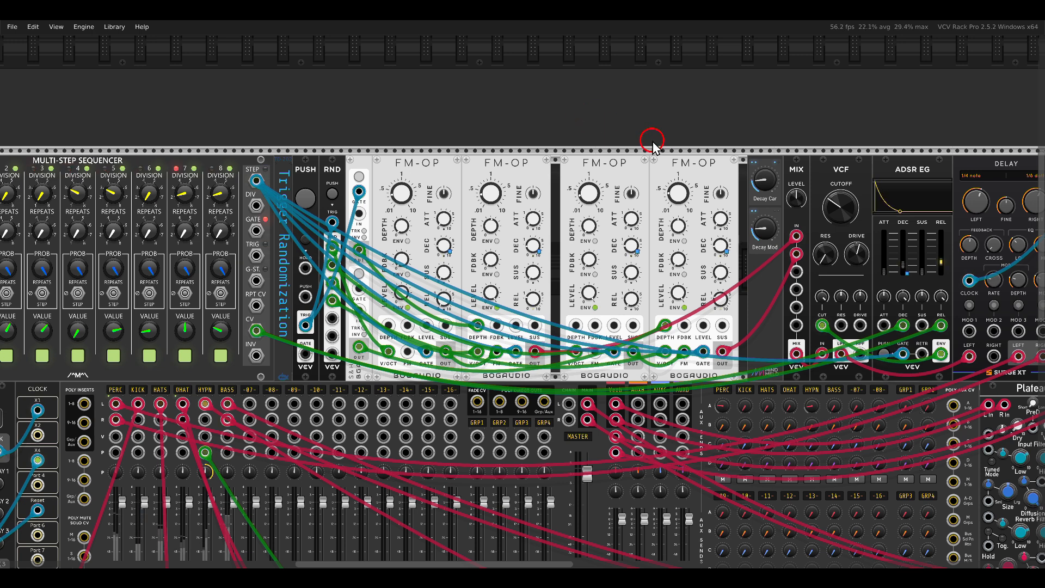
pyautogui.hscroll(-2, 424, 130)
pyautogui.scroll(-3, 504, 124)
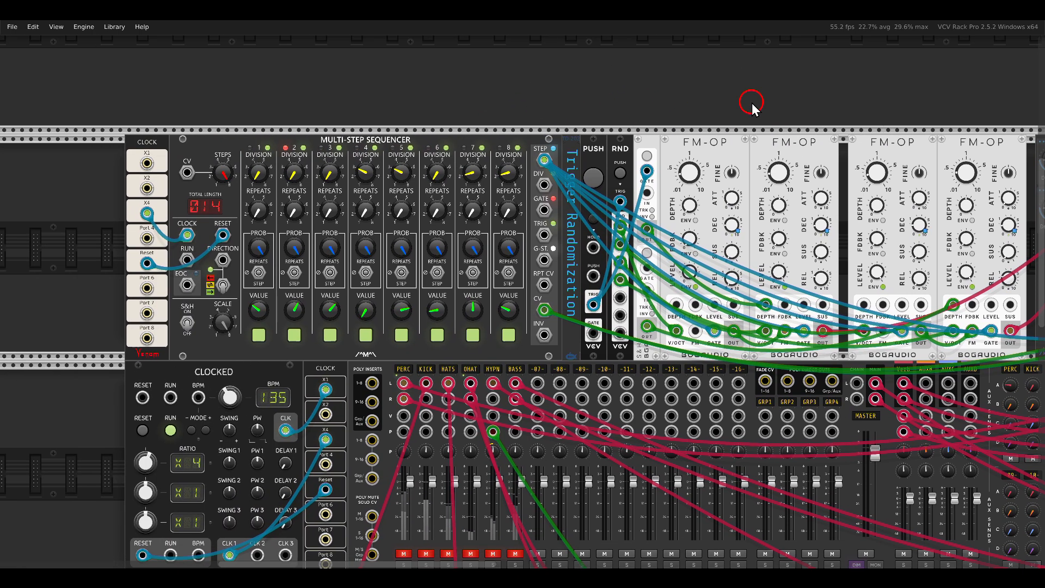
pyautogui.scroll(2, 523, 106)
pyautogui.scroll(2, 457, 123)
pyautogui.scroll(2, 428, 111)
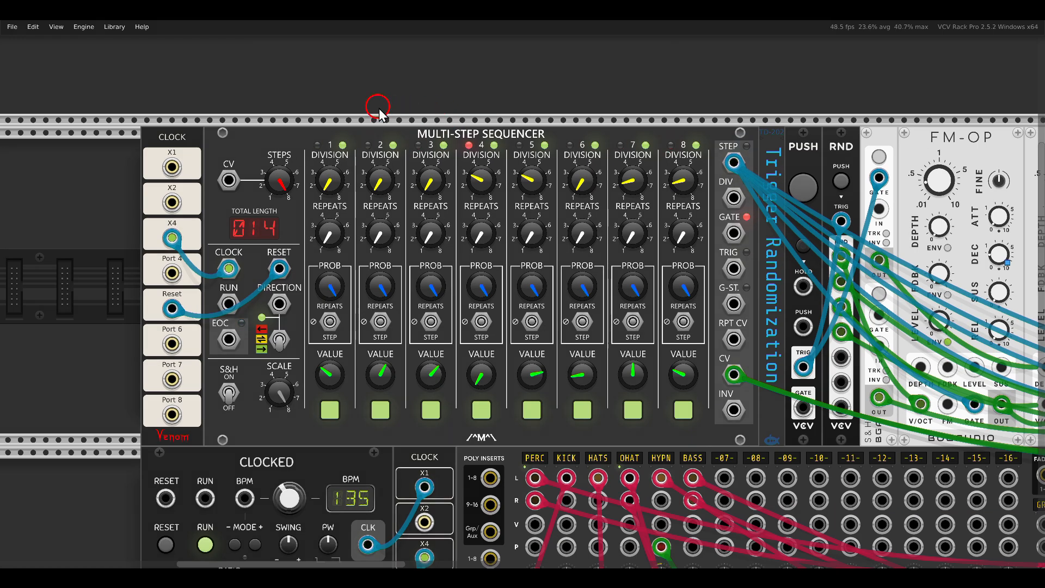
pyautogui.scroll(-3, 564, 170)
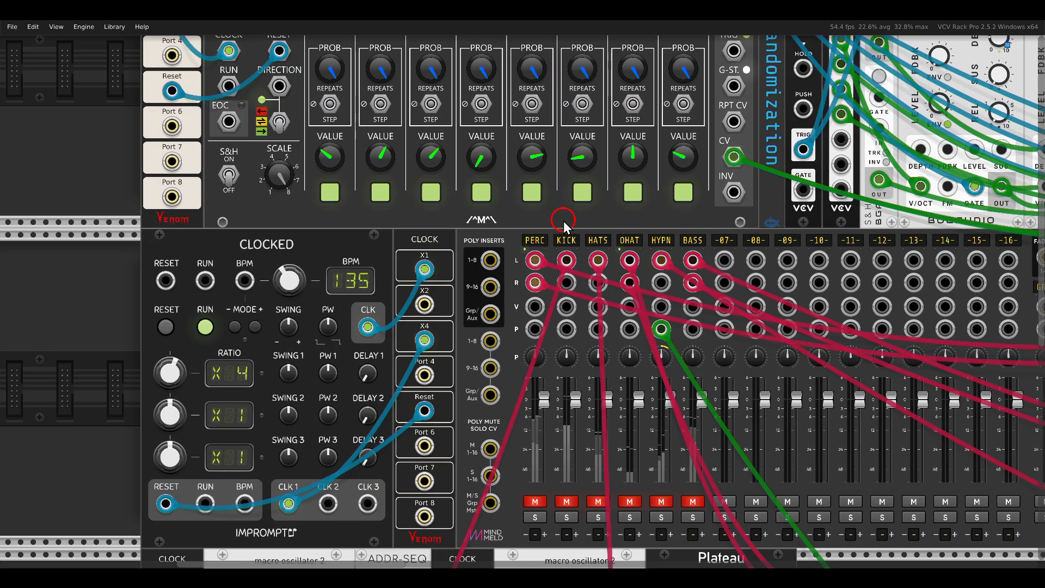
pyautogui.scroll(-2, 563, 245)
pyautogui.scroll(2, 567, 277)
pyautogui.scroll(2, 567, 276)
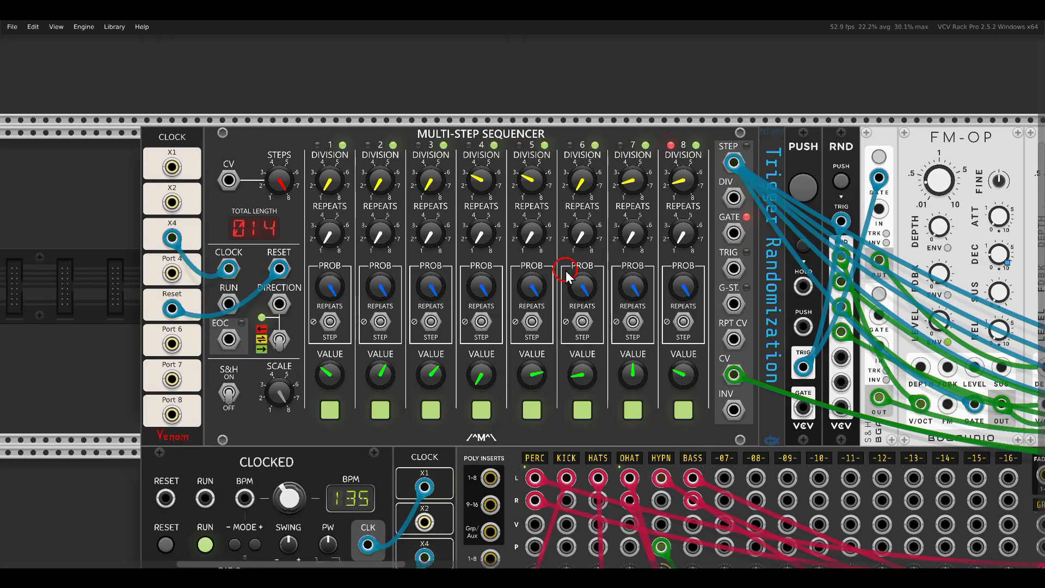
pyautogui.hscroll(5, 523, 245)
pyautogui.scroll(-2, 489, 210)
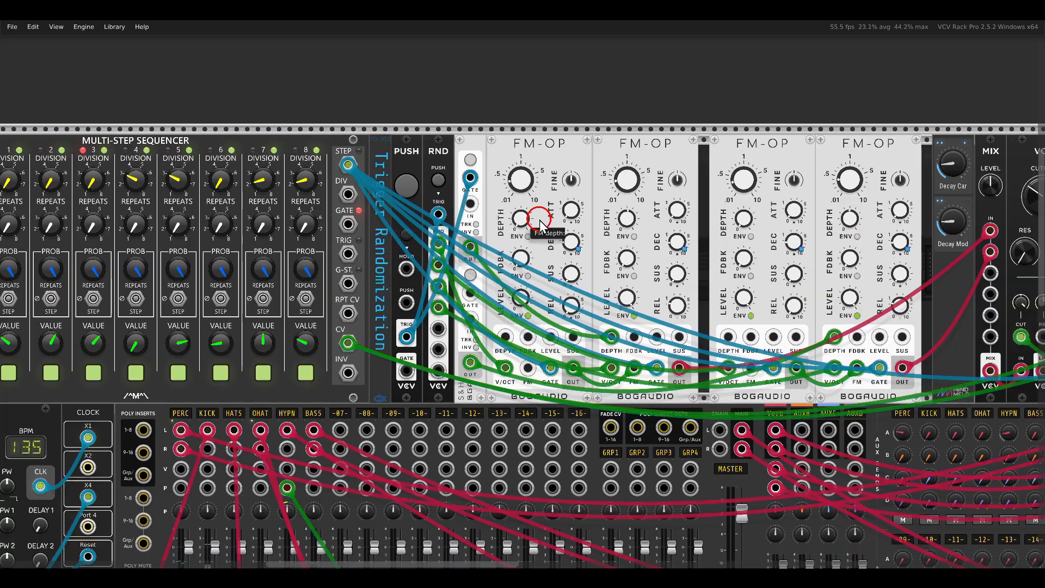
pyautogui.scroll(-2, 490, 211)
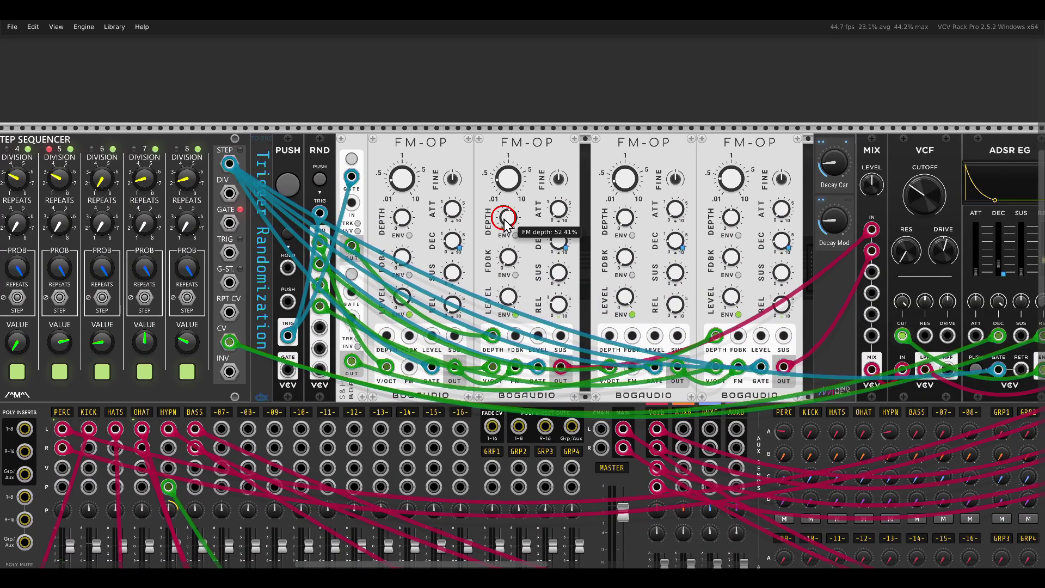
# Hit the Trigger Randomization PUSH button repeatedly as the sequence plays, then tweak the Decay Mod knob.
pyautogui.click(287, 184)
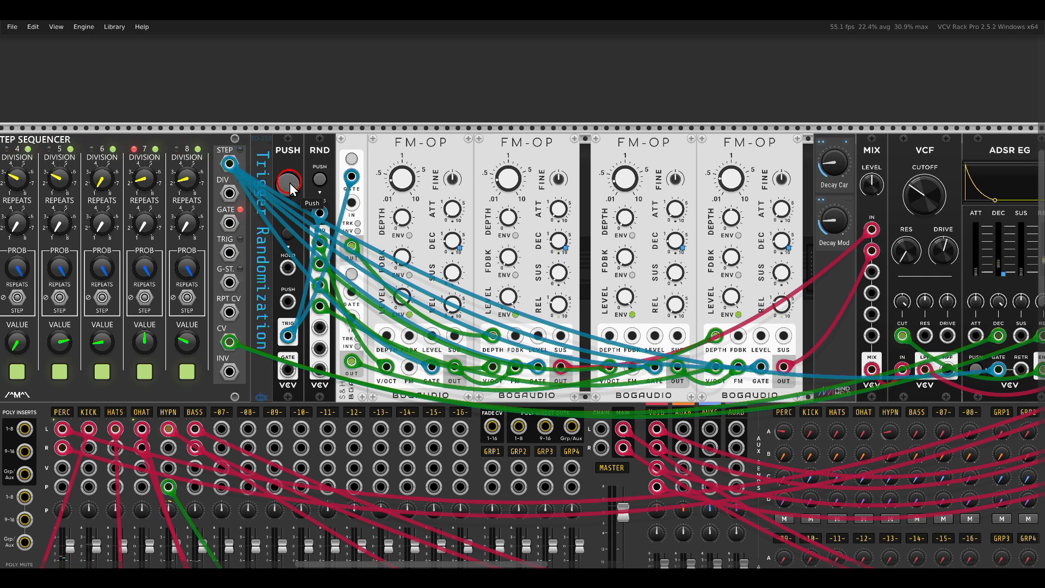
pyautogui.click(288, 184)
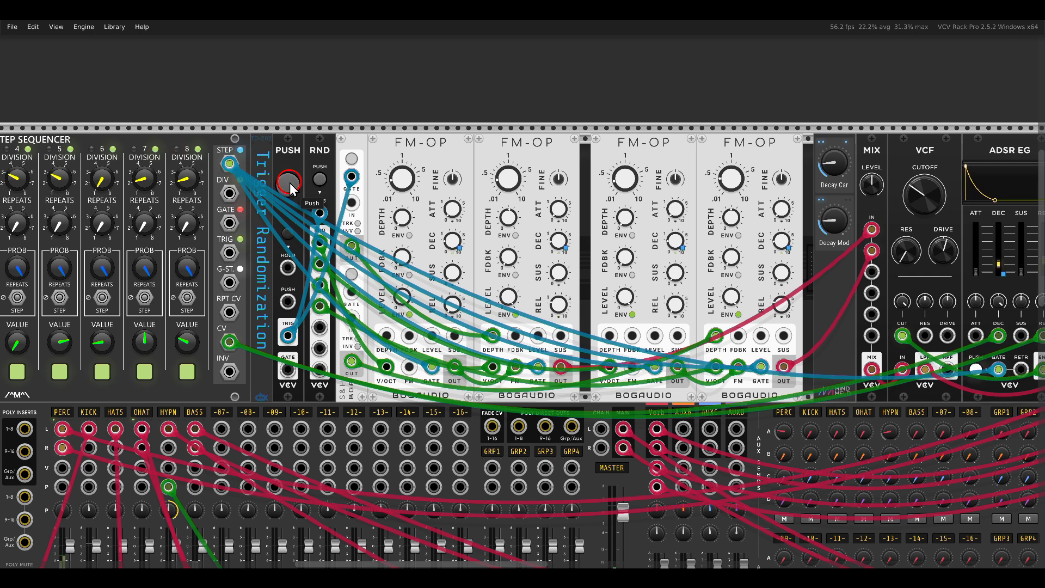
pyautogui.click(288, 184)
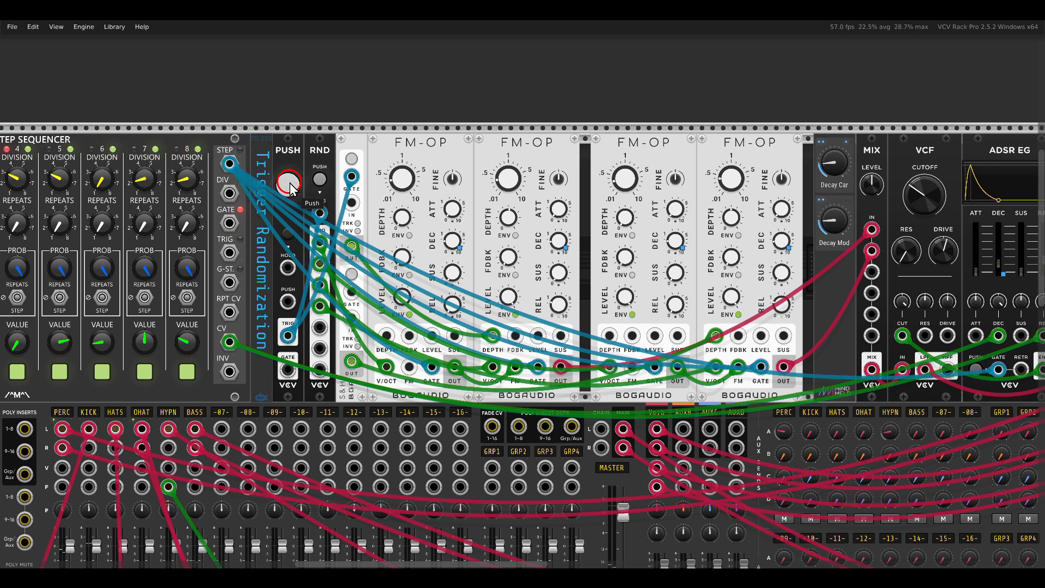
pyautogui.click(289, 184)
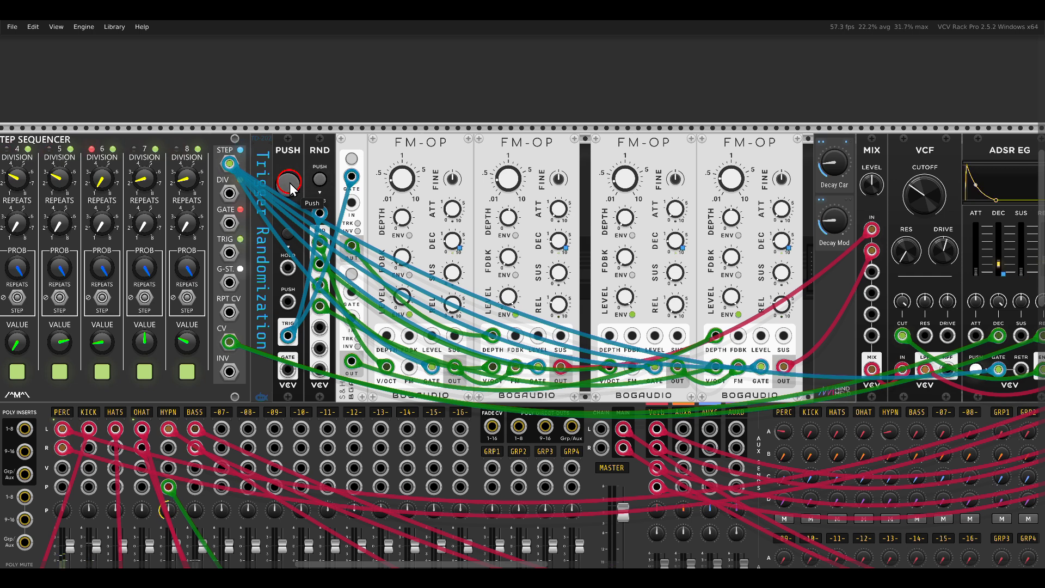
pyautogui.click(288, 184)
pyautogui.click(290, 184)
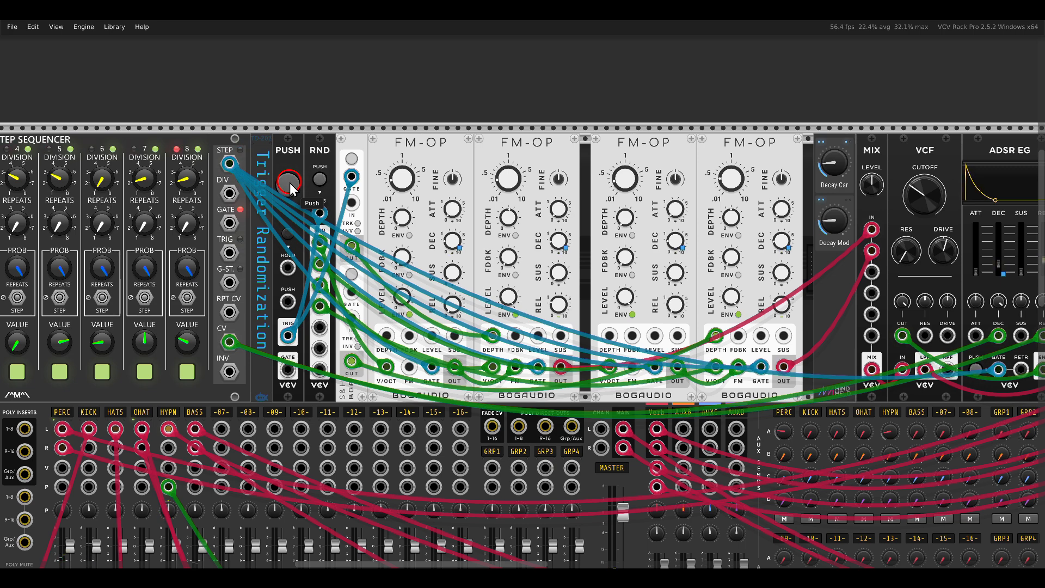
pyautogui.hscroll(5, 490, 287)
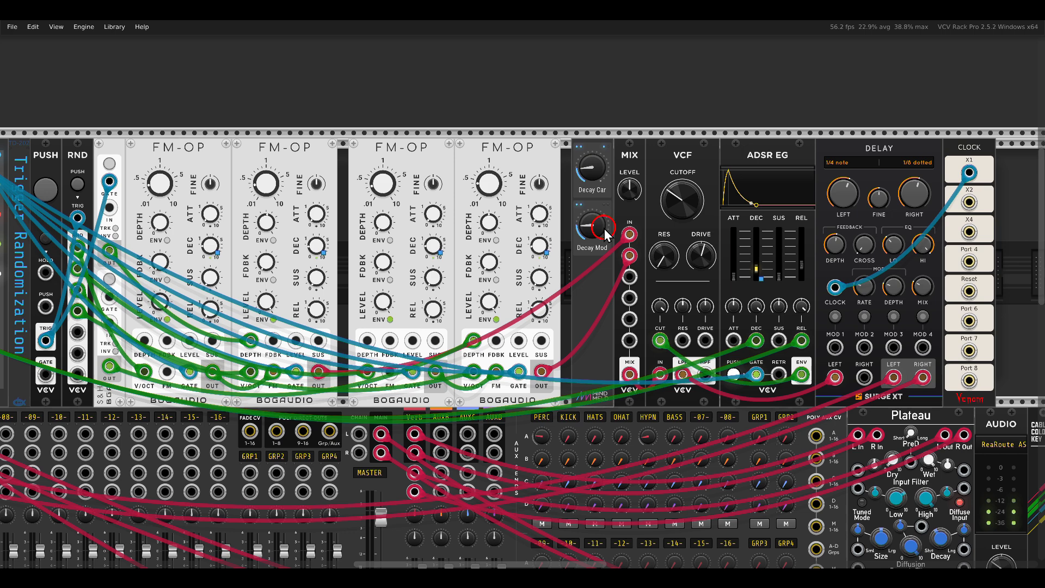
pyautogui.hscroll(5, 572, 286)
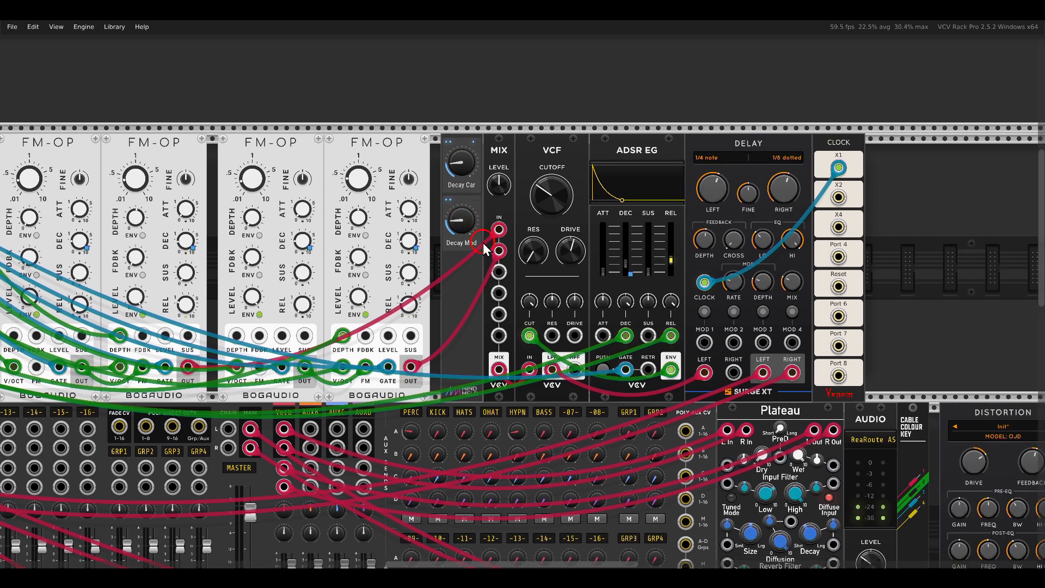
pyautogui.hscroll(-3, 719, 177)
pyautogui.hscroll(-5, 735, 204)
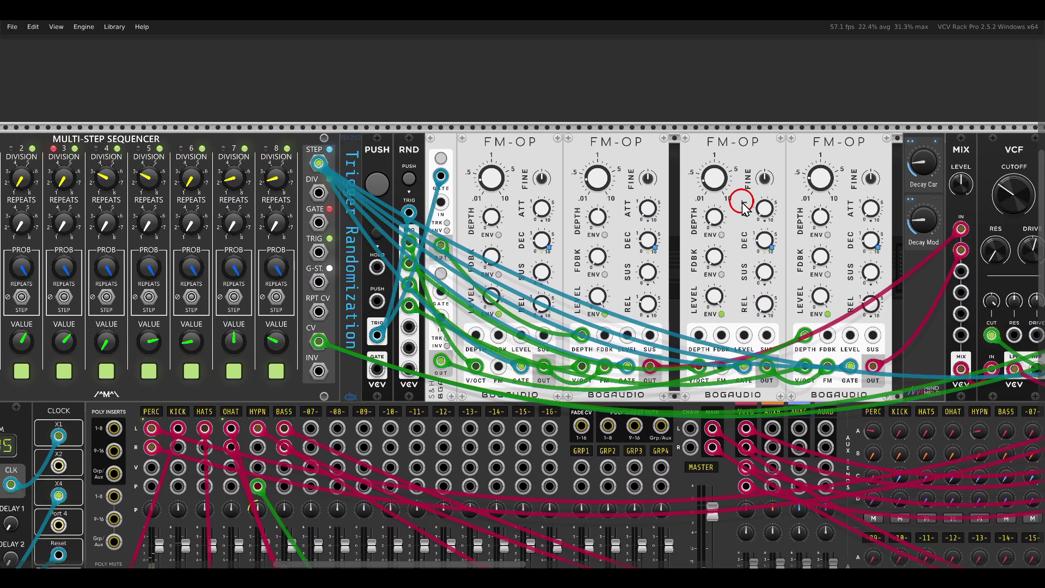
pyautogui.click(380, 186)
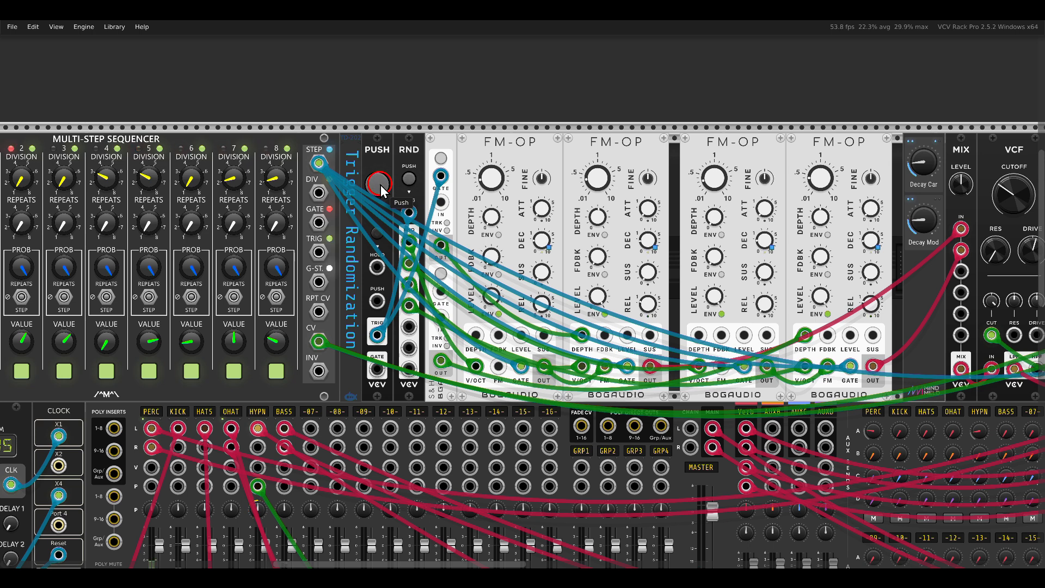
pyautogui.click(381, 185)
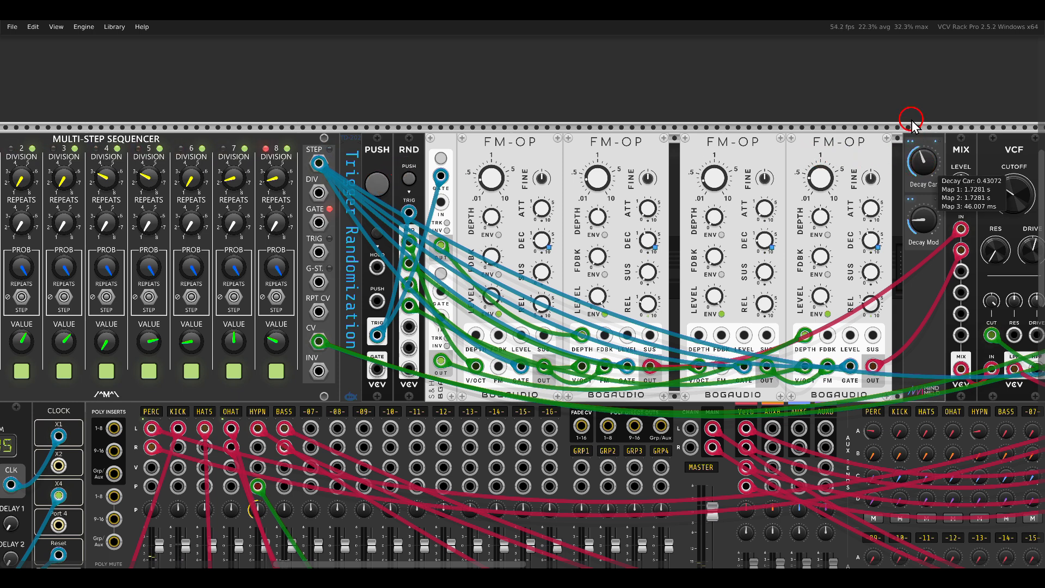
pyautogui.moveTo(920, 229)
pyautogui.mouseDown()
pyautogui.moveTo(896, 212)
pyautogui.moveTo(892, 247)
pyautogui.mouseUp()
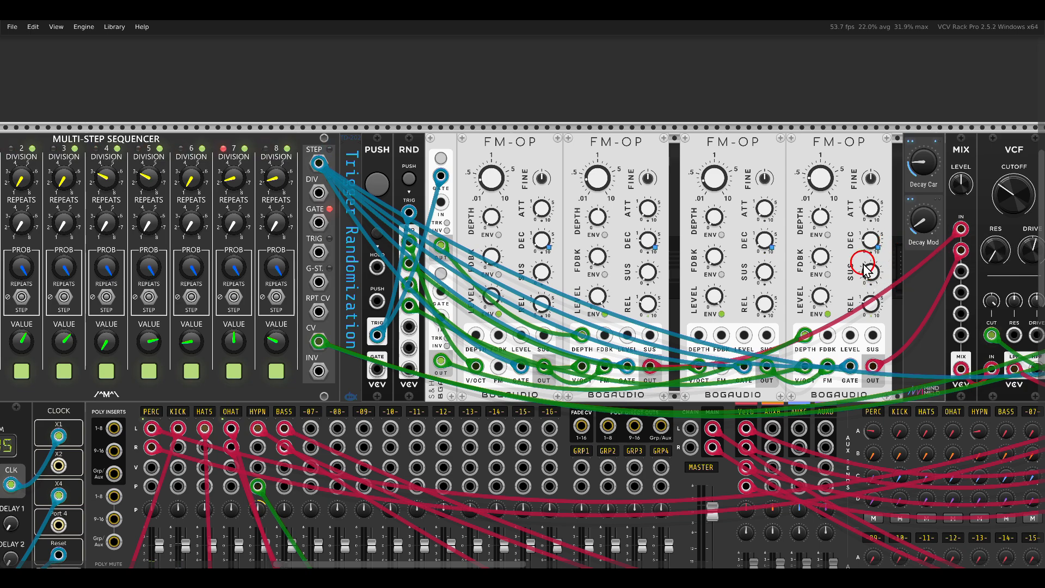
pyautogui.scroll(3, 506, 359)
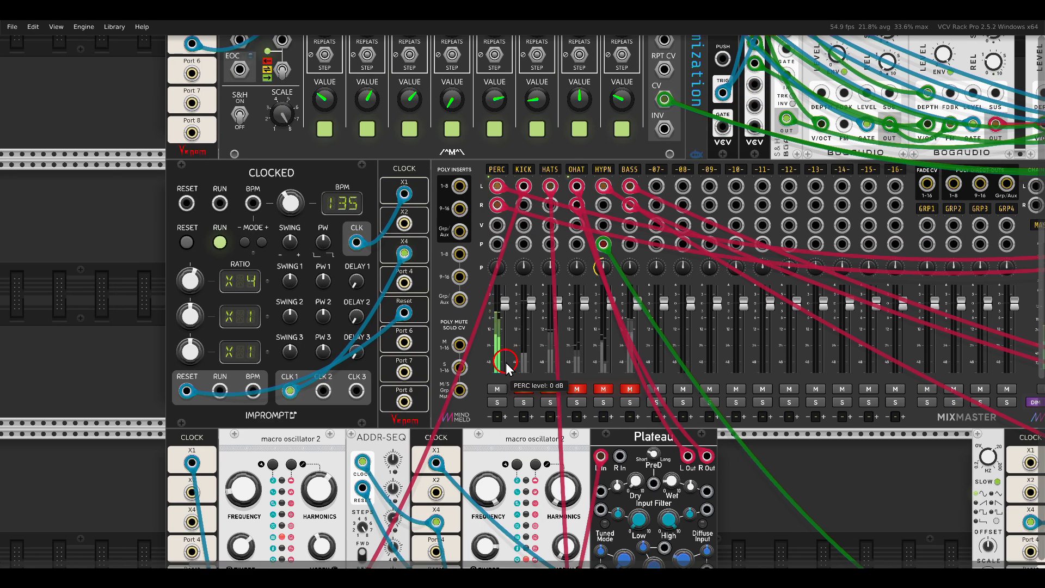
pyautogui.scroll(2, 507, 370)
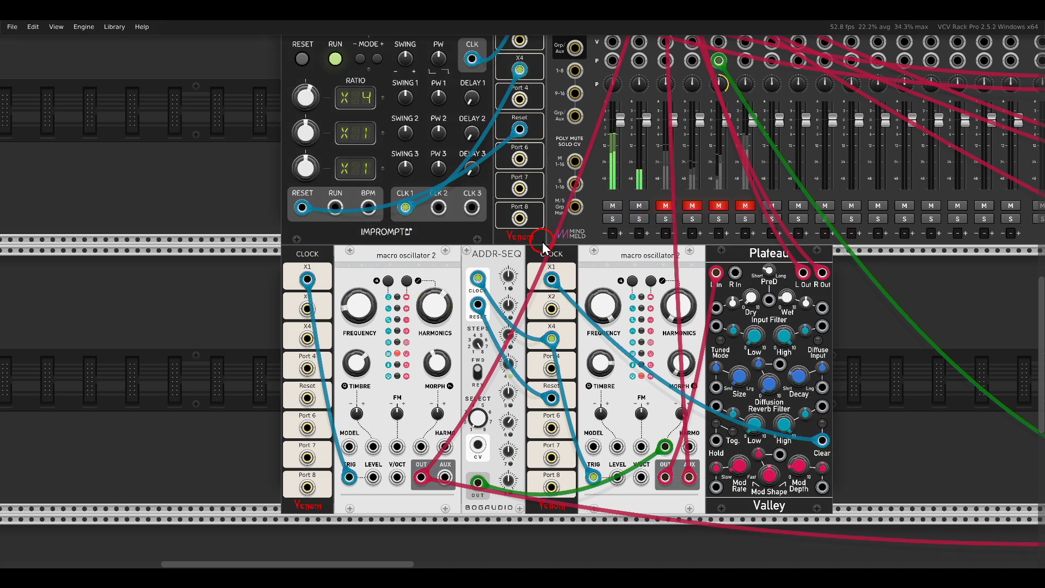
pyautogui.scroll(2, 543, 242)
pyautogui.scroll(1, 543, 242)
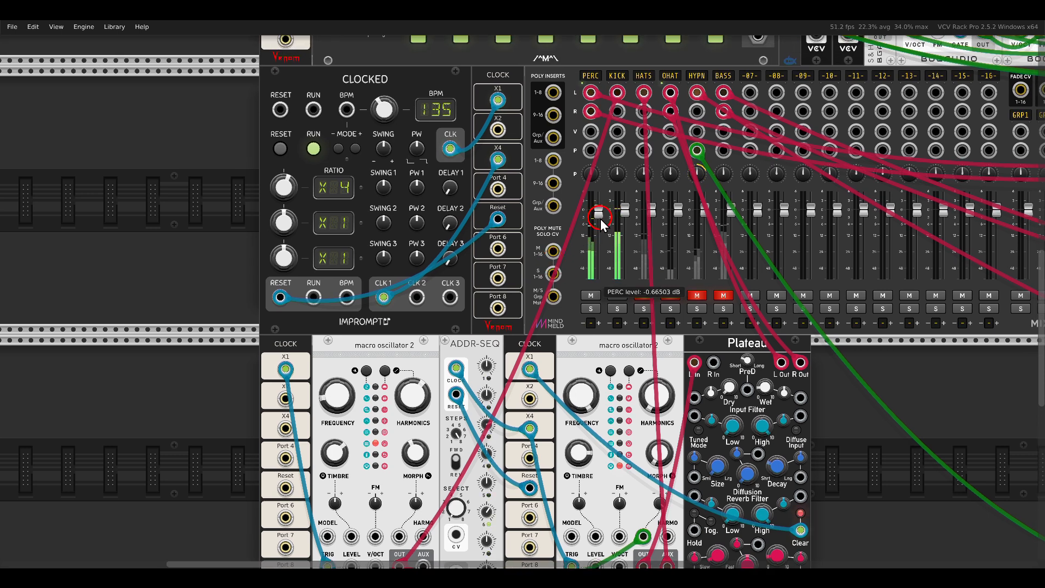
# Pull the MixMaster PERC fader to about -3.7 dB and unmute two drum channels including OHAT.
pyautogui.moveTo(601, 222); pyautogui.dragTo(602, 234)
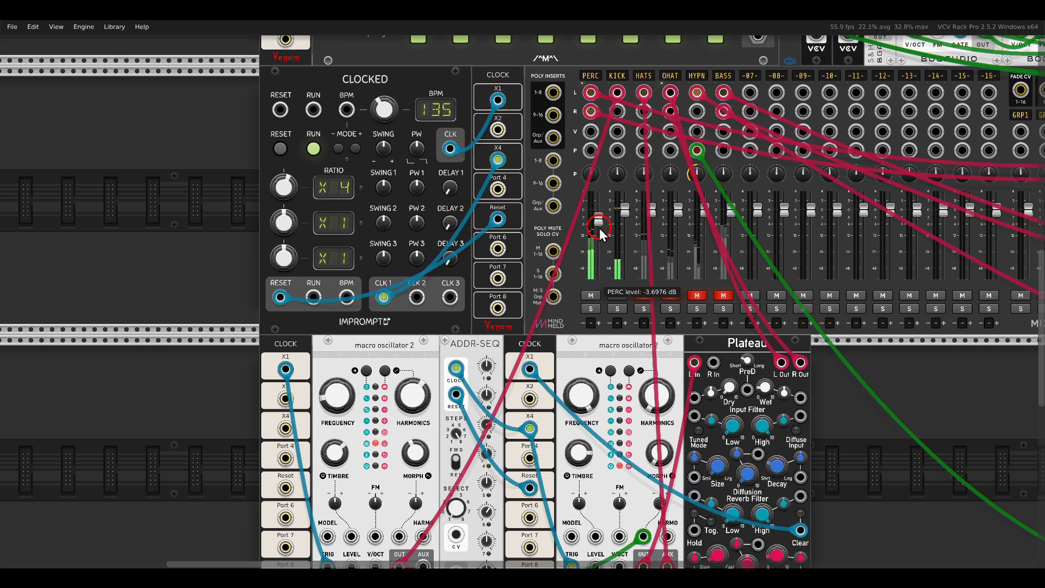
pyautogui.scroll(-2, 602, 234)
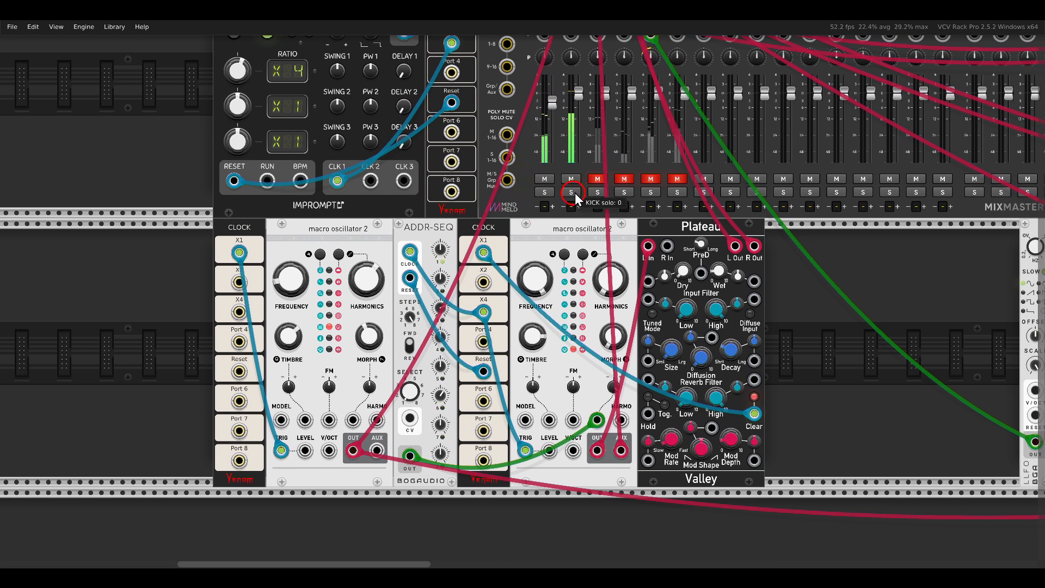
pyautogui.click(596, 179)
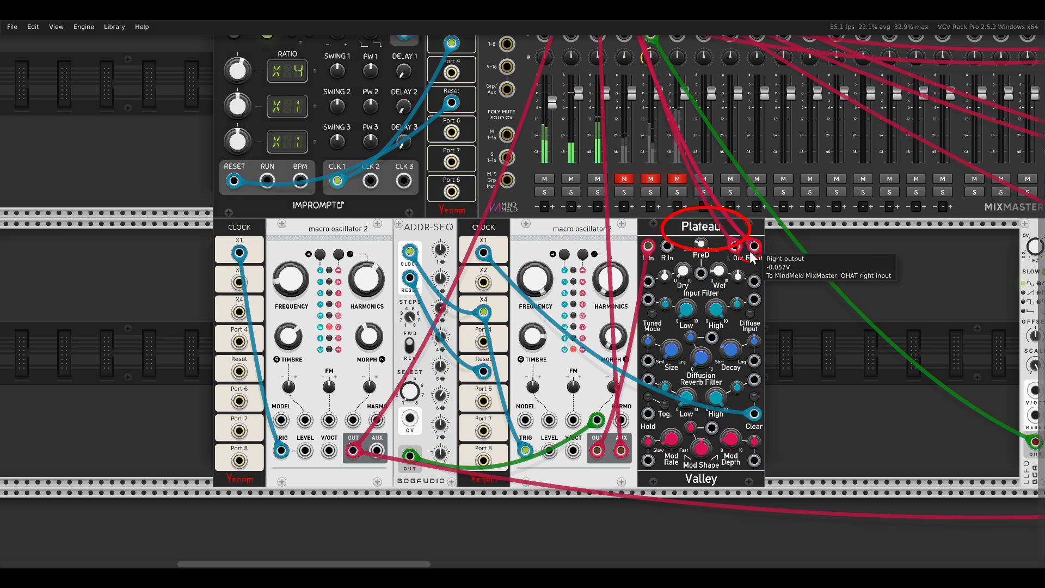
pyautogui.scroll(1, 744, 272)
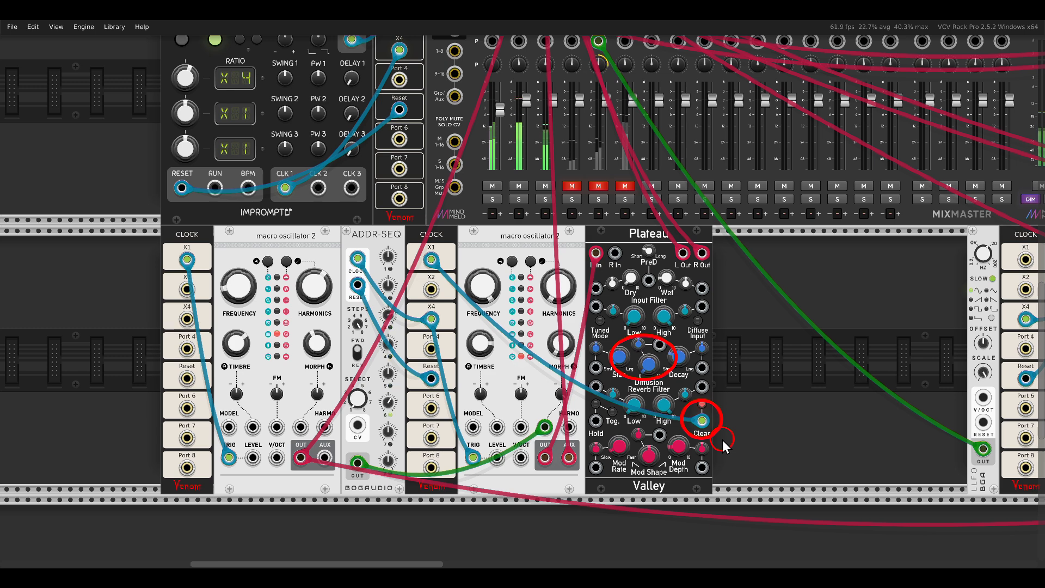
pyautogui.click(571, 186)
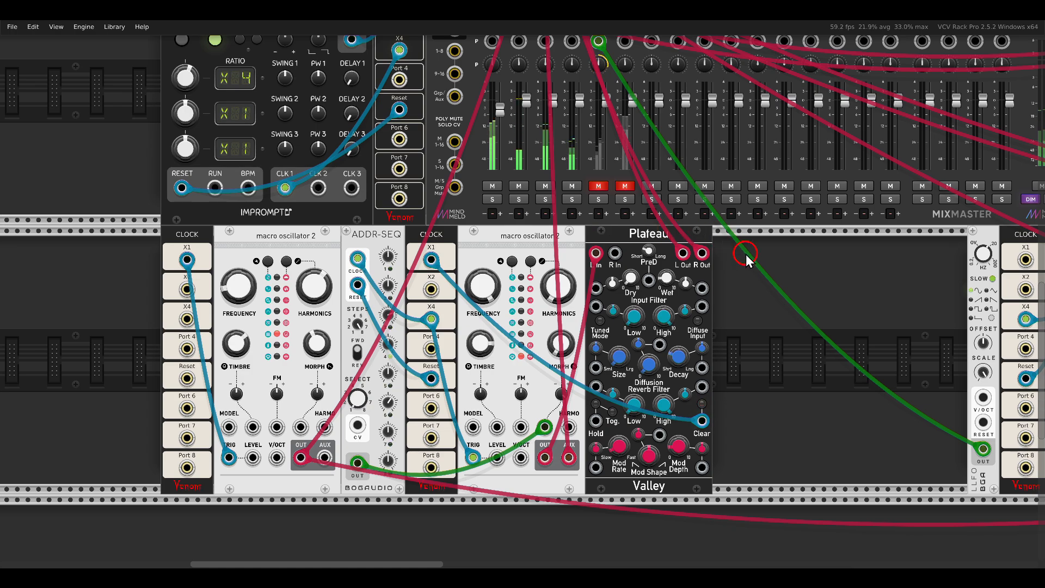
pyautogui.hscroll(8, 745, 254)
pyautogui.hscroll(5, 403, 250)
pyautogui.scroll(2, 755, 274)
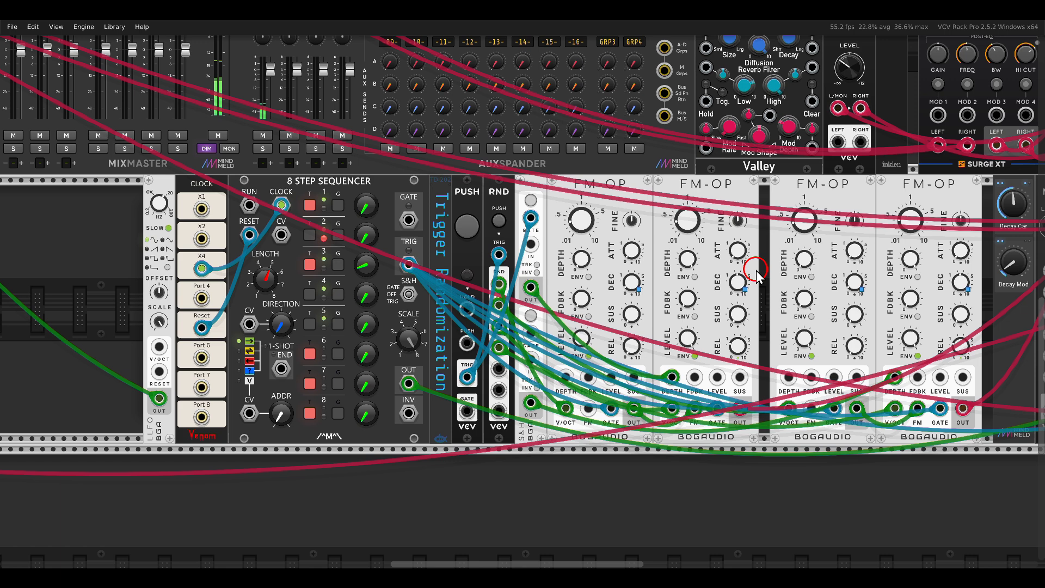
pyautogui.scroll(-3, 755, 272)
pyautogui.scroll(2, 755, 272)
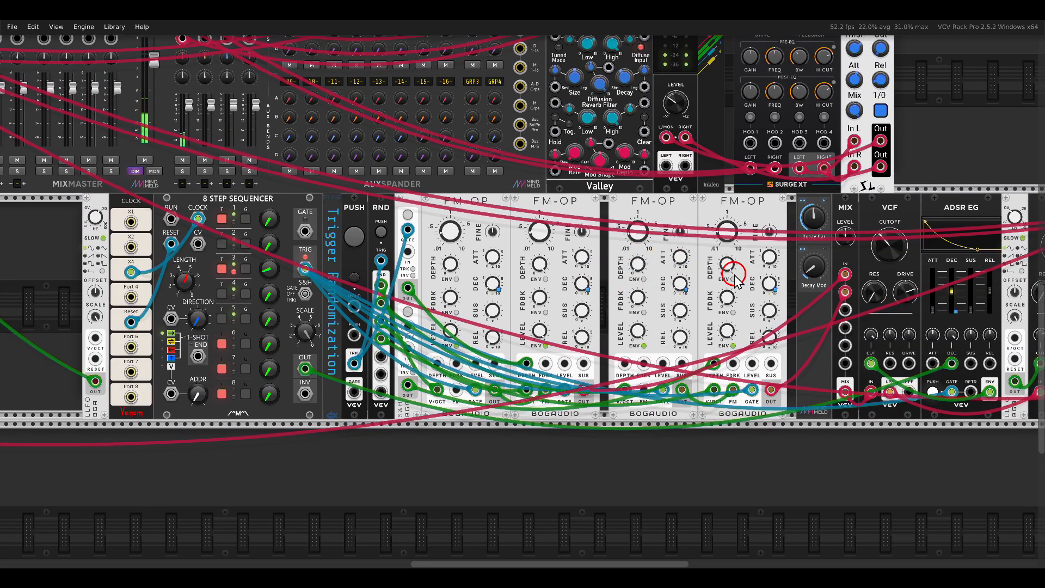
pyautogui.scroll(1, 456, 274)
pyautogui.scroll(1, 457, 274)
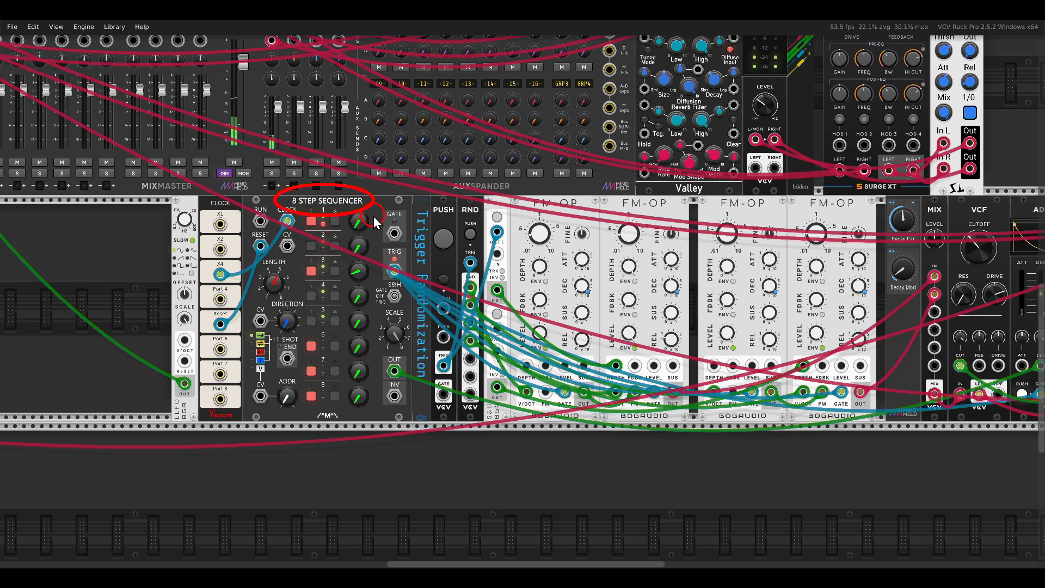
pyautogui.hscroll(5, 510, 231)
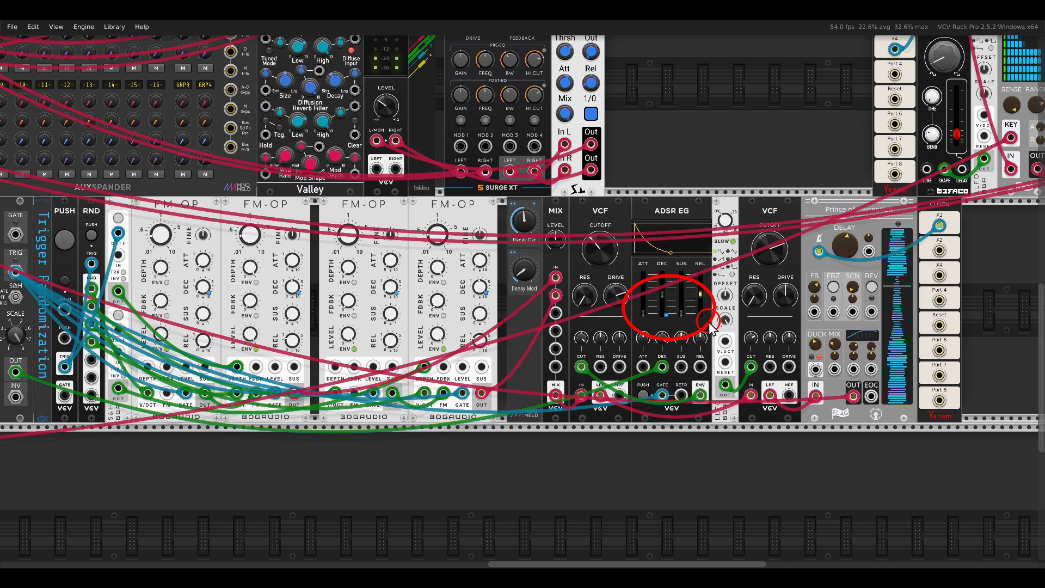
pyautogui.scroll(-2, 867, 284)
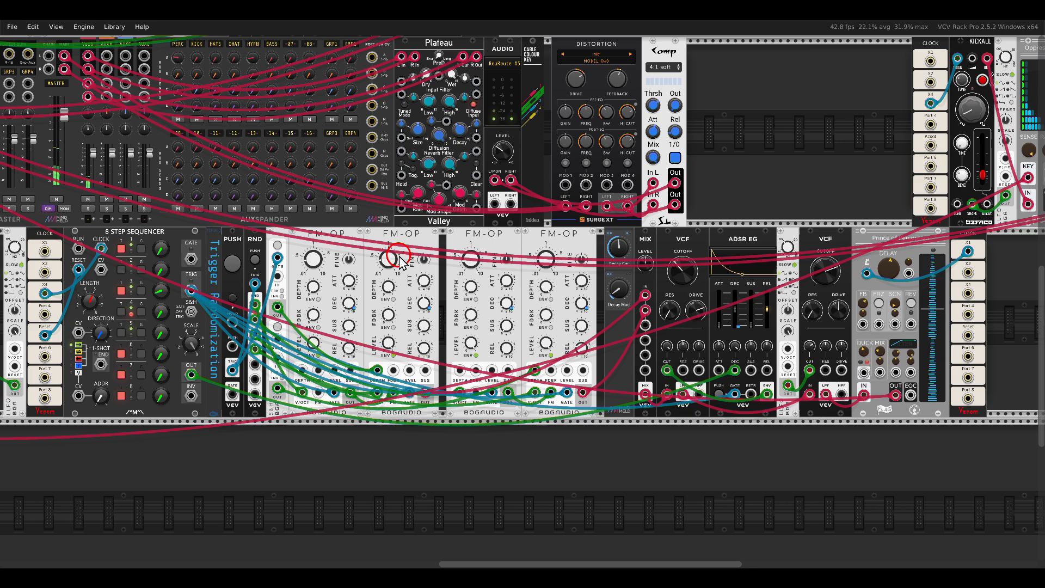
pyautogui.moveTo(571, 286); pyautogui.dragTo(308, 235)
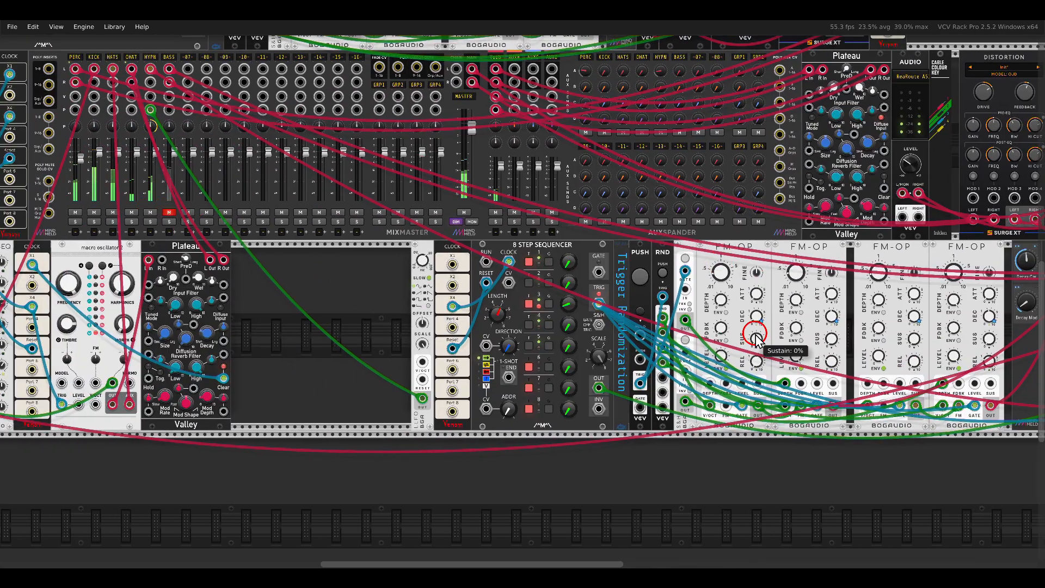
pyautogui.moveTo(784, 342); pyautogui.dragTo(473, 290)
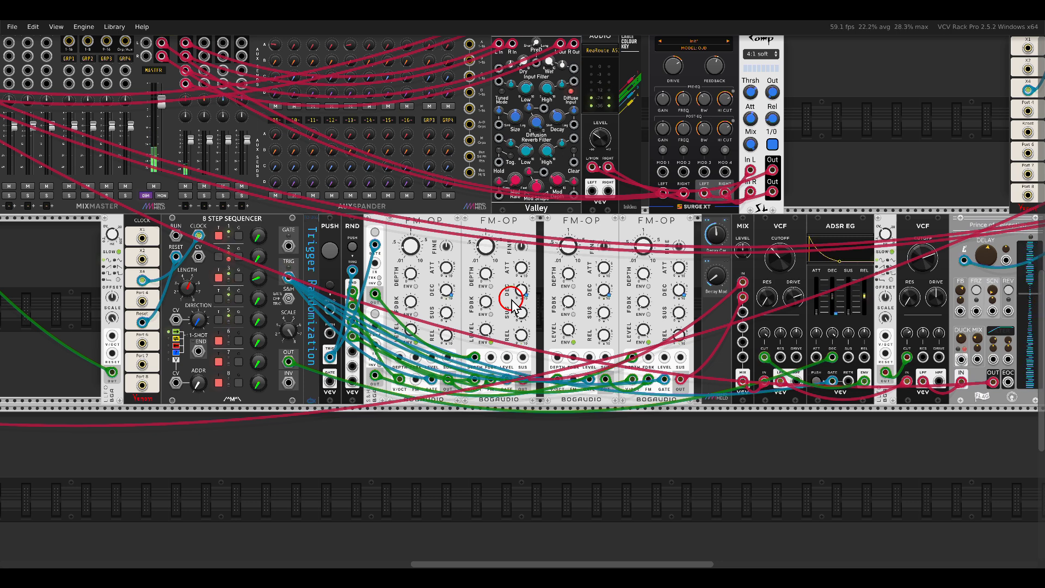
pyautogui.scroll(-3, 605, 278)
pyautogui.moveTo(605, 278)
pyautogui.mouseDown()
pyautogui.moveTo(894, 203)
pyautogui.moveTo(805, 168)
pyautogui.mouseUp()
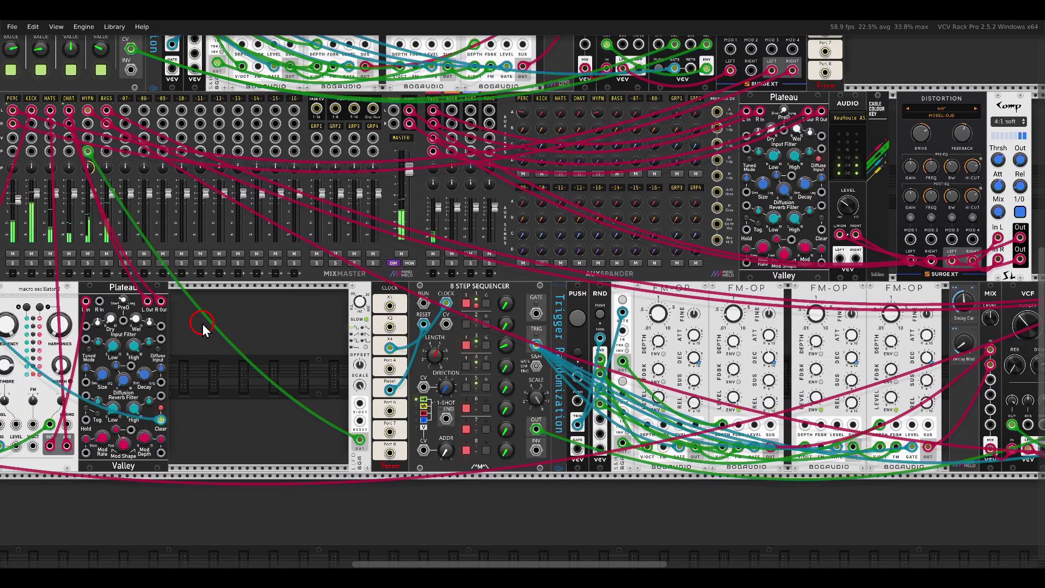
pyautogui.scroll(-5, 249, 323)
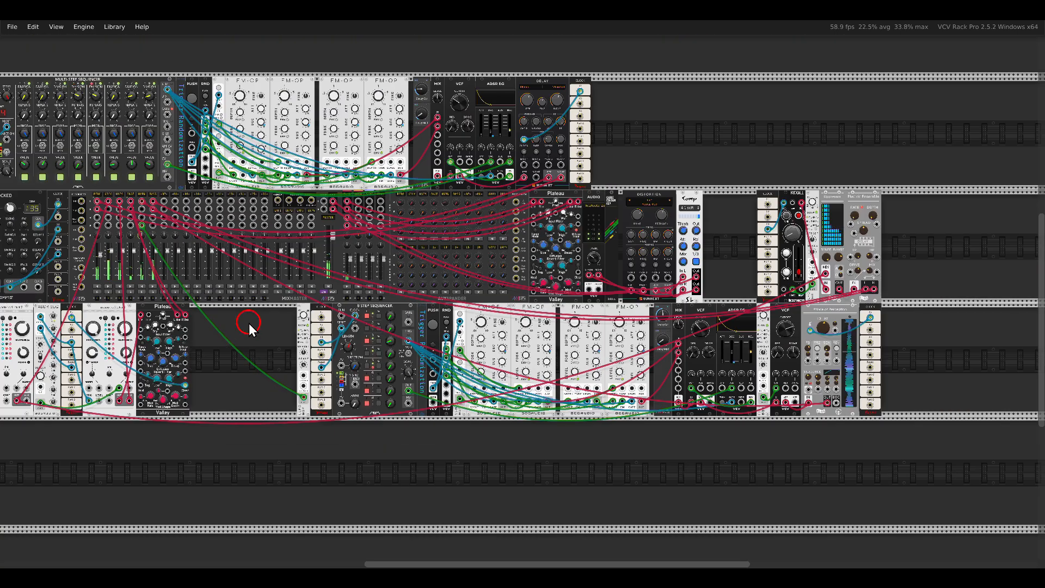
pyautogui.scroll(1, 379, 345)
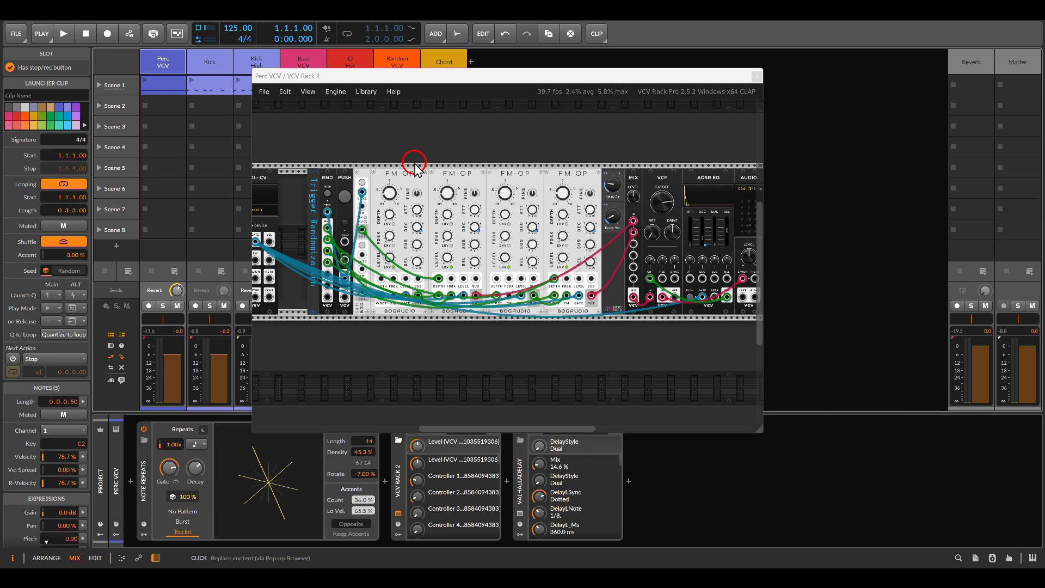
# Select Perc VCV, launch its Scene 1 clip and show its hosted VCV Rack patch.
pyautogui.click(759, 76)
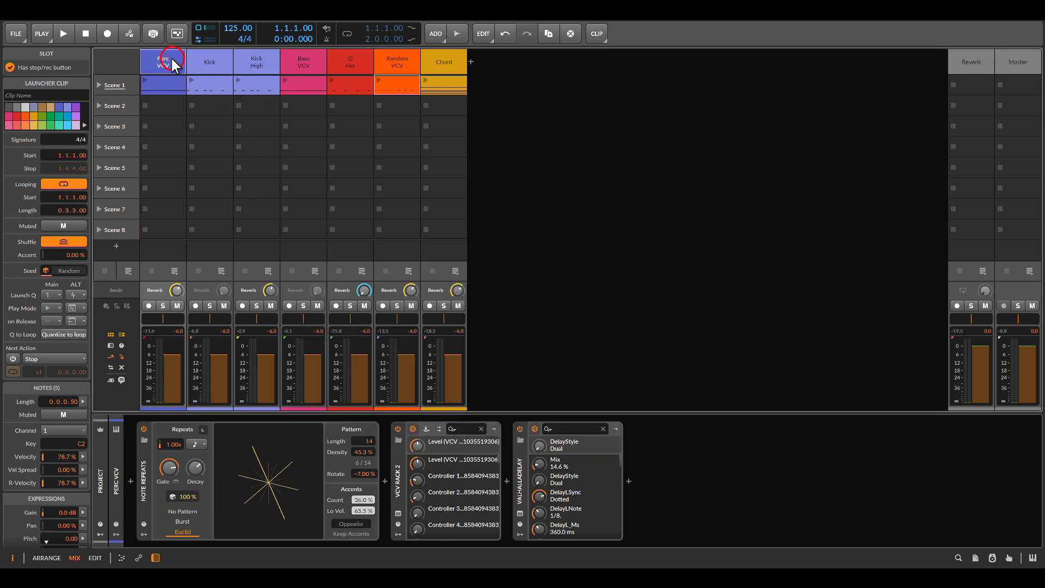
pyautogui.click(163, 61)
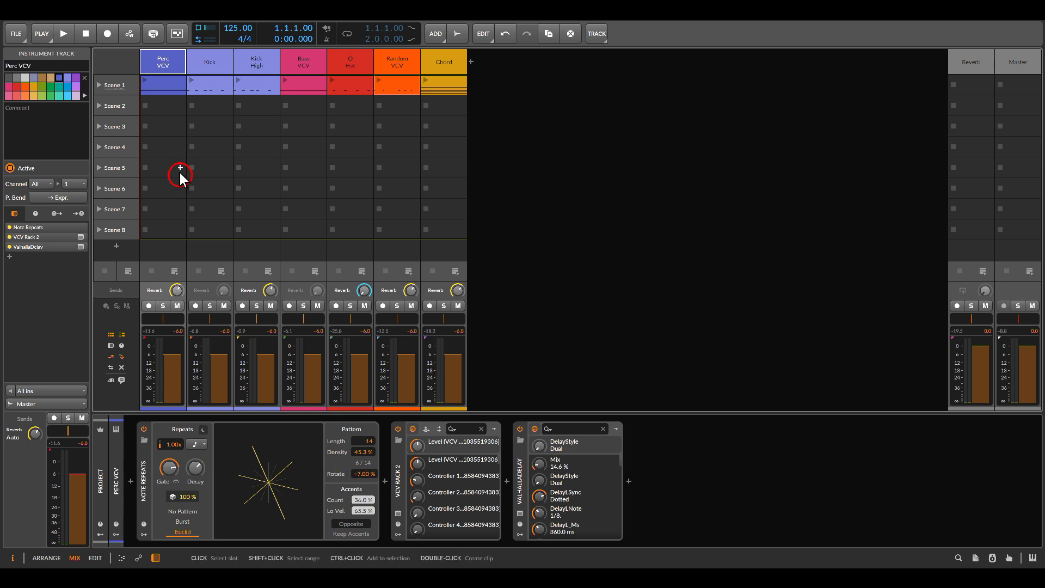
pyautogui.click(144, 80)
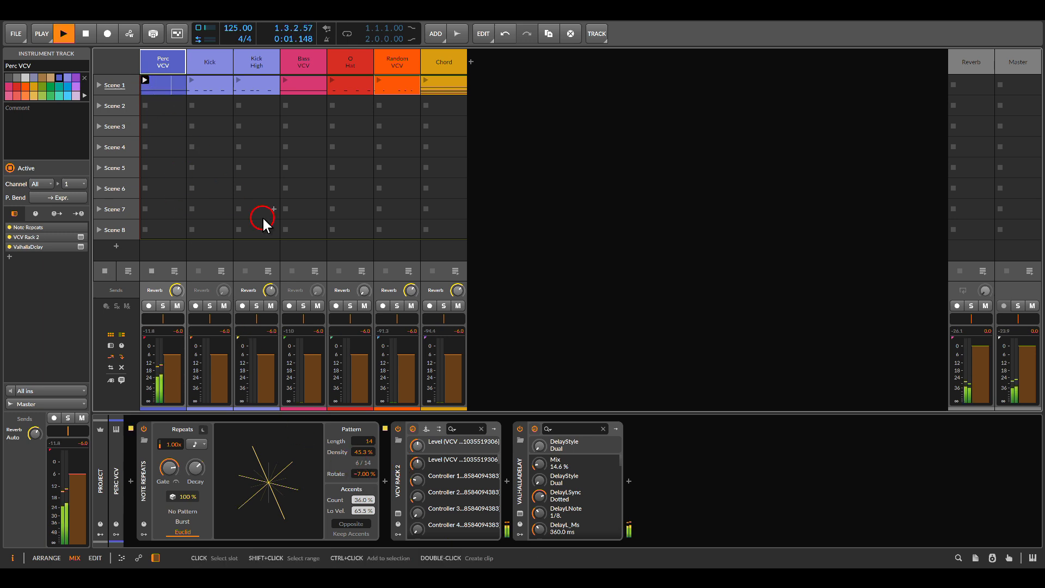
pyautogui.click(399, 521)
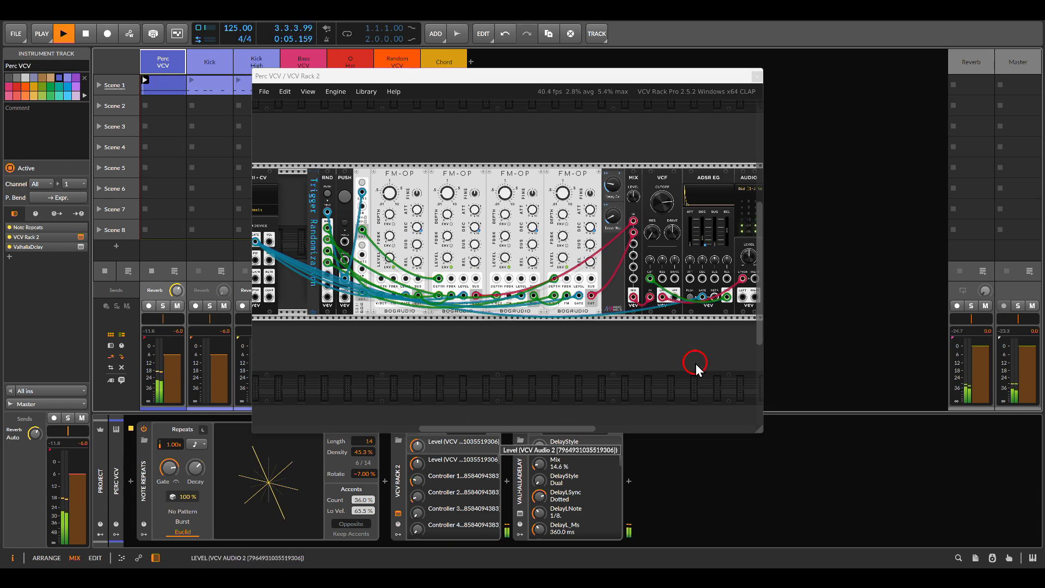
# Select Bass VCV and briefly view its hosted VCV Rack patch window.
pyautogui.click(756, 78)
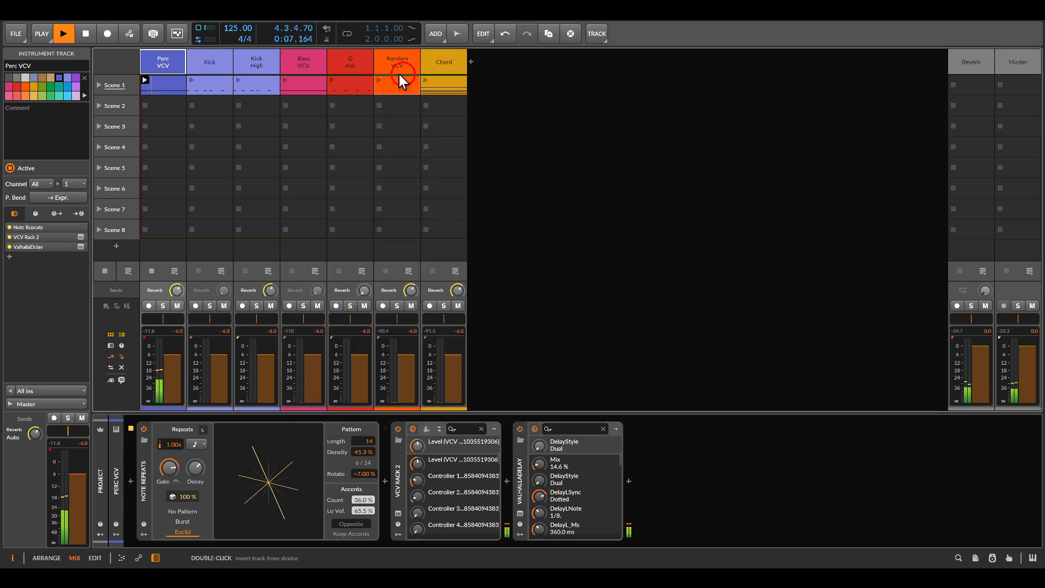
pyautogui.click(302, 63)
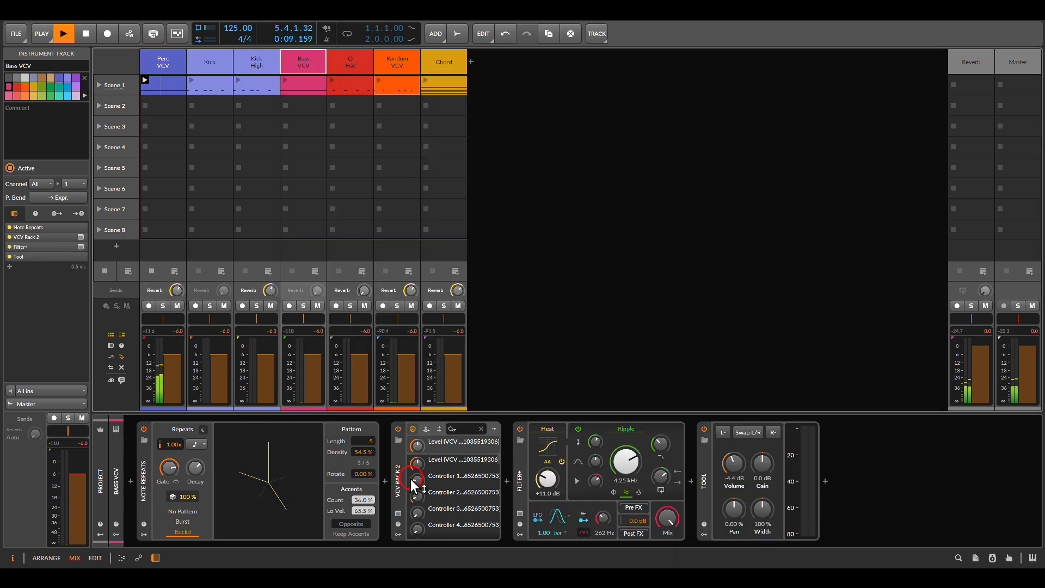
pyautogui.click(399, 514)
pyautogui.hscroll(-5, 436, 396)
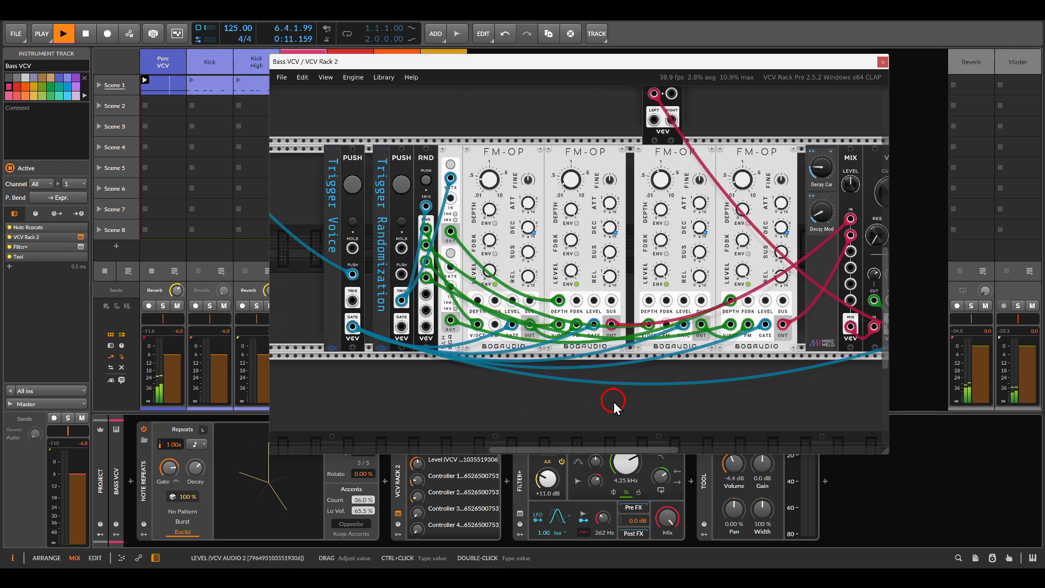
pyautogui.hscroll(-3, 589, 402)
pyautogui.click(883, 62)
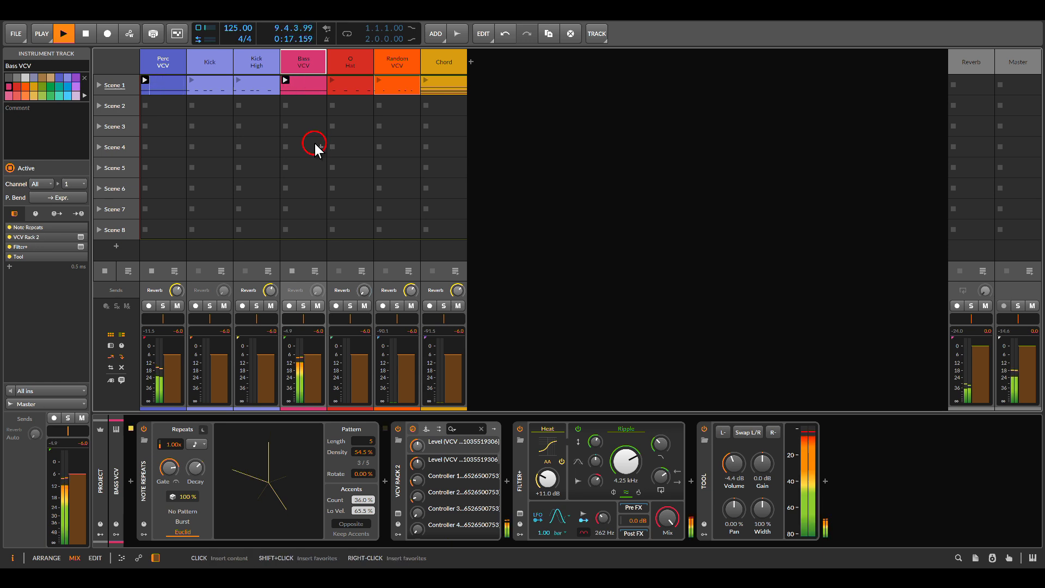
# Check Random VCV's hosted rack patch and launch its Scene 1 clip.
pyautogui.click(392, 65)
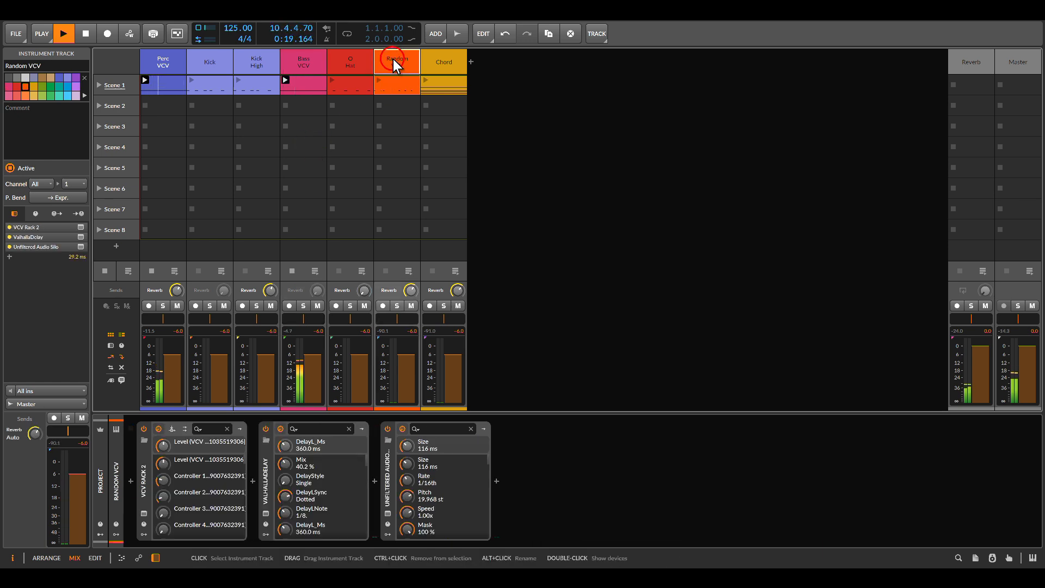
pyautogui.click(141, 517)
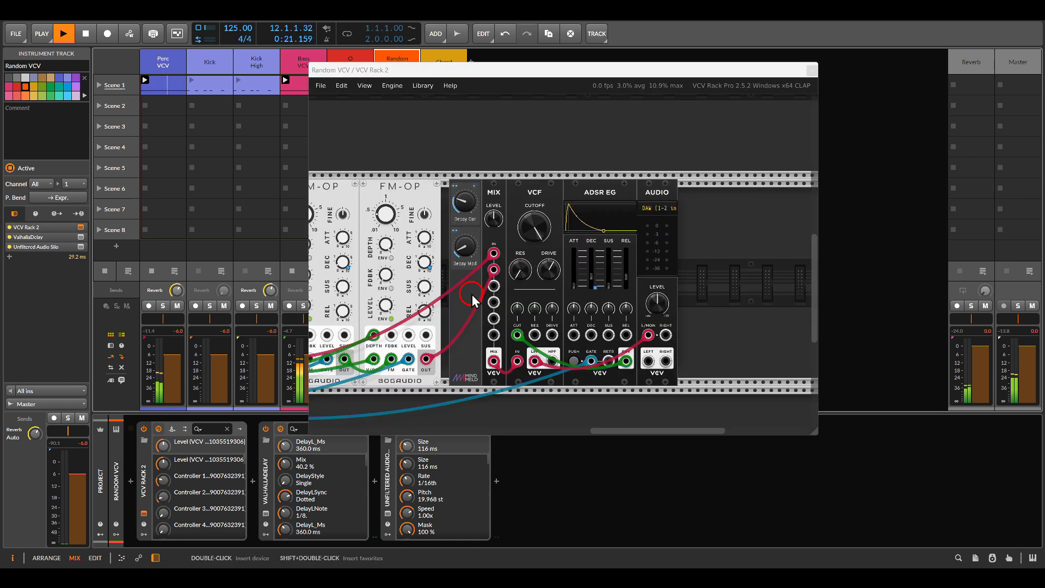
pyautogui.scroll(-3, 572, 261)
pyautogui.scroll(-2, 604, 245)
pyautogui.scroll(1, 616, 242)
pyautogui.hscroll(-2, 610, 241)
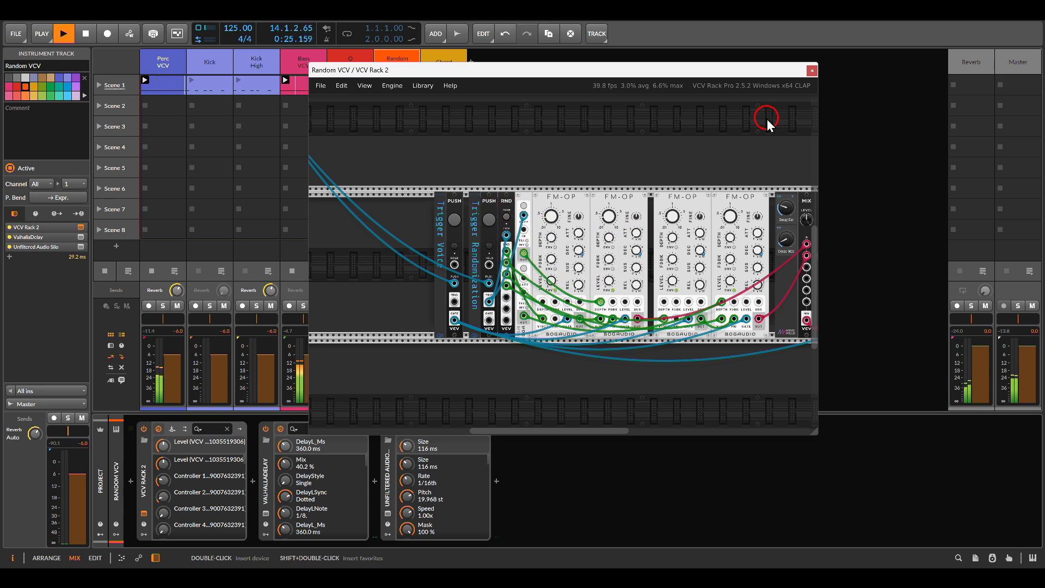
pyautogui.click(812, 72)
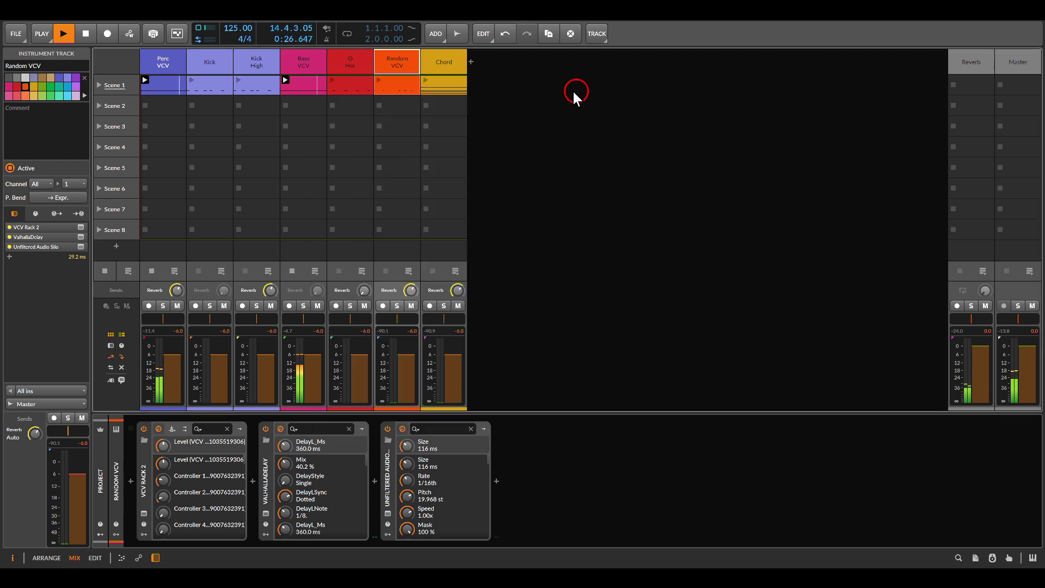
pyautogui.click(378, 80)
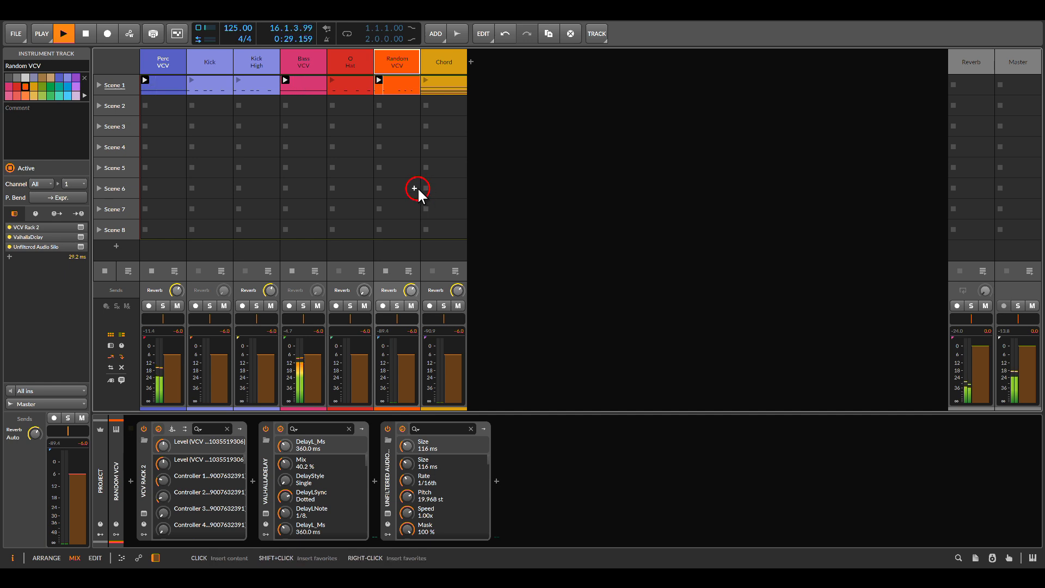
# View the Random VCV clip's notes, then briefly open the Silo granulator interface.
pyautogui.doubleClick(401, 85)
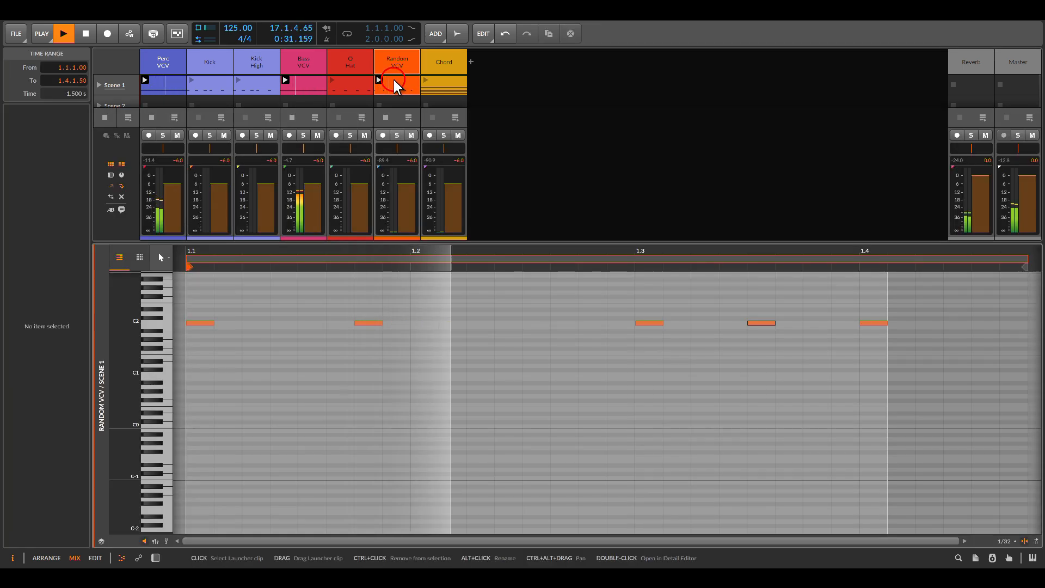
pyautogui.hscroll(-2, 502, 333)
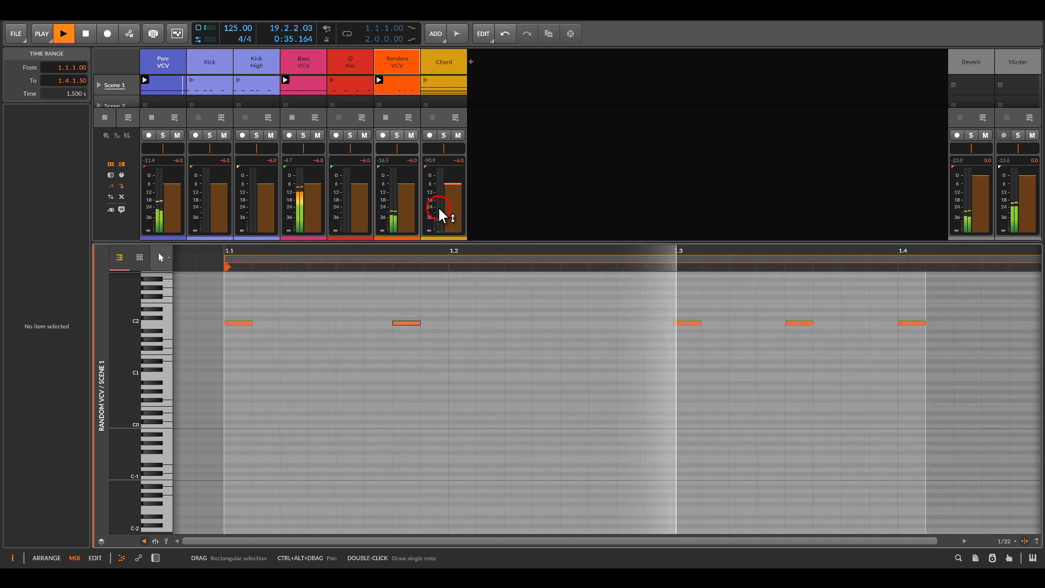
pyautogui.doubleClick(397, 62)
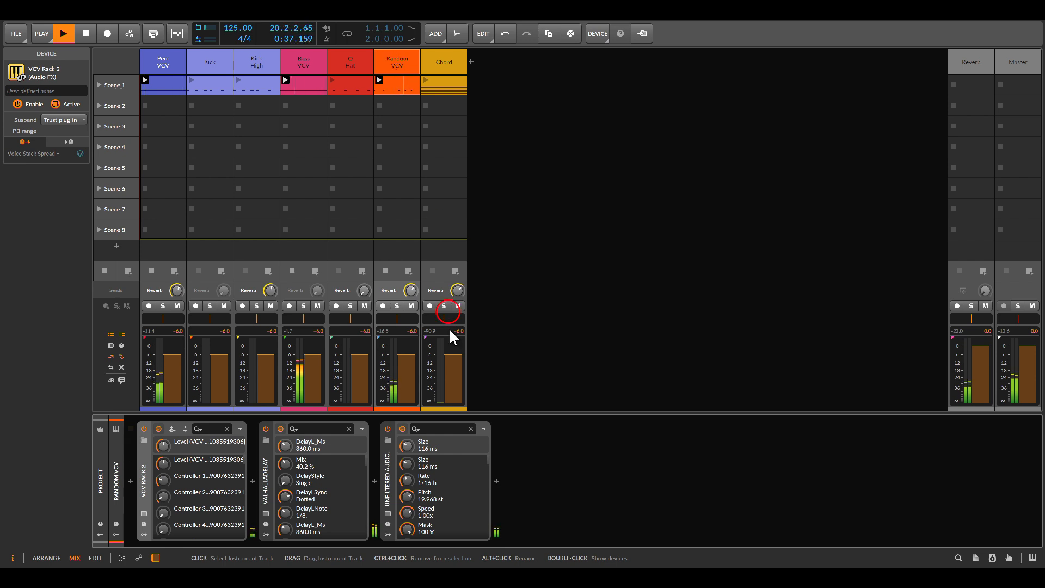
pyautogui.click(388, 515)
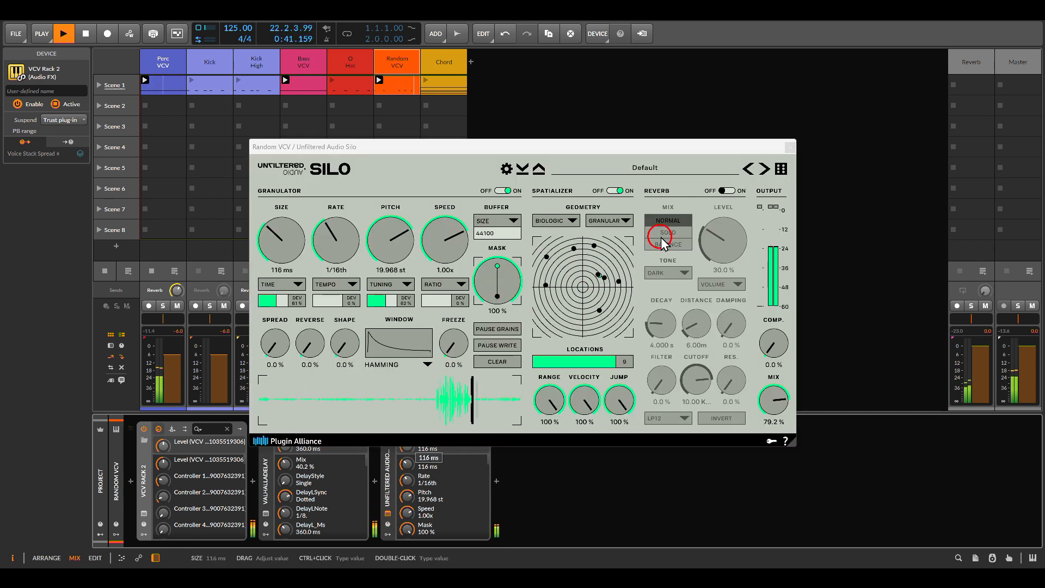
pyautogui.click(789, 148)
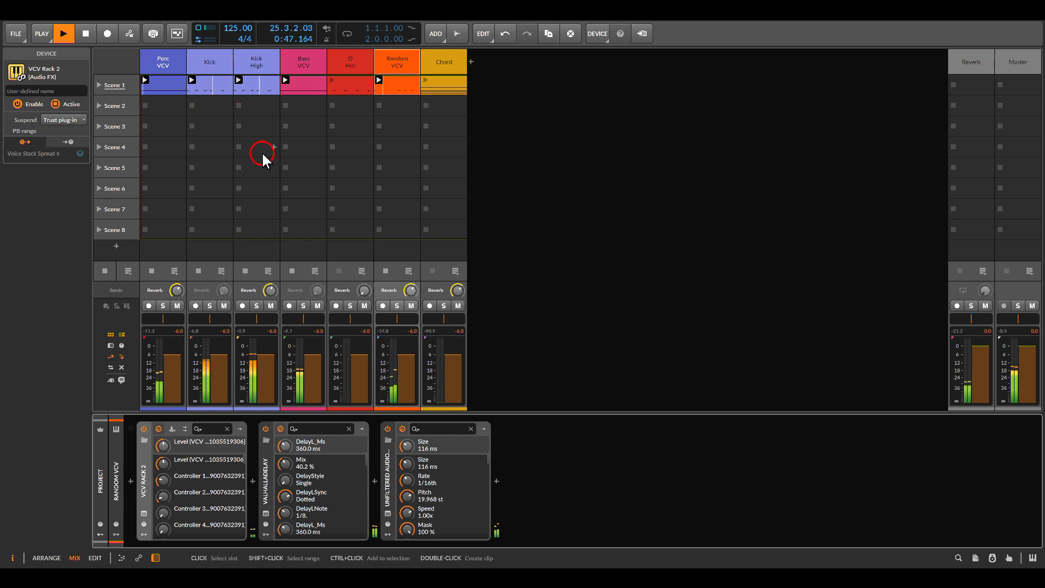
# Launch the O Hat Scene 1 clip and reopen Perc VCV's rack patch window, moved right beside the mixer.
pyautogui.click(332, 80)
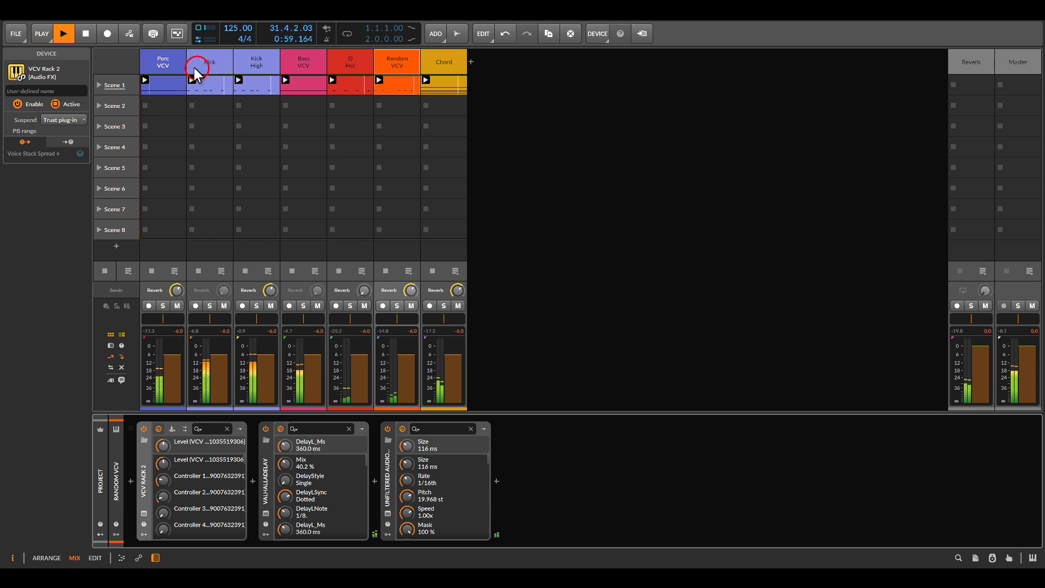
pyautogui.click(160, 62)
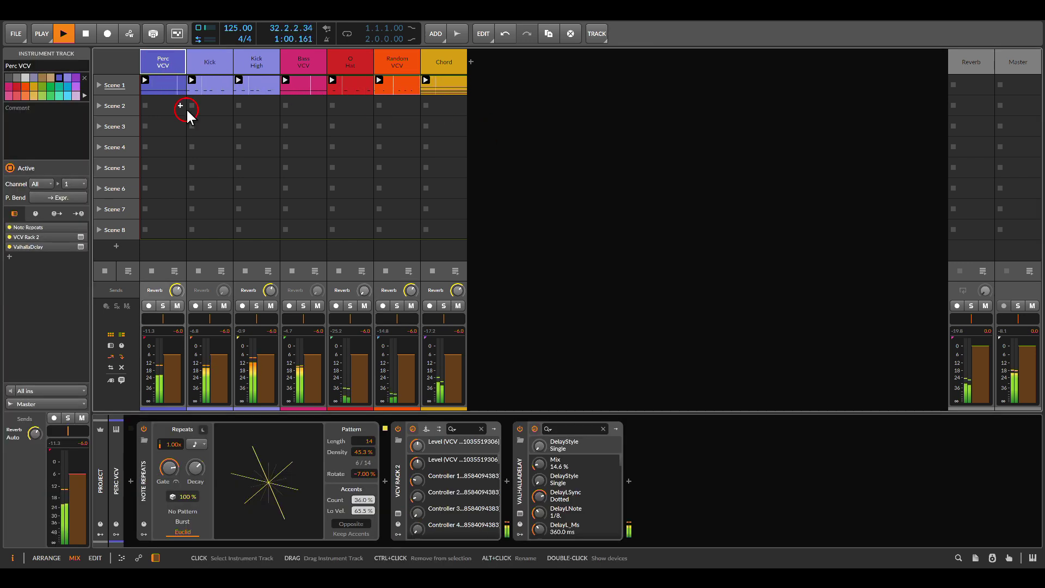
pyautogui.click(400, 516)
pyautogui.moveTo(376, 76); pyautogui.dragTo(516, 54)
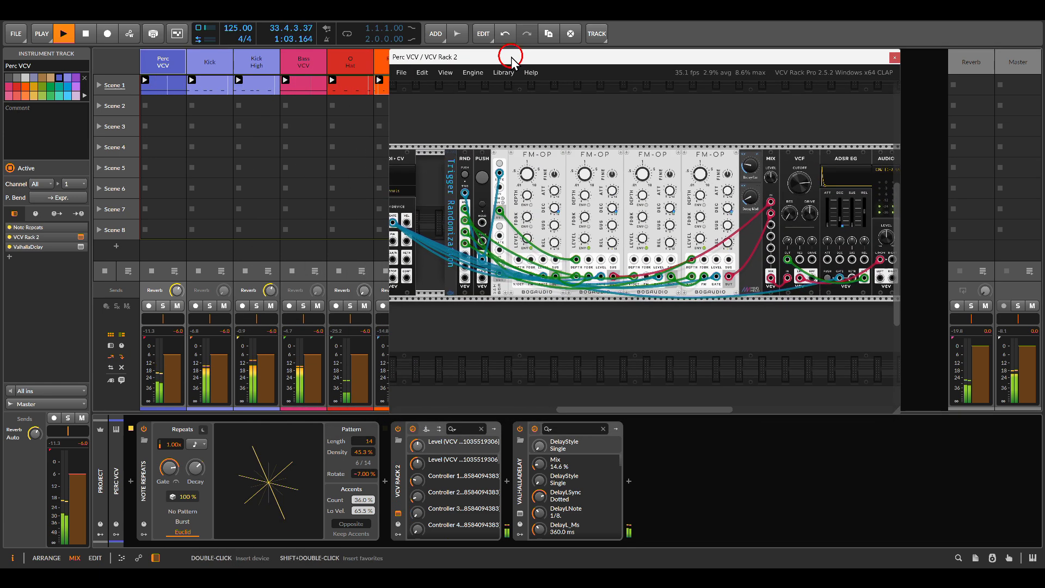